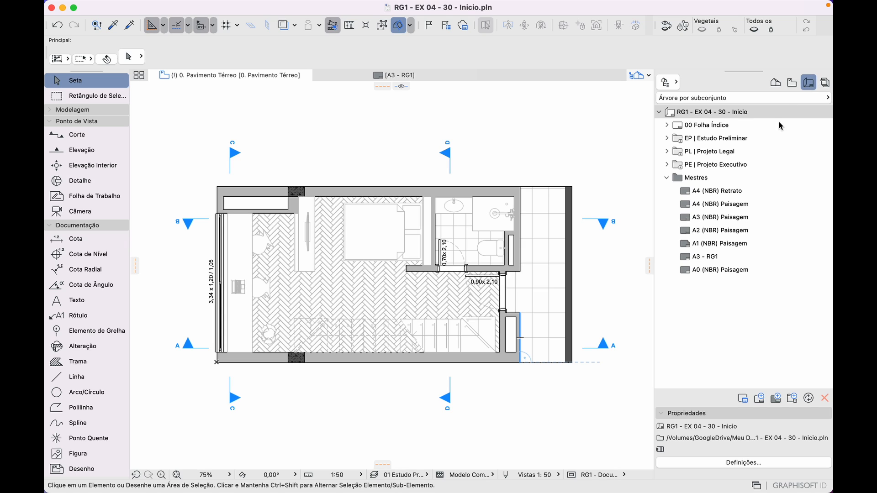
# Select the RG1 - EX 04 - 30 - Inicio root in the Layout Book and begin a new subset
pyautogui.click(704, 115)
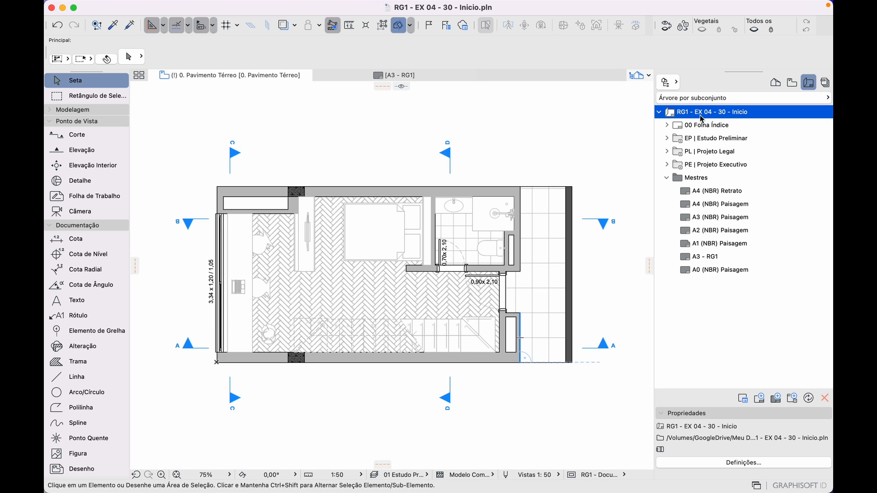
pyautogui.click(793, 399)
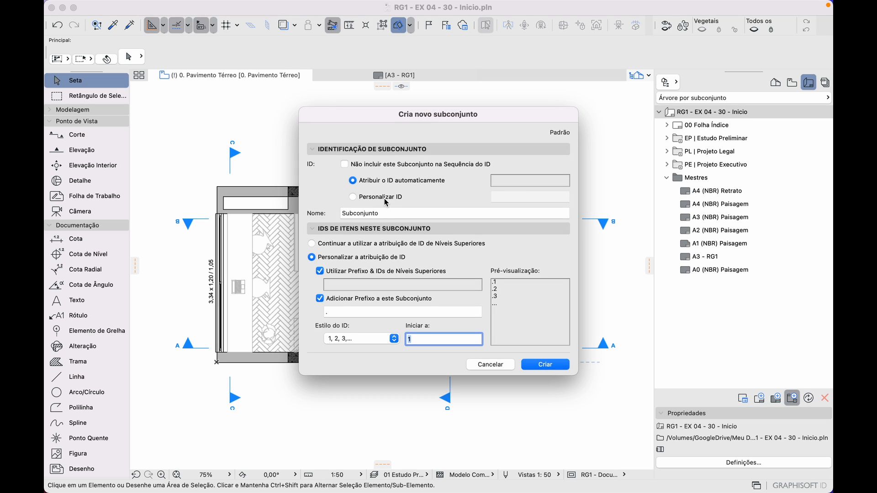
# Create subset ID RG1 'Exercício 04' without inherited prefixes, numbered 01, 02, 03
pyautogui.click(377, 200)
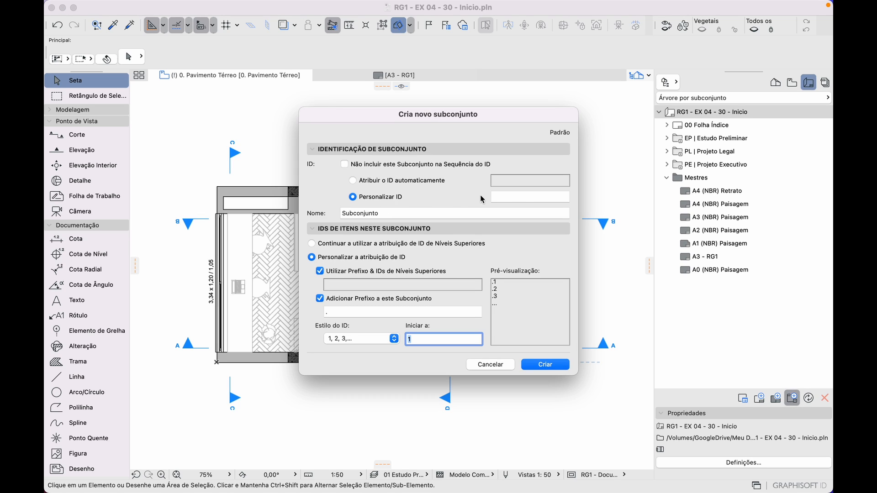
pyautogui.click(520, 195)
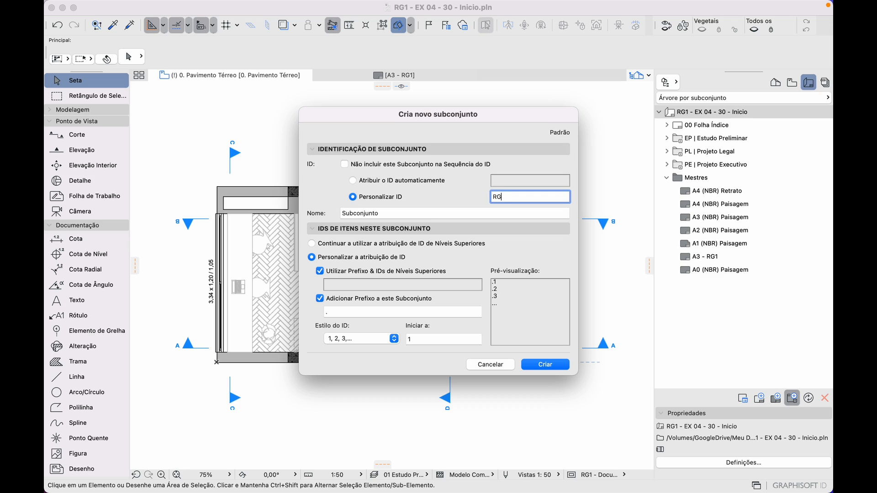
pyautogui.click(409, 214)
pyautogui.write('Exercício 04')
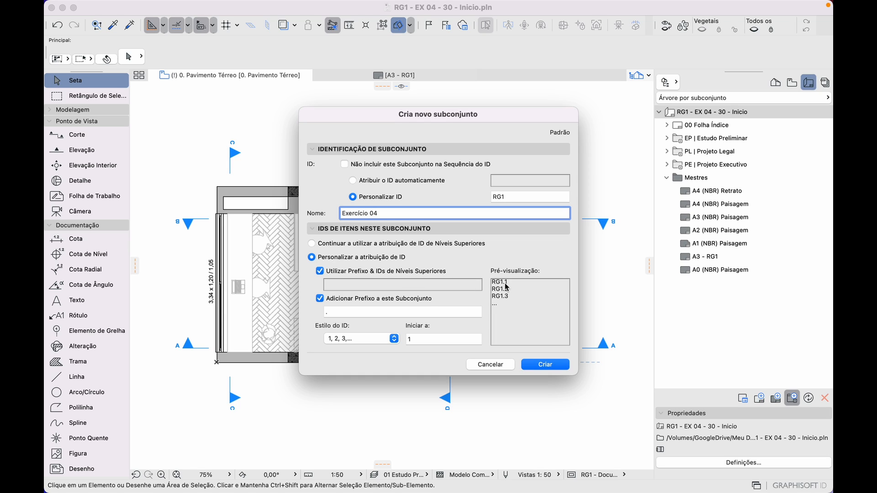
pyautogui.click(383, 272)
pyautogui.click(392, 301)
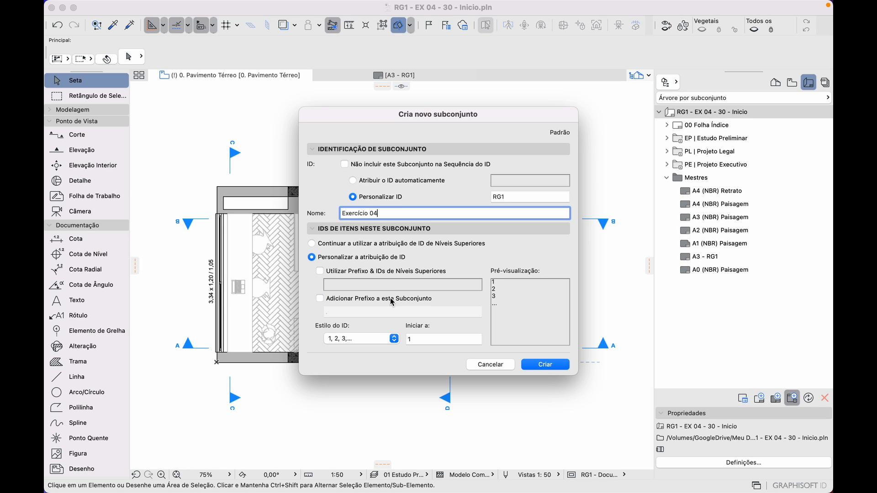
pyautogui.click(382, 343)
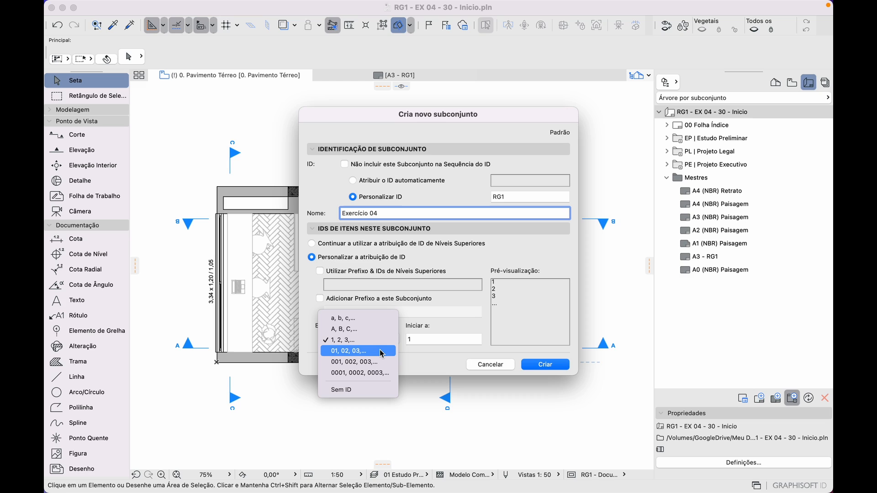
pyautogui.click(382, 352)
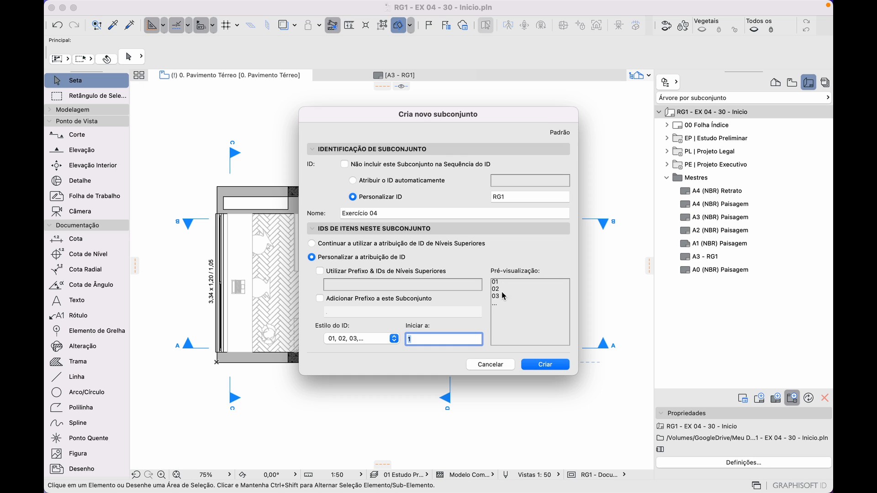
pyautogui.click(539, 365)
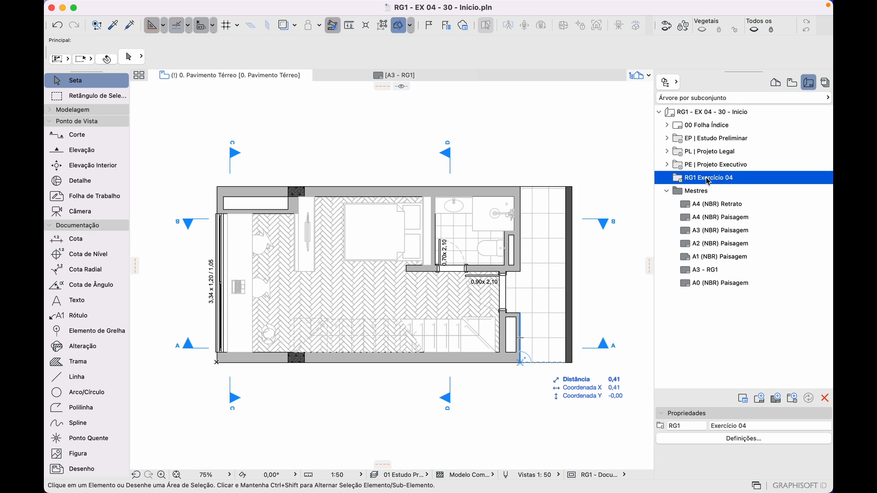
# Create a layout named 'Planta Térreo' based on the A3 - RG1 master
pyautogui.click(761, 402)
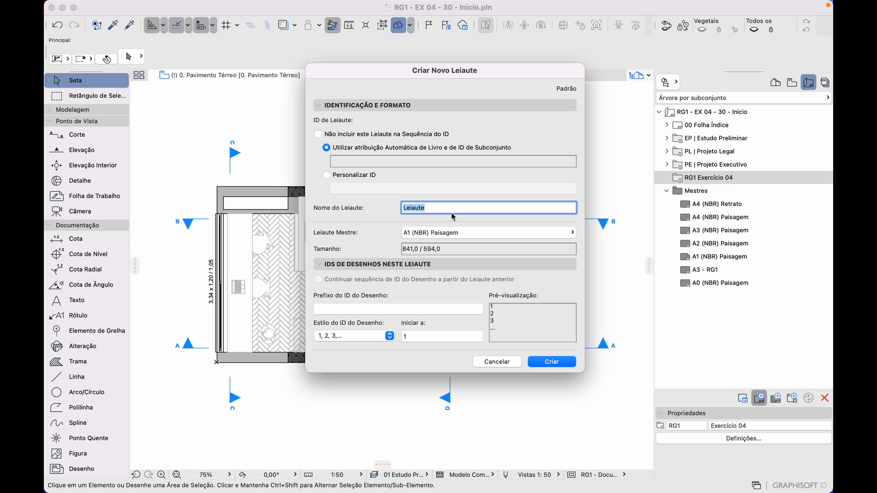
pyautogui.write('Planta Térreo')
pyautogui.press('Tab')
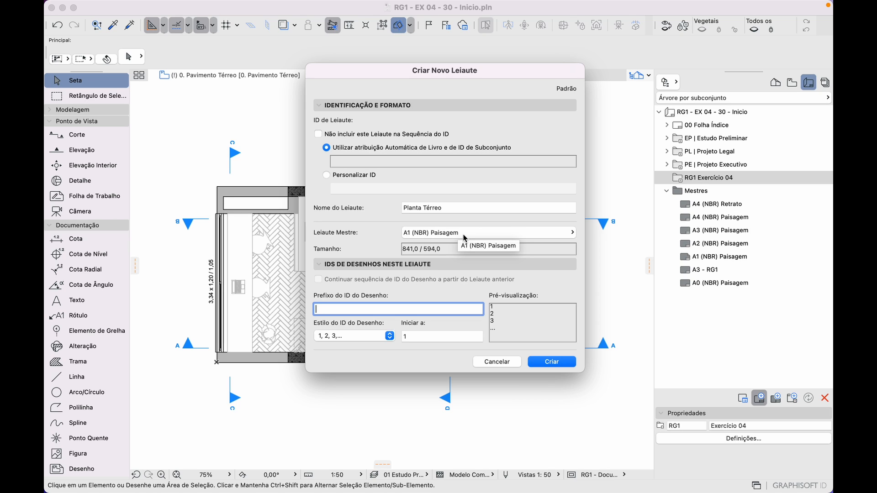
pyautogui.click(465, 233)
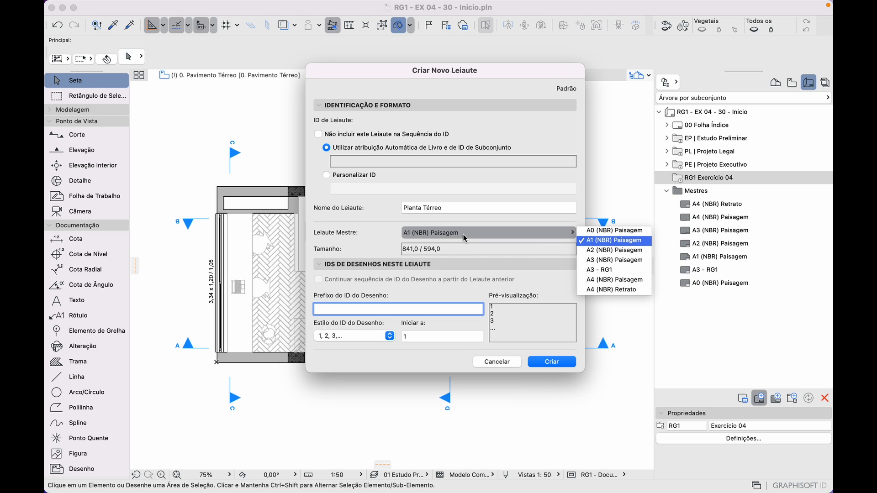
pyautogui.click(627, 270)
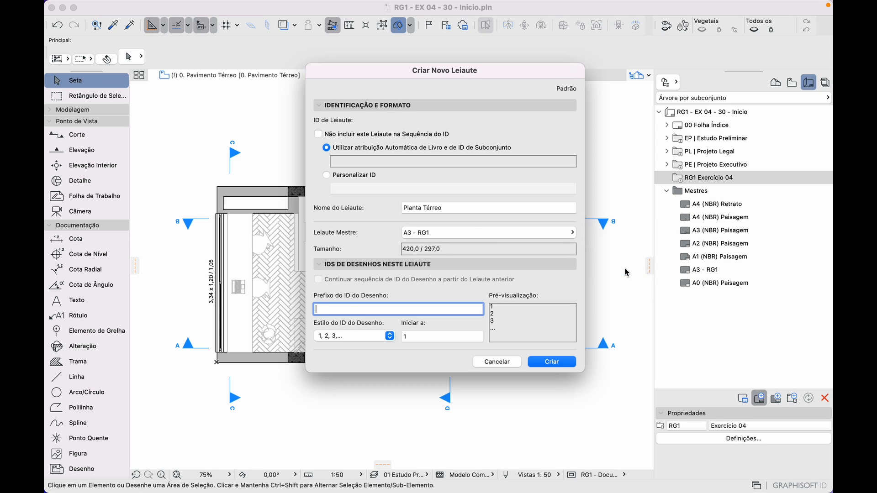
pyautogui.click(551, 363)
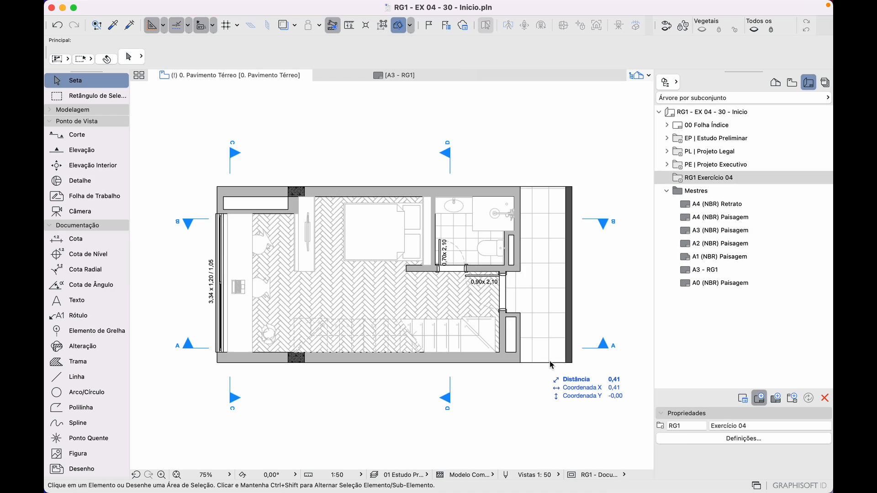
# Open layout 01 Planta Térreo fitted to the window, then the A3 - RG1 master
pyautogui.doubleClick(715, 191)
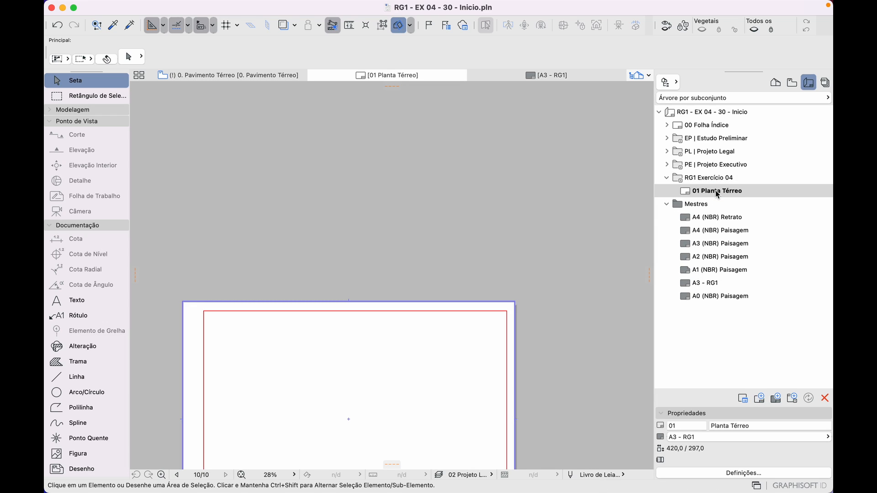
pyautogui.middleClick(502, 249)
pyautogui.middleClick(502, 249)
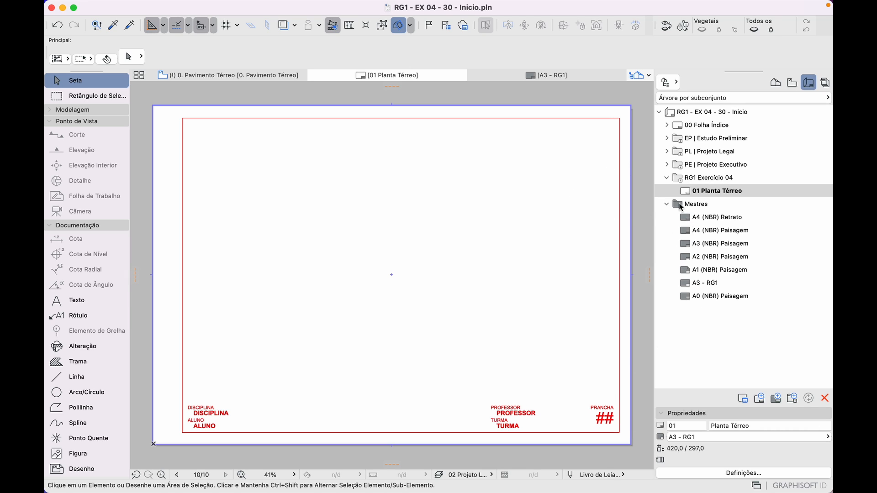
pyautogui.doubleClick(706, 283)
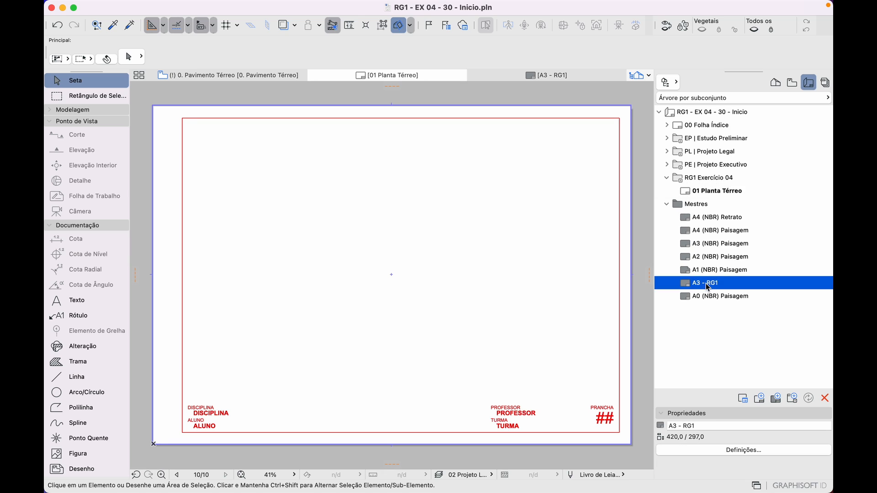
pyautogui.press('space')
# Inspect the title block text beside PROFESSOR on the A3 - RG1 master
pyautogui.click(530, 415)
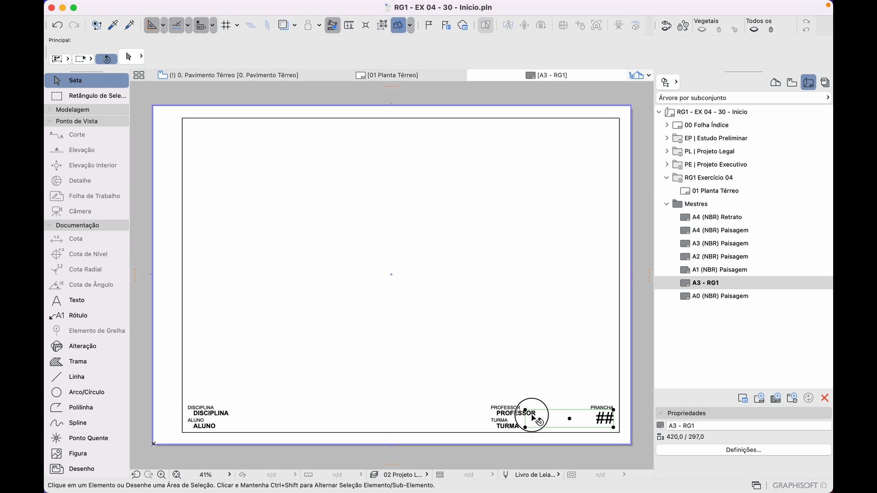
pyautogui.click(554, 357)
pyautogui.press('space')
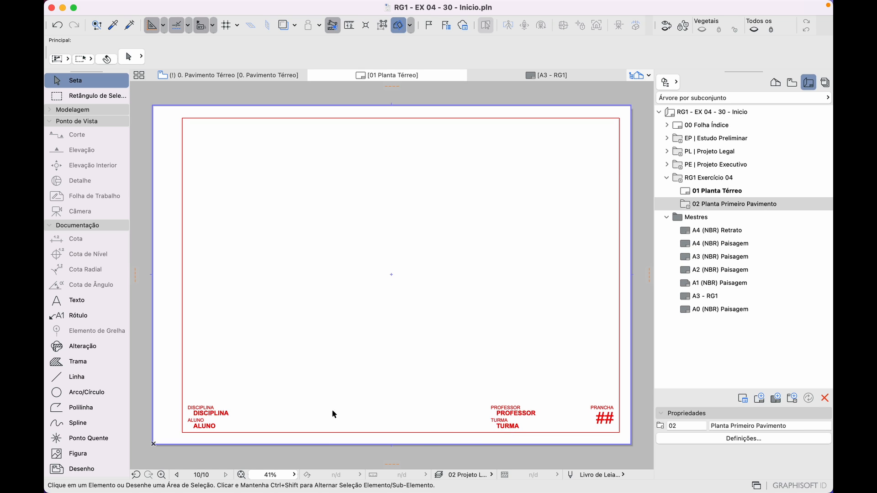
pyautogui.click(136, 6)
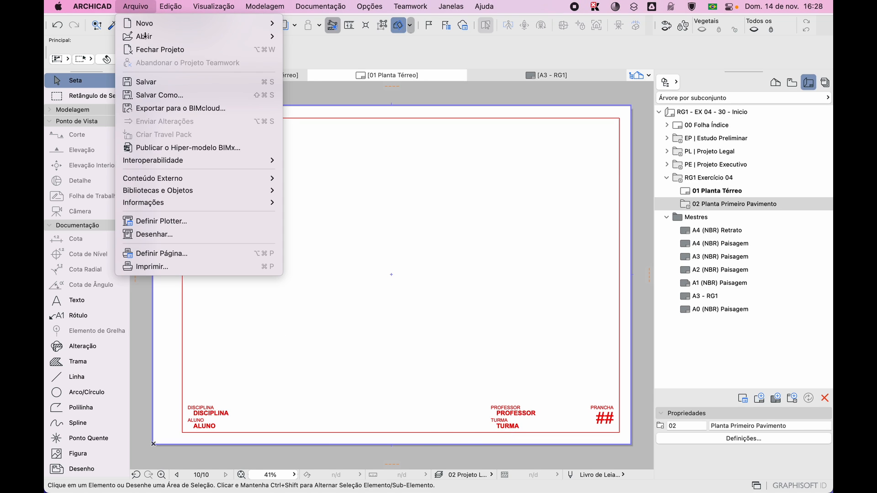
# In Project Info, edit the project name and enter the designer's full name
pyautogui.moveTo(226, 202)
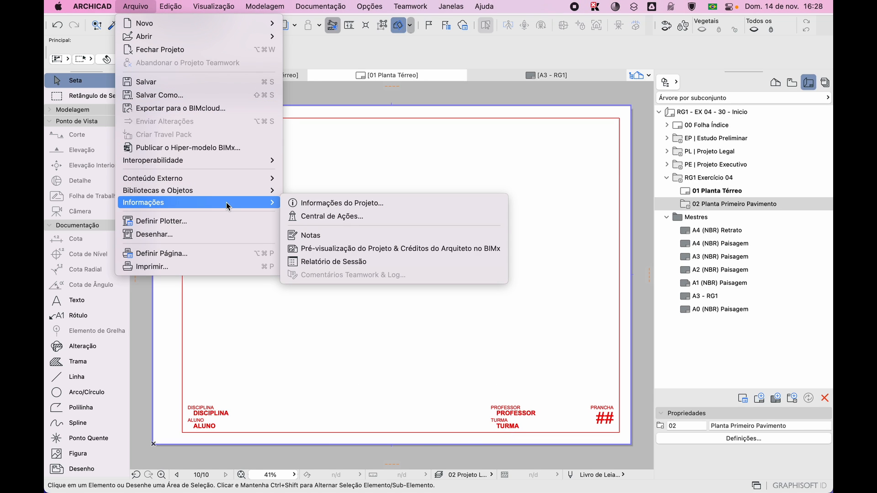
pyautogui.click(324, 207)
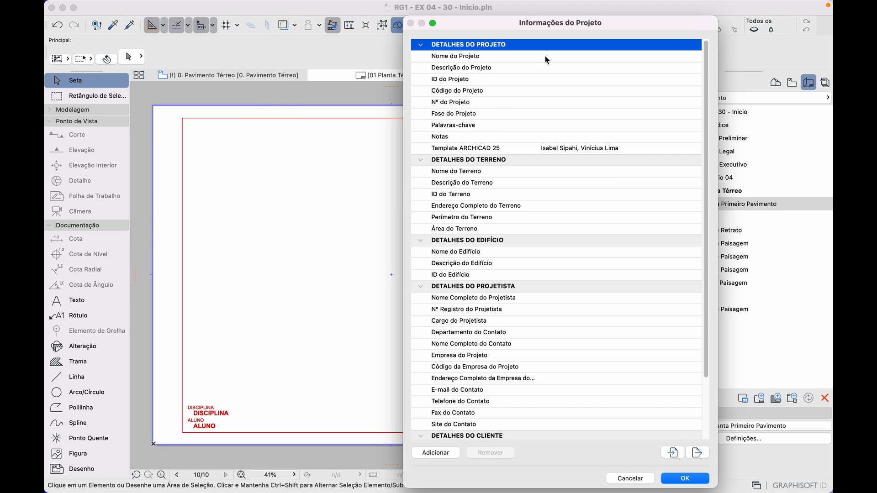
pyautogui.click(545, 56)
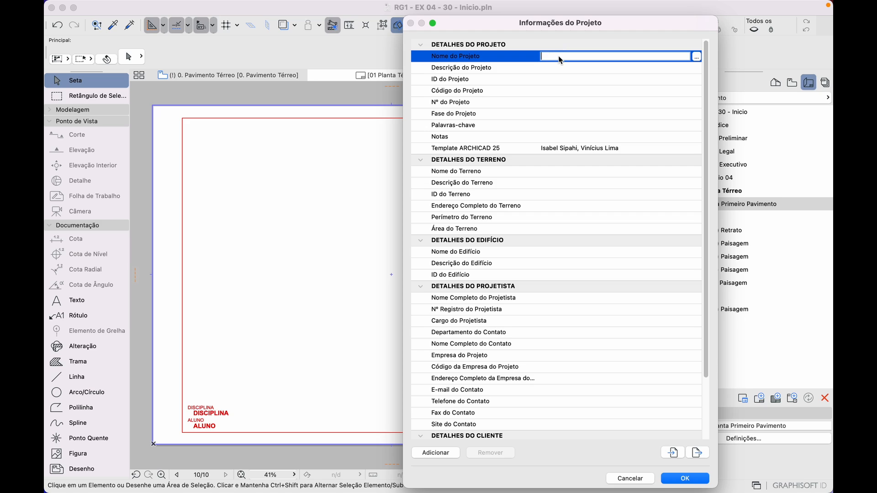
pyautogui.write('Representação Gráfica I')
pyautogui.click(551, 78)
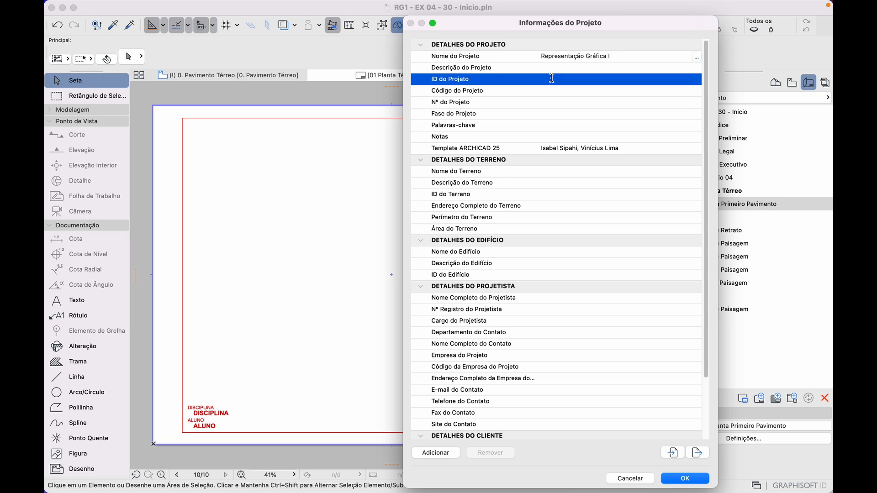
pyautogui.click(583, 301)
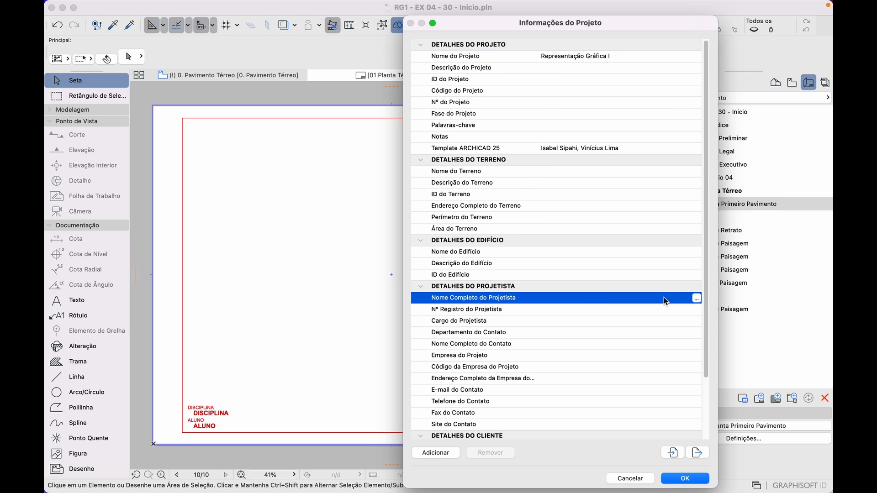
pyautogui.click(697, 299)
pyautogui.write('M')
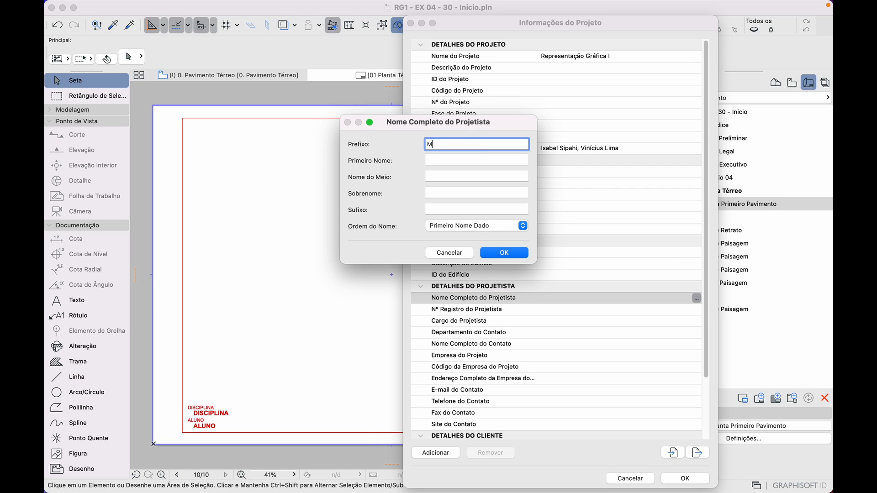
pyautogui.write('ario Guidoux')
pyautogui.click(510, 255)
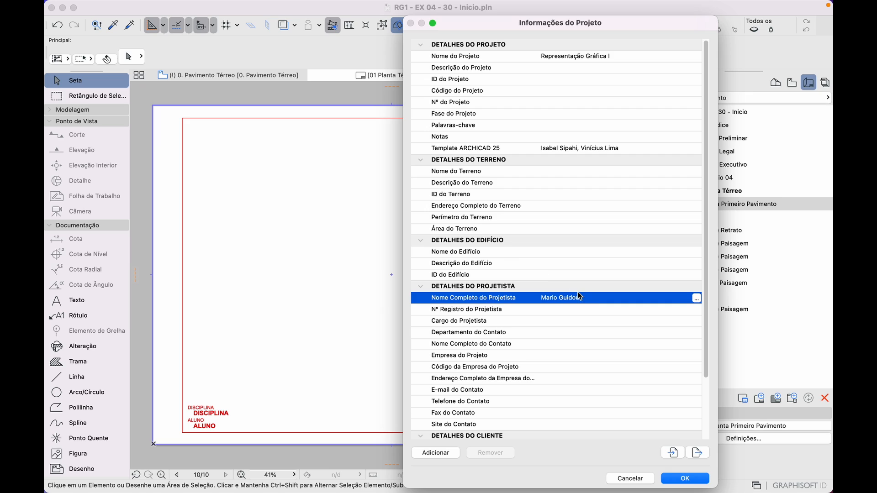
# Set contact department to Turma E and client full name to Seu professor, then confirm
pyautogui.click(587, 332)
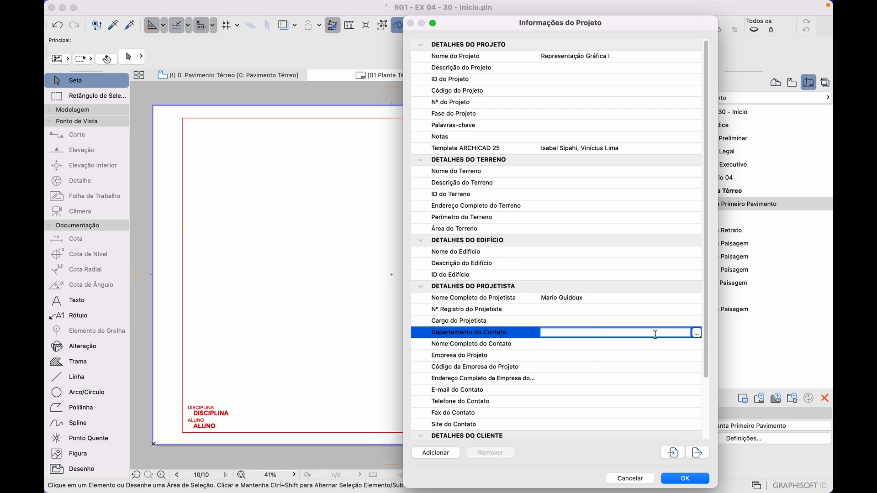
pyautogui.write('Turma E')
pyautogui.scroll(-3, 653, 333)
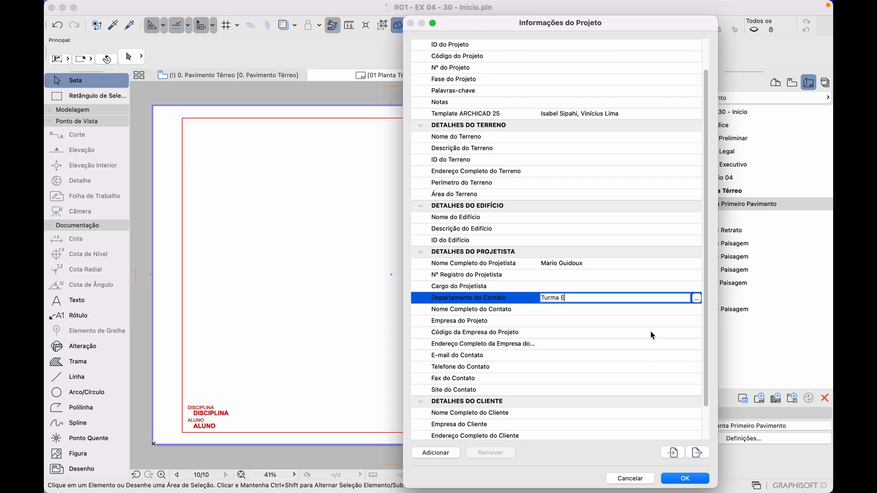
pyautogui.scroll(-3, 591, 383)
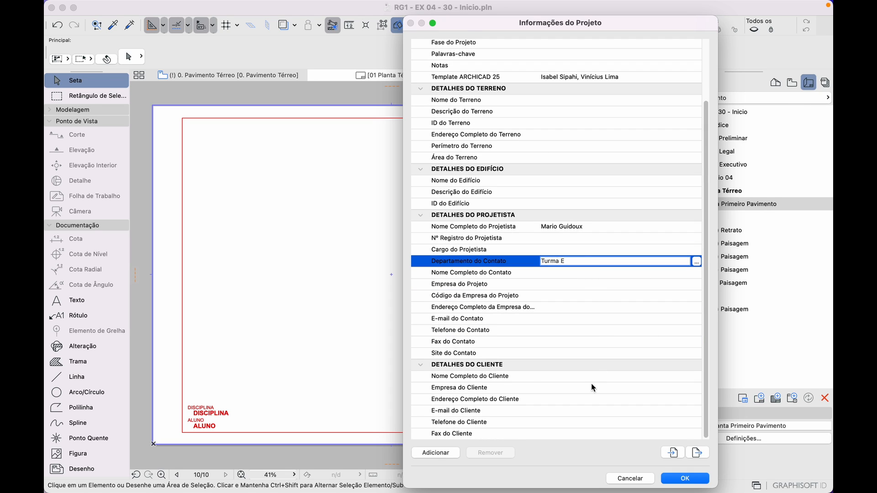
pyautogui.click(588, 376)
pyautogui.click(696, 376)
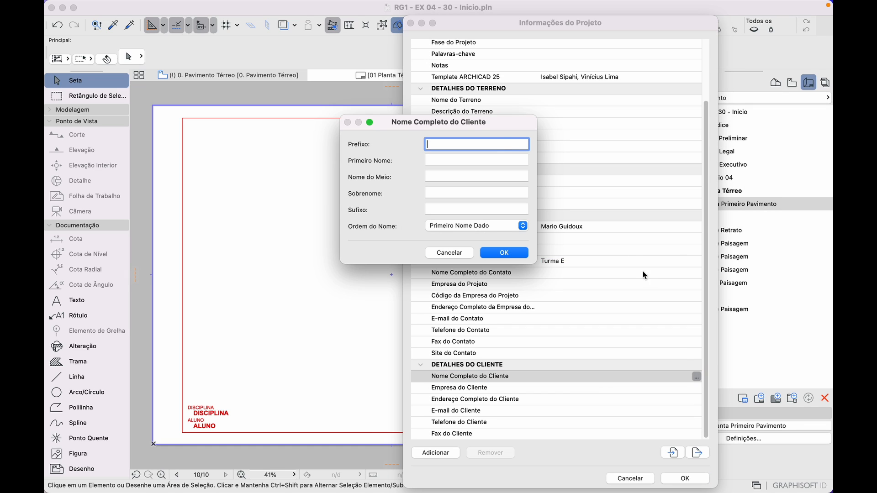
pyautogui.press('Tab')
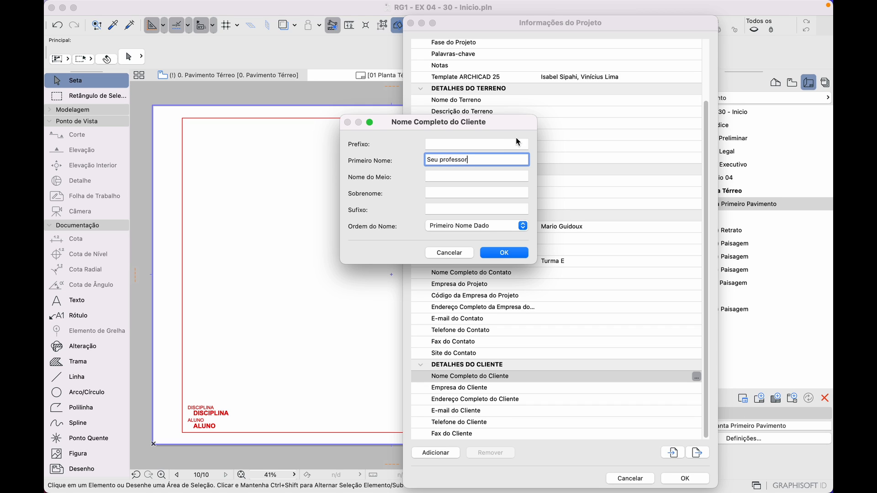
pyautogui.click(504, 253)
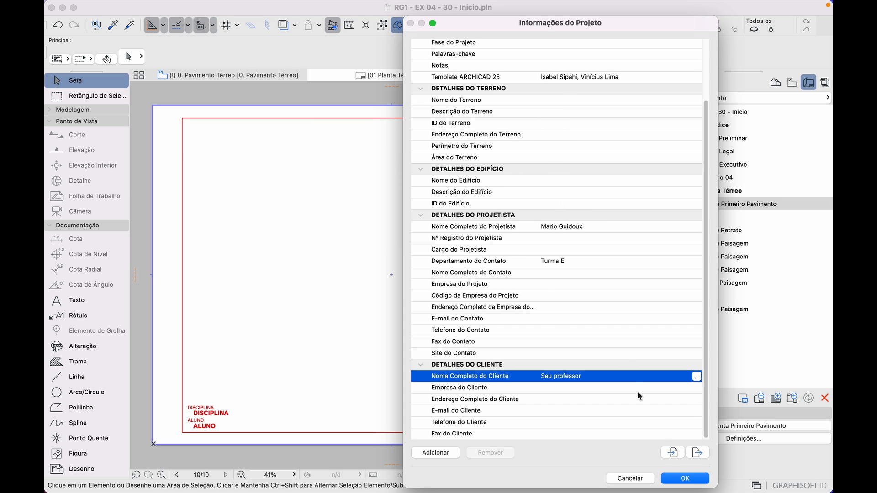
pyautogui.click(684, 478)
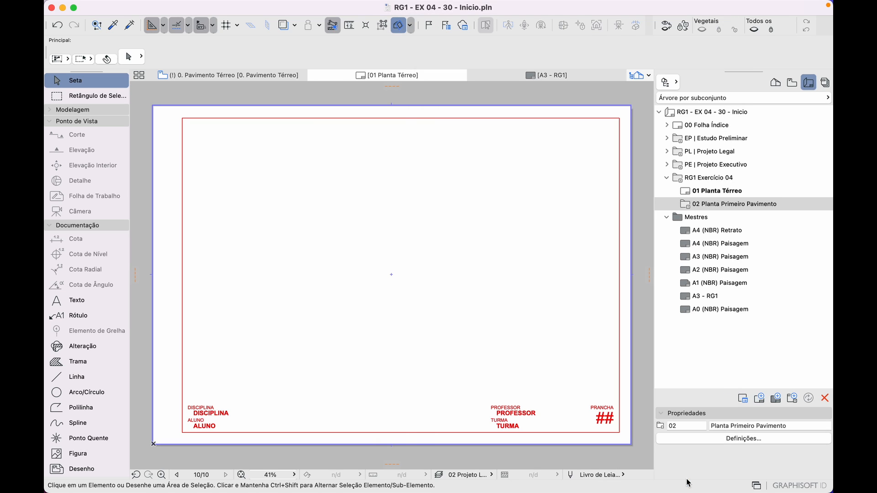
# On the A3 - RG1 master, replace DISCIPLINA with the Nome do Projeto autotext
pyautogui.click(710, 297)
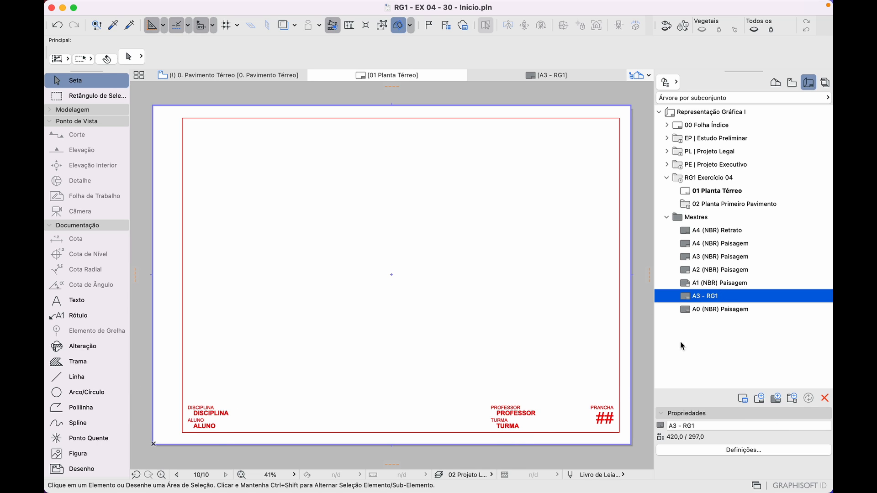
pyautogui.doubleClick(709, 300)
pyautogui.scroll(5, 226, 422)
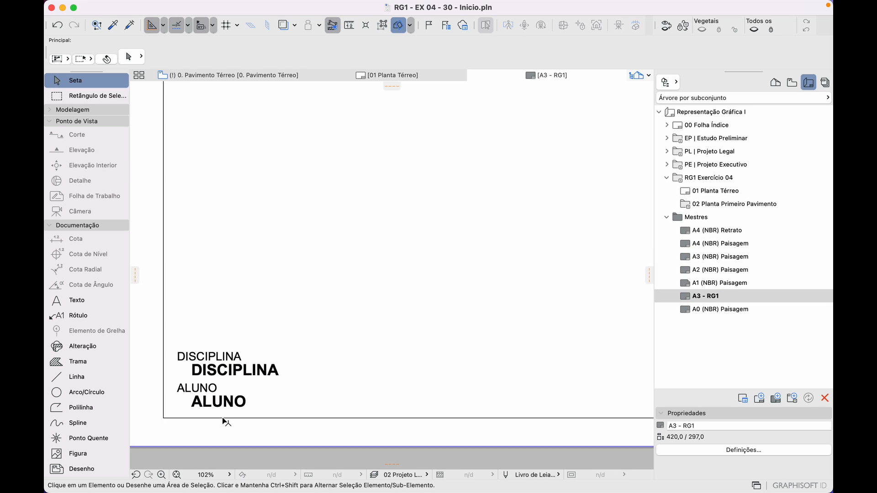
pyautogui.scroll(2, 227, 423)
pyautogui.click(267, 363)
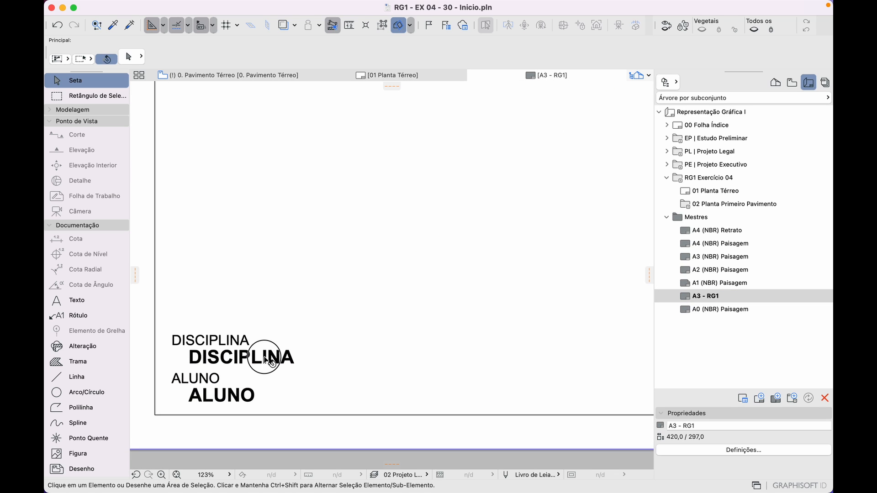
pyautogui.doubleClick(240, 359)
pyautogui.doubleClick(239, 359)
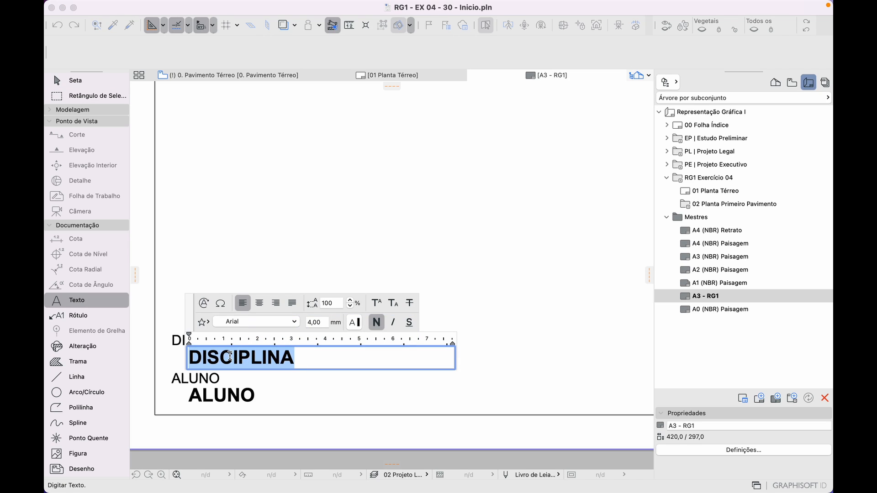
pyautogui.click(205, 304)
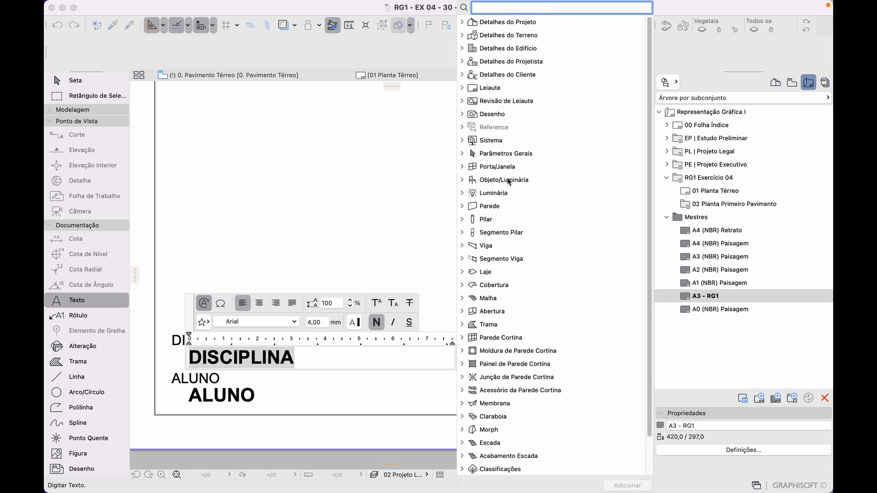
pyautogui.click(462, 22)
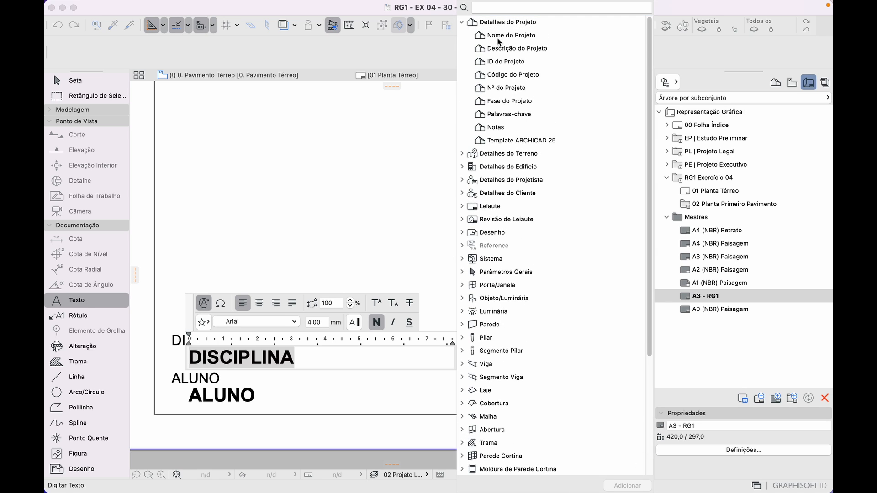
pyautogui.doubleClick(500, 36)
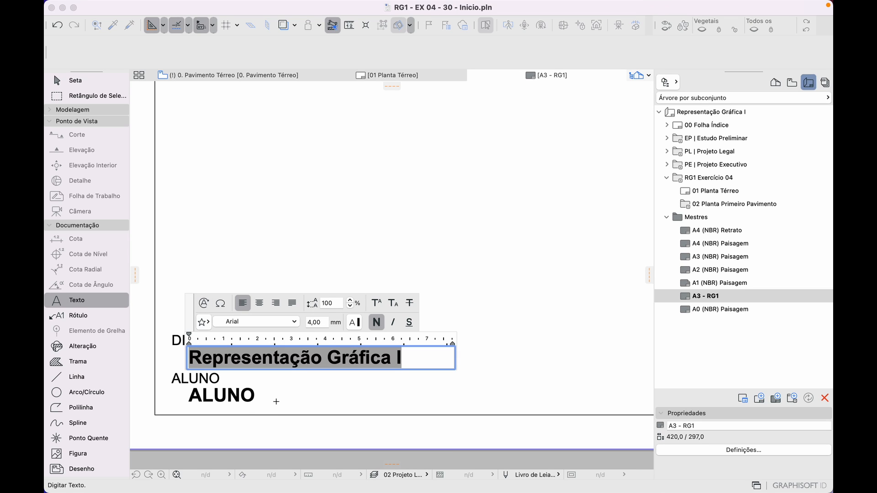
pyautogui.click(261, 410)
# Replace ALUNO with the designer's full name autotext
pyautogui.click(241, 402)
pyautogui.doubleClick(241, 402)
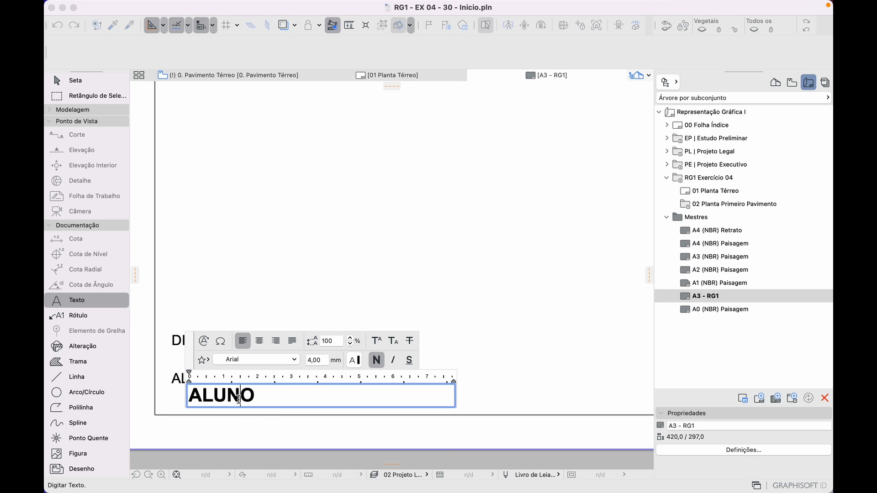
pyautogui.doubleClick(239, 400)
pyautogui.click(210, 343)
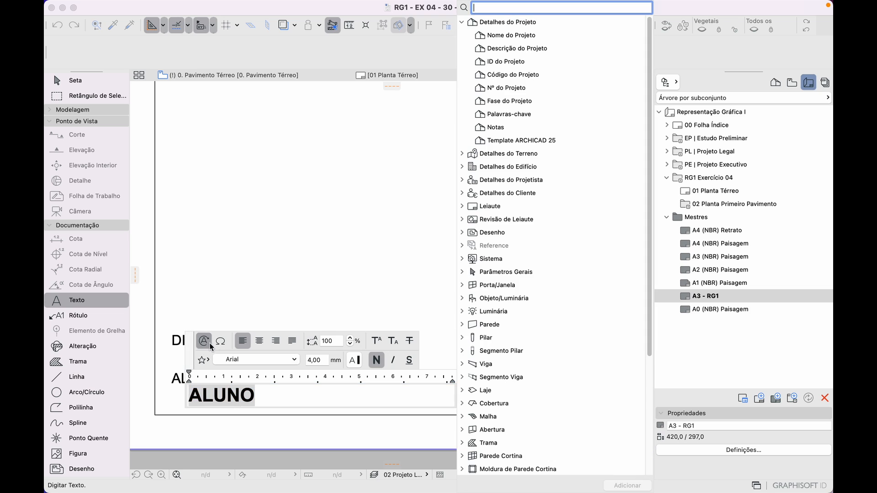
pyautogui.click(462, 179)
pyautogui.doubleClick(520, 194)
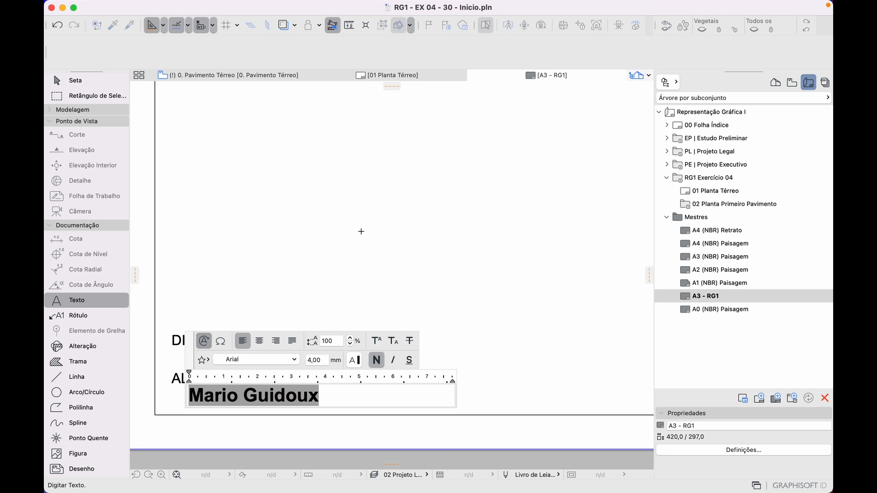
pyautogui.click(361, 240)
# Replace PROFESSOR with the client's full name autotext
pyautogui.scroll(-5, 527, 304)
pyautogui.hscroll(10, 527, 303)
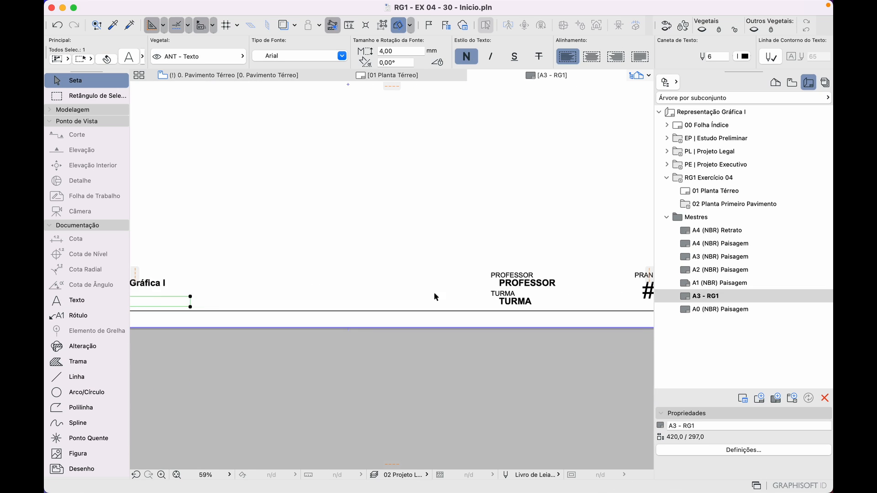
pyautogui.doubleClick(450, 269)
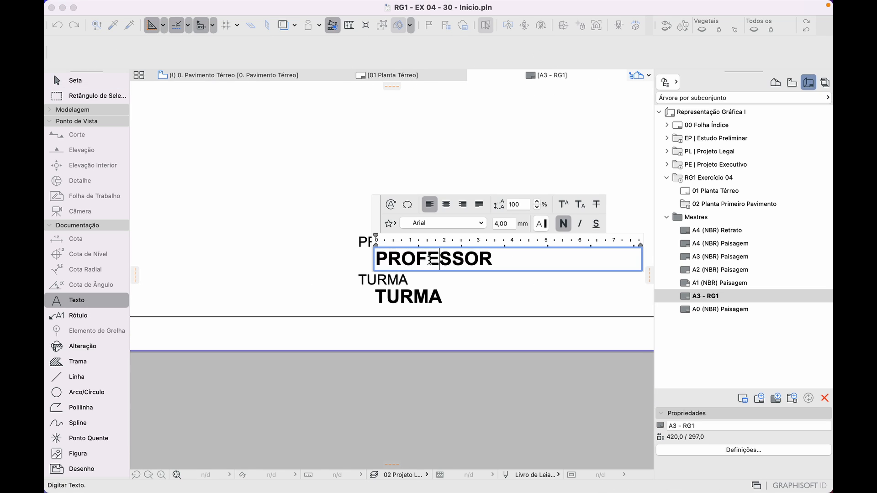
pyautogui.doubleClick(429, 260)
pyautogui.click(391, 205)
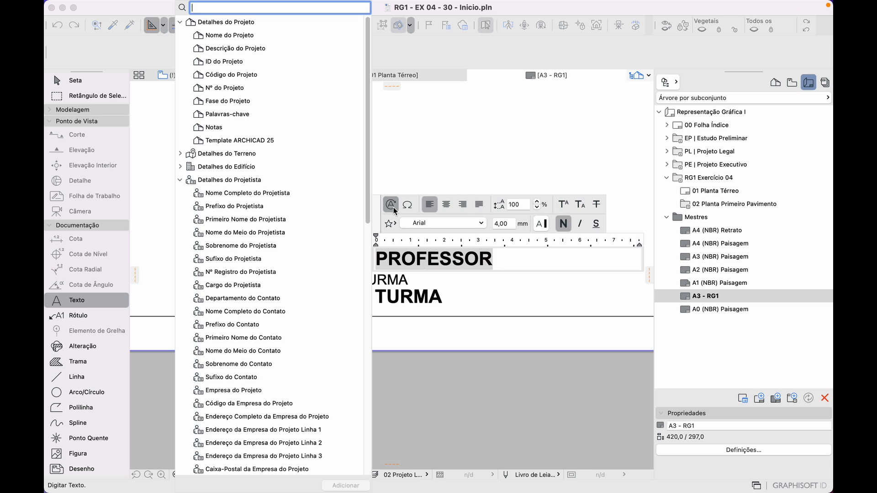
pyautogui.click(181, 180)
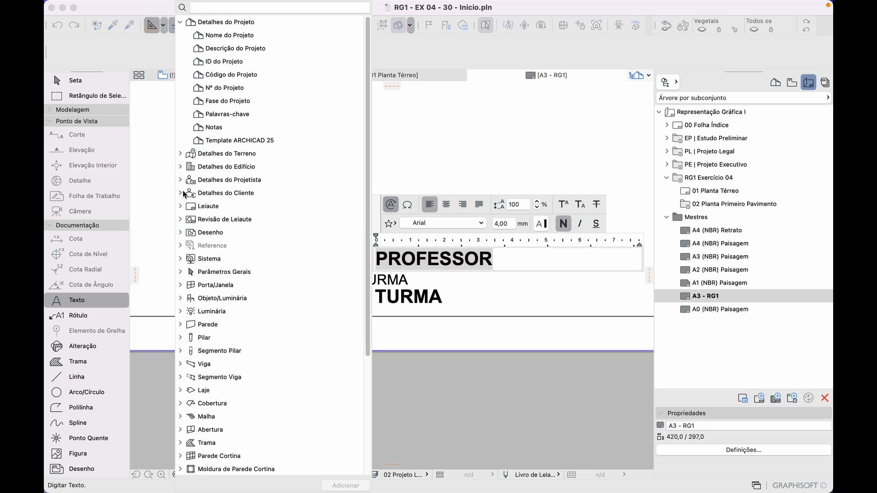
pyautogui.click(180, 193)
pyautogui.click(253, 209)
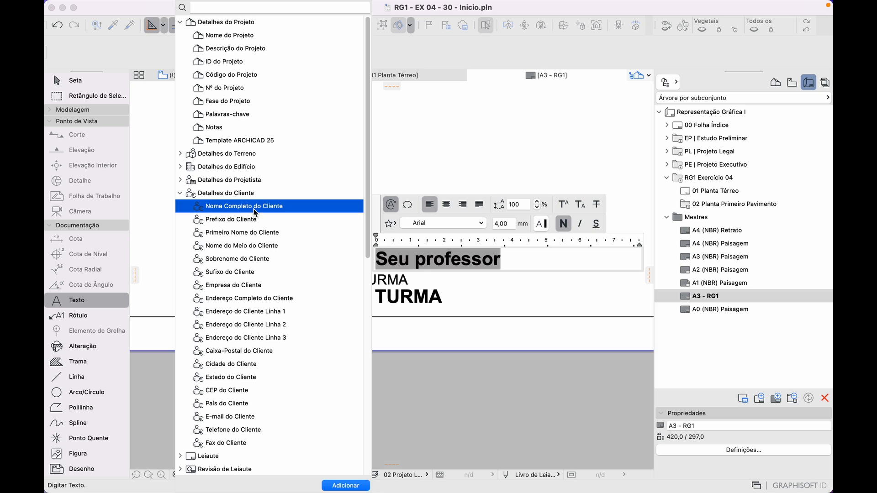
pyautogui.doubleClick(254, 211)
pyautogui.click(495, 358)
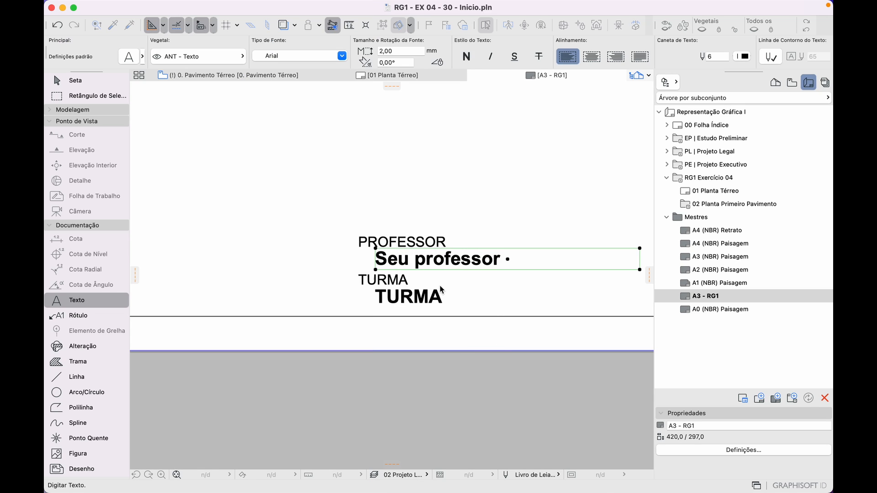
# Replace TURMA with the contact department autotext, showing Turma E
pyautogui.click(413, 307)
pyautogui.doubleClick(412, 297)
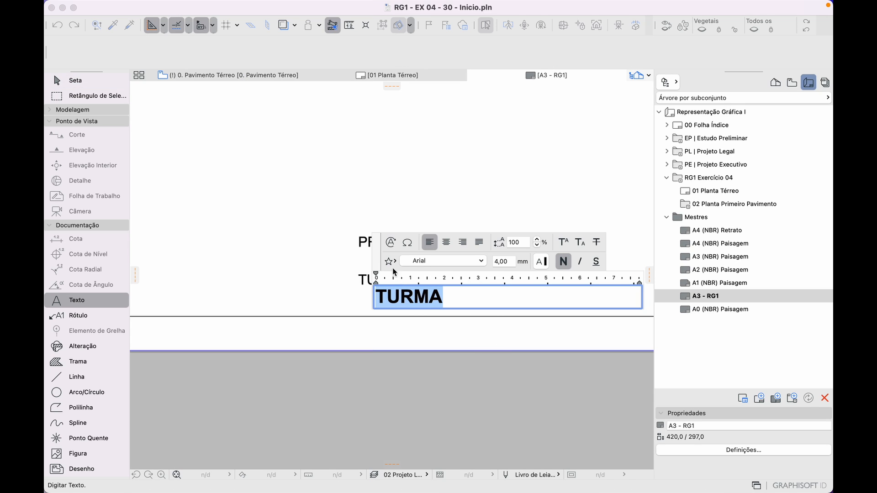
pyautogui.click(391, 243)
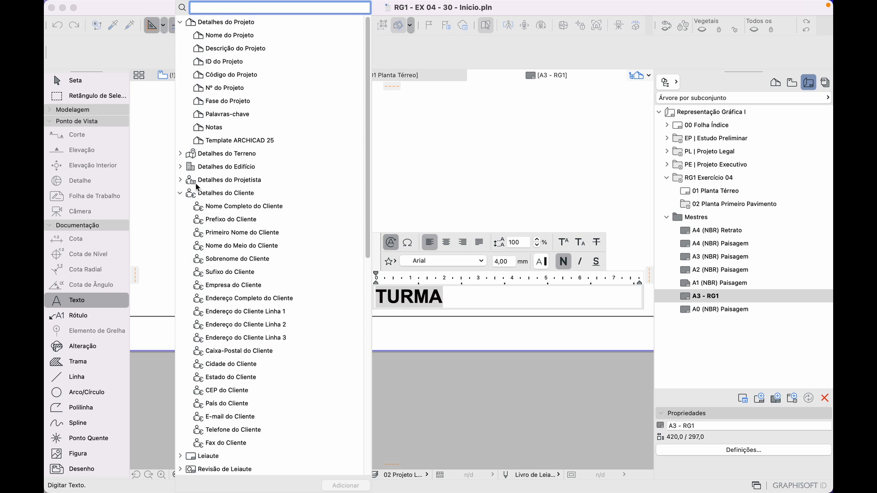
pyautogui.click(181, 193)
pyautogui.click(180, 180)
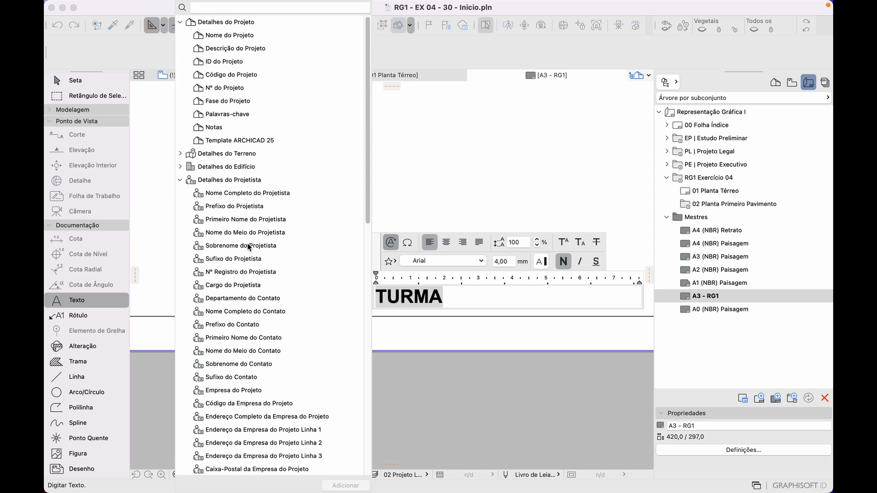
pyautogui.doubleClick(243, 301)
pyautogui.click(491, 360)
pyautogui.click(493, 360)
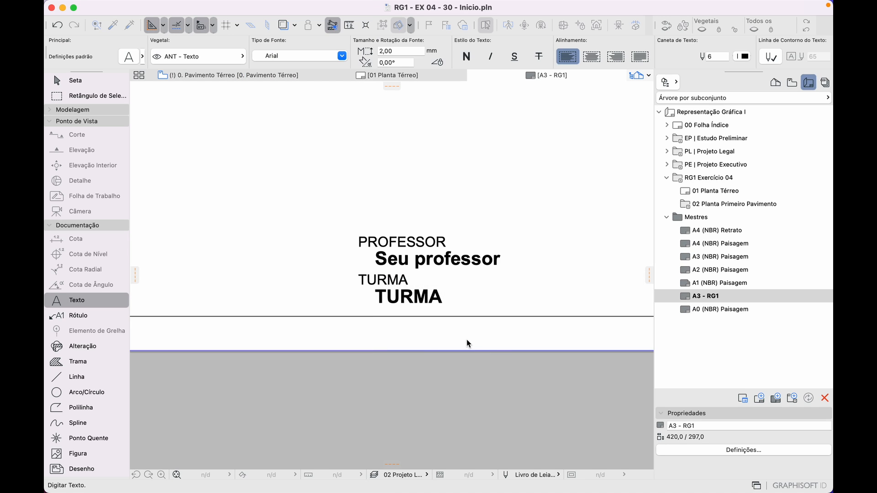
pyautogui.scroll(-2, 468, 338)
pyautogui.scroll(-5, 470, 338)
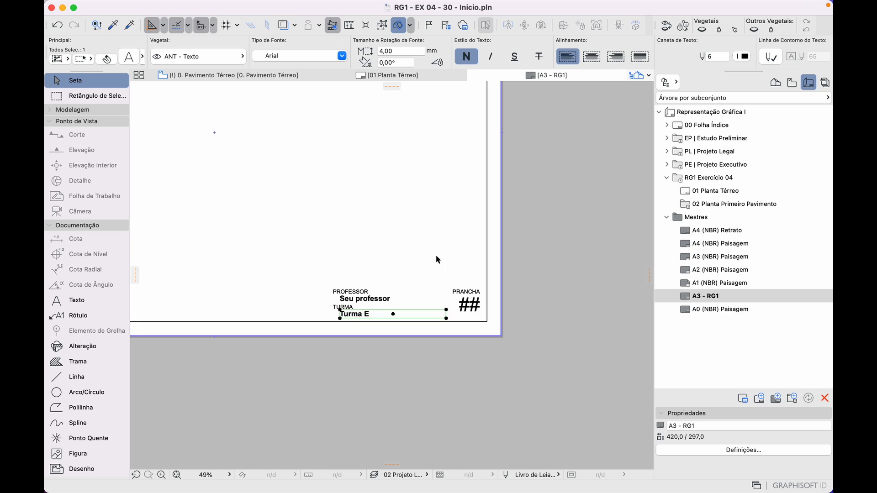
pyautogui.click(503, 320)
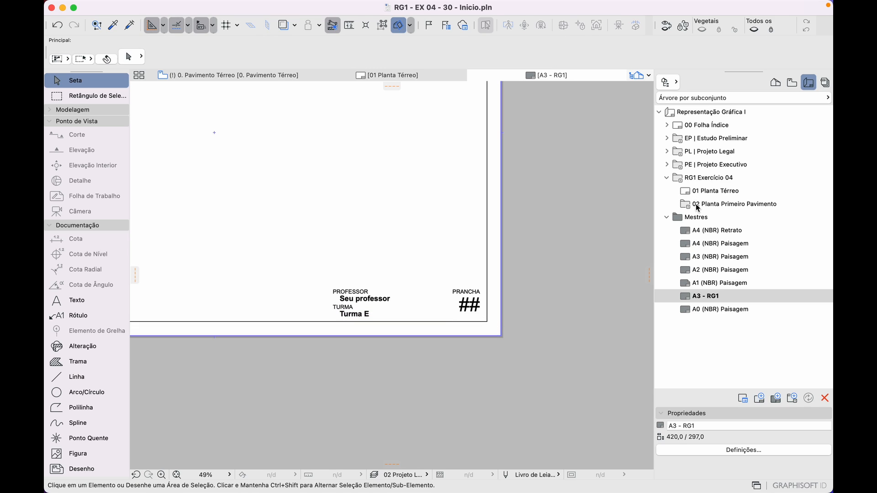
# Swap the PRANCHA ## placeholder for the Leiaute ID de Leiaute autotext (#LayID)
pyautogui.doubleClick(470, 309)
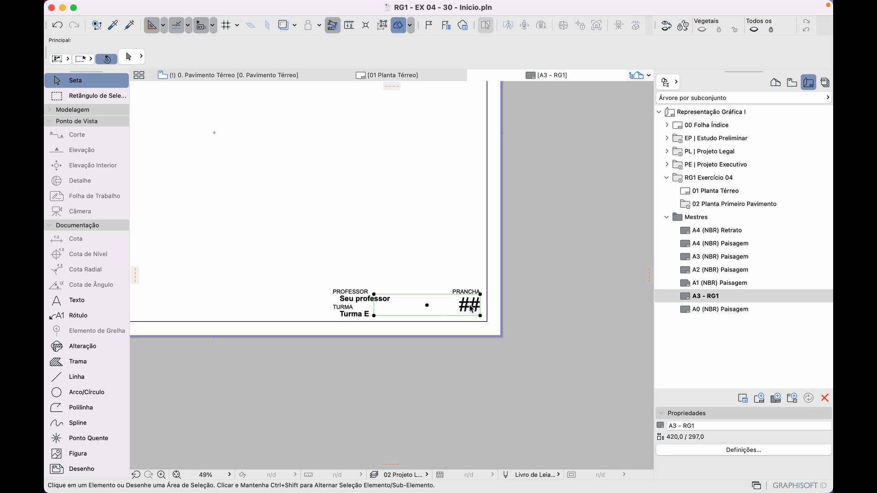
pyautogui.press('super+a')
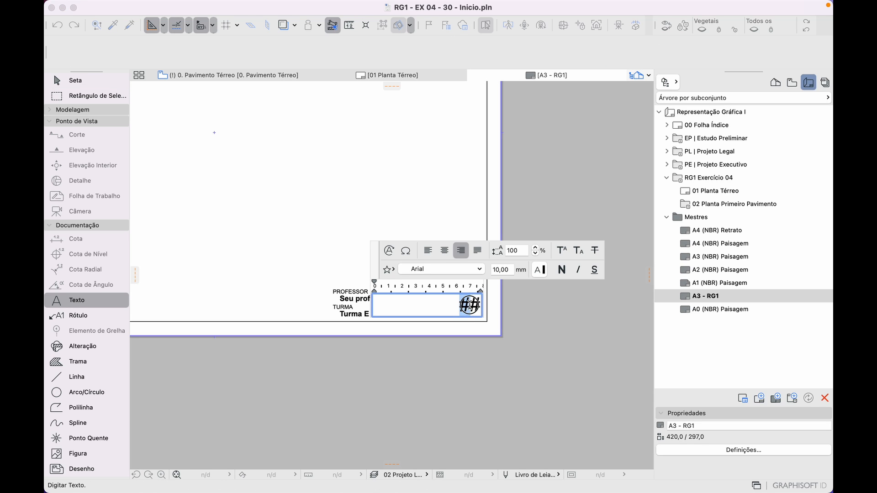
pyautogui.click(389, 251)
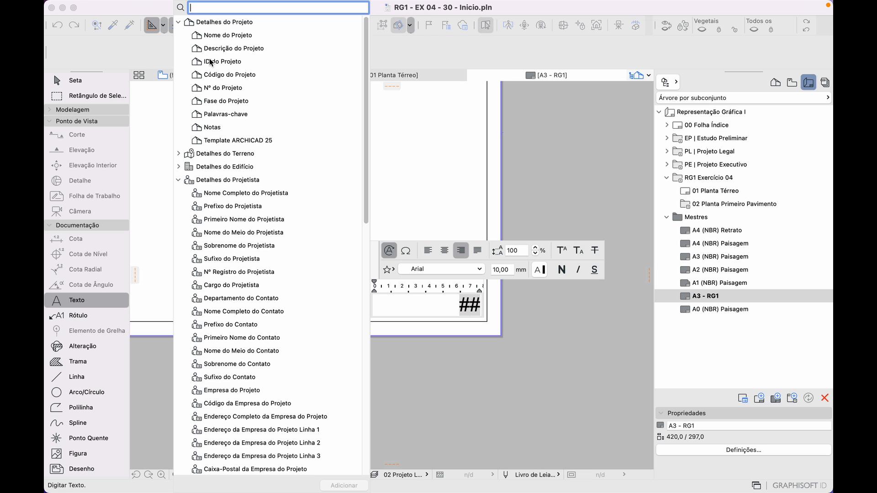
pyautogui.click(178, 22)
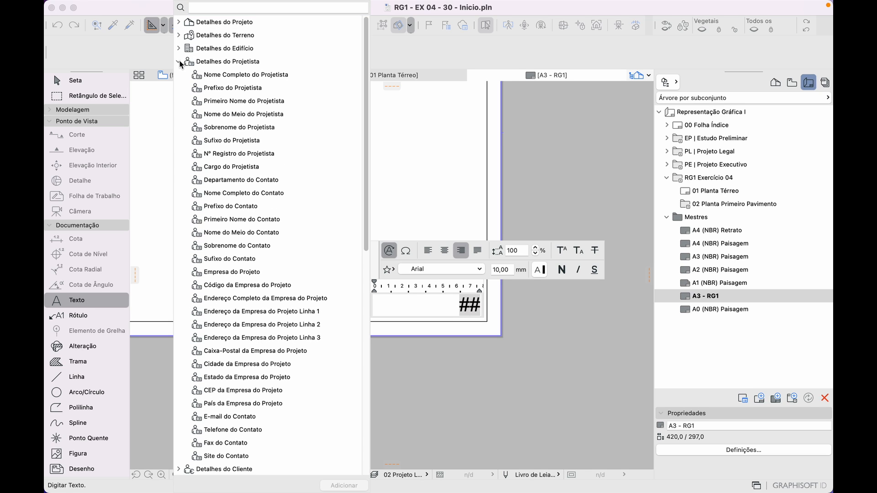
pyautogui.click(179, 62)
pyautogui.click(179, 89)
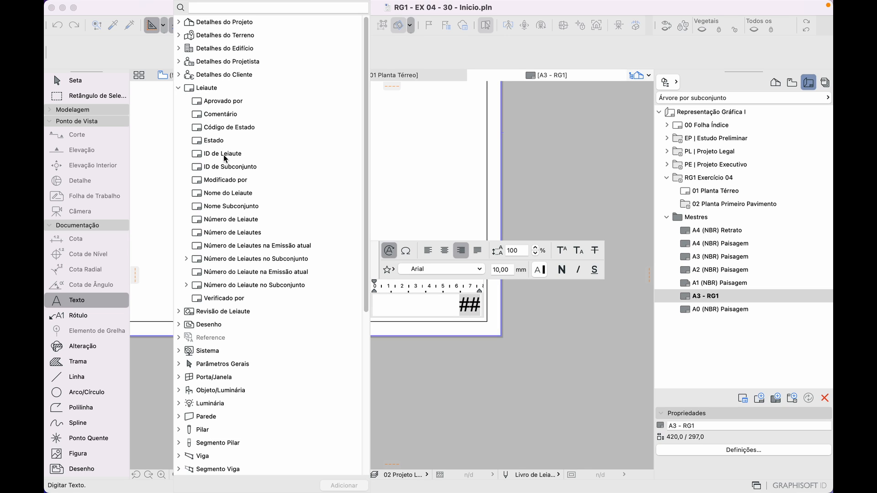
pyautogui.doubleClick(224, 157)
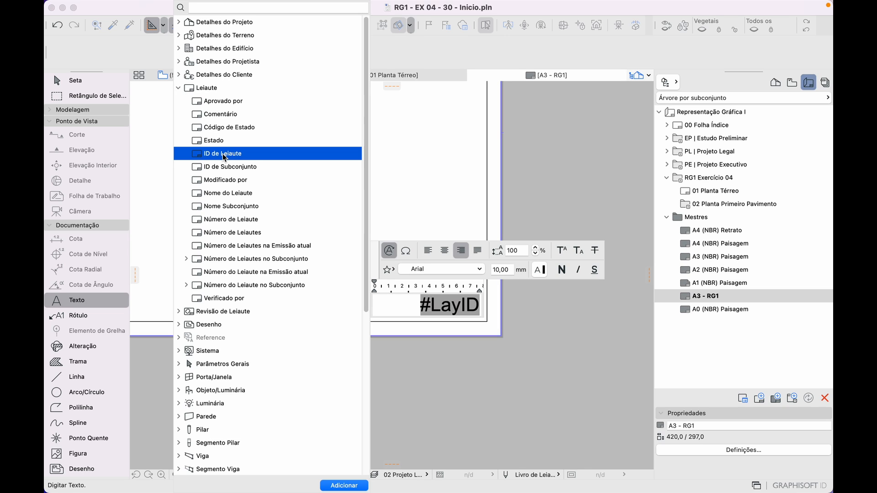
pyautogui.click(501, 367)
pyautogui.click(491, 353)
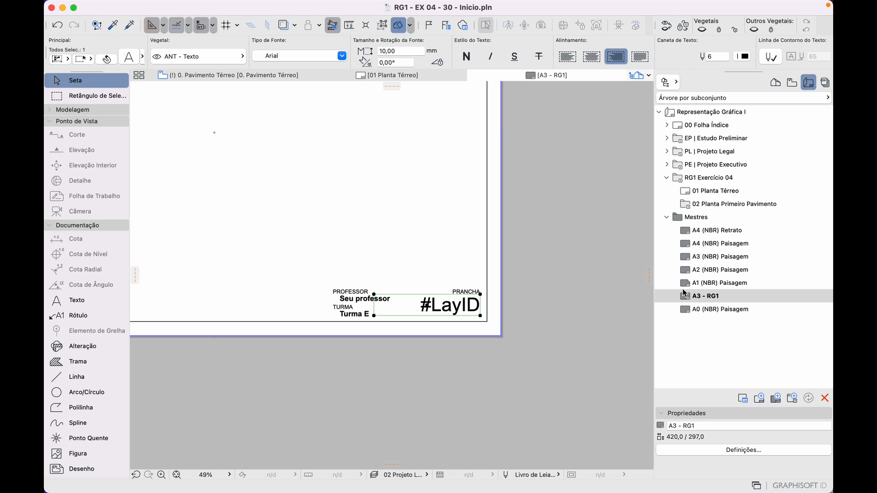
pyautogui.click(578, 311)
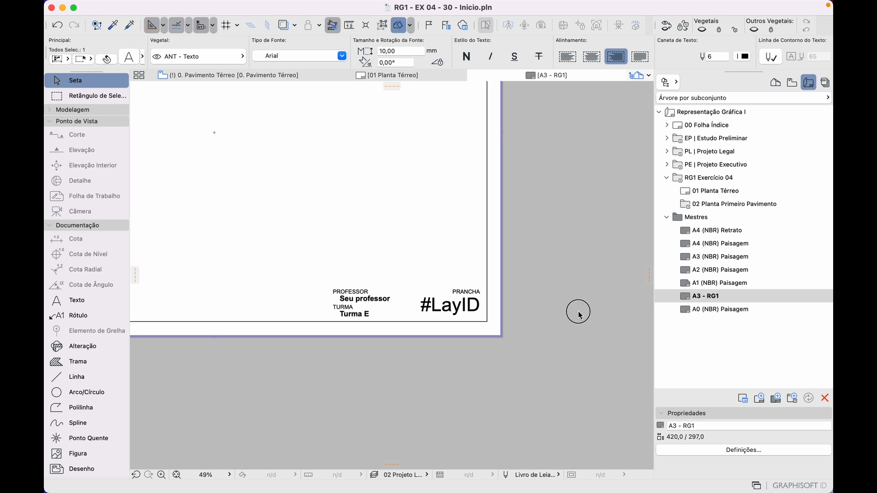
# Delete the old 02 Planta Primeiro Pavimento layout
pyautogui.doubleClick(713, 193)
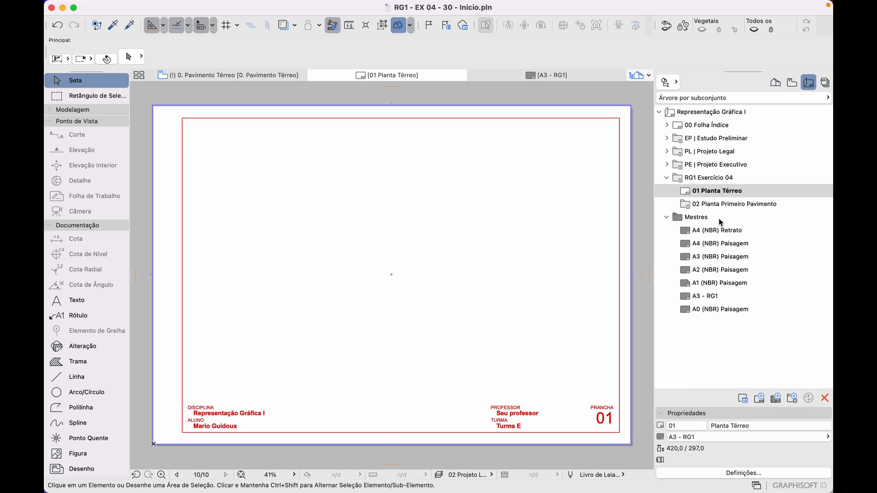
pyautogui.click(715, 204)
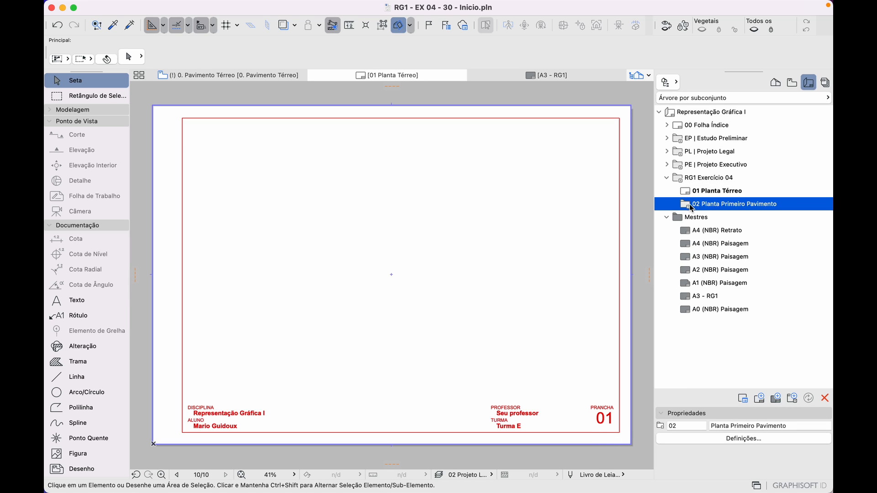
pyautogui.click(825, 398)
# Recreate 'Planta Primeiro Pavimento' in RG1 Exercício 04 on the A3 - RG1 master
pyautogui.click(718, 181)
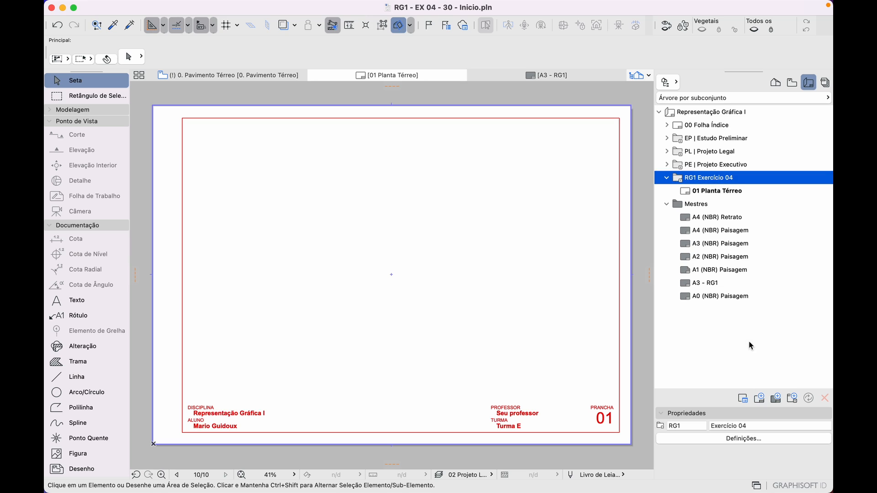
pyautogui.click(758, 397)
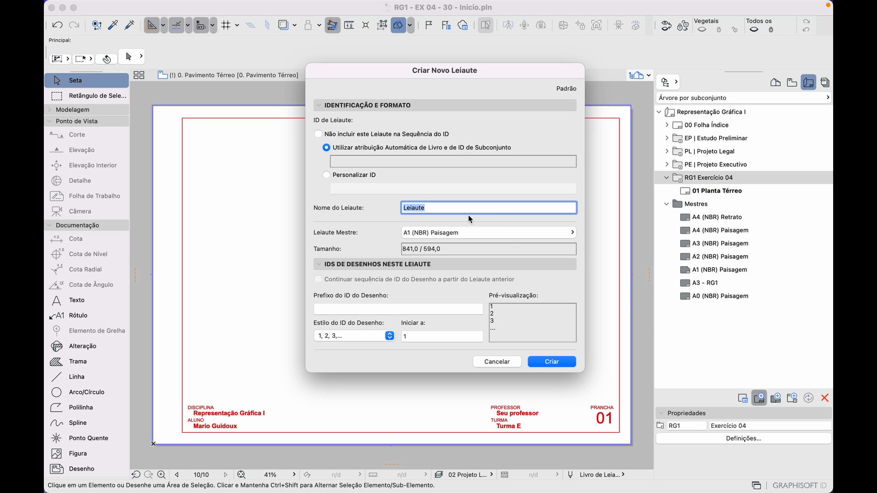
pyautogui.write('Planta Primeiro Pavimento')
pyautogui.click(511, 234)
pyautogui.click(601, 272)
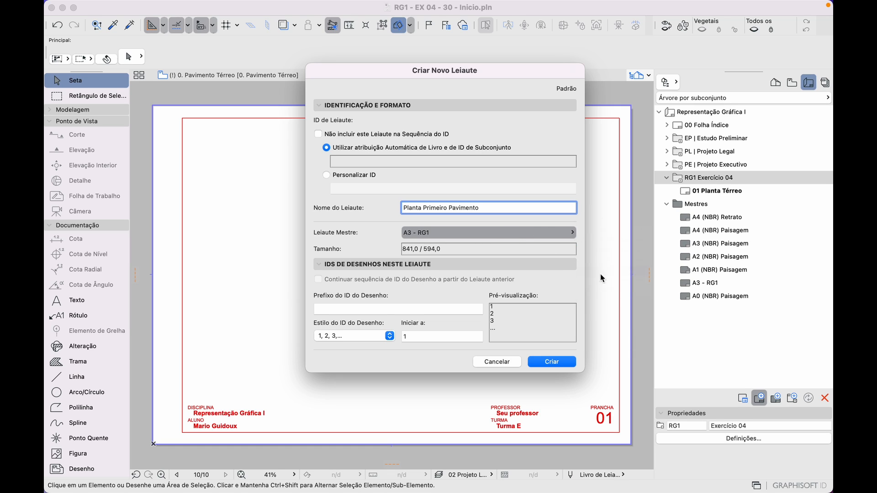
pyautogui.click(548, 362)
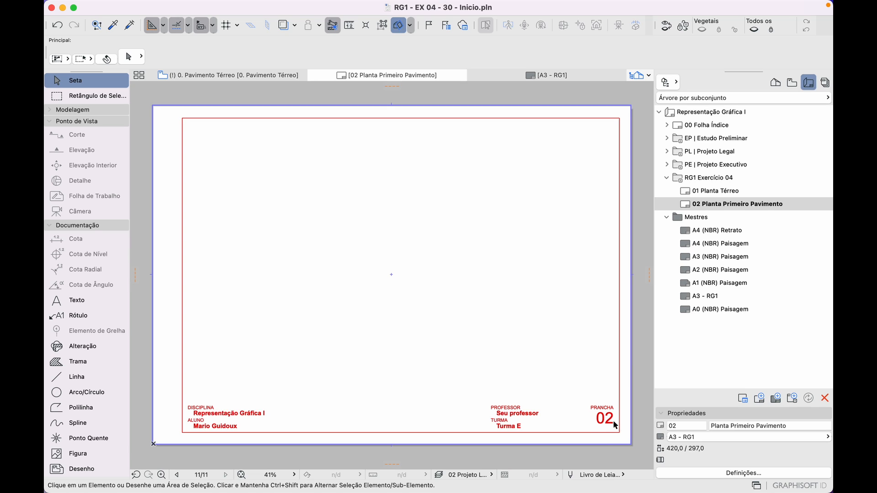
pyautogui.doubleClick(734, 192)
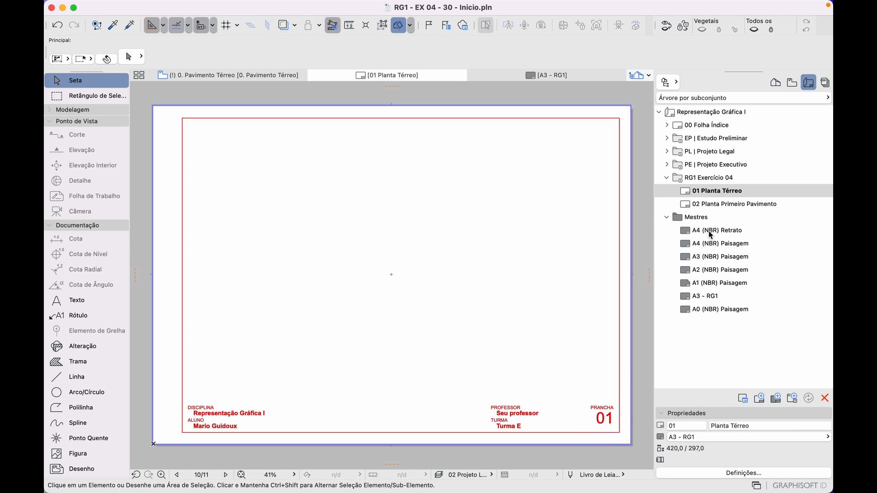
# Extend the designer's full name in Project Info, then open layout 02 Planta Primeiro Pavimento
pyautogui.click(710, 206)
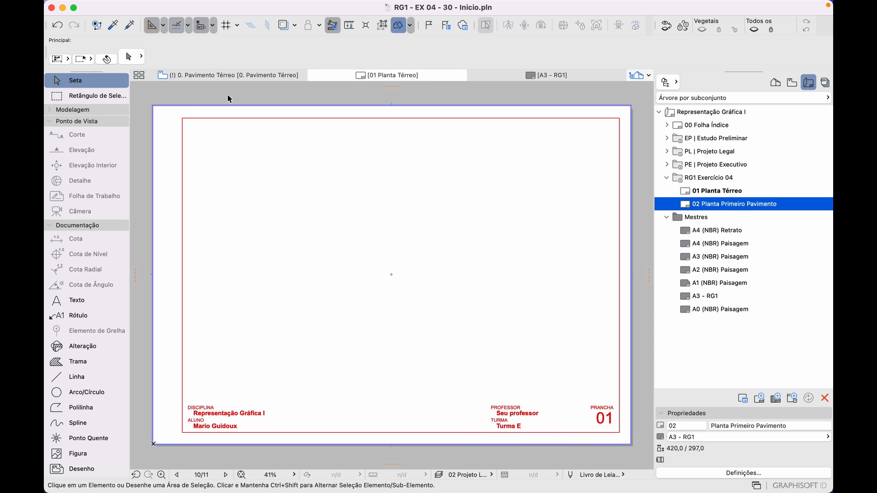
pyautogui.click(136, 6)
pyautogui.moveTo(196, 206)
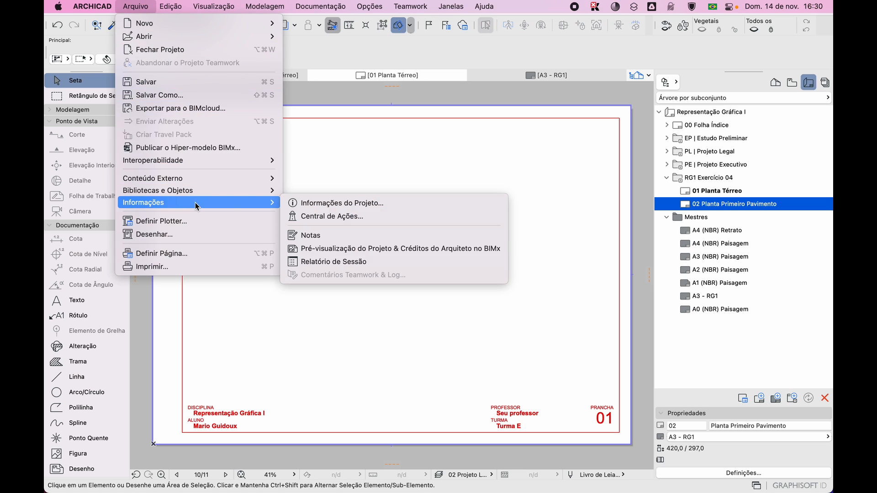
pyautogui.click(305, 203)
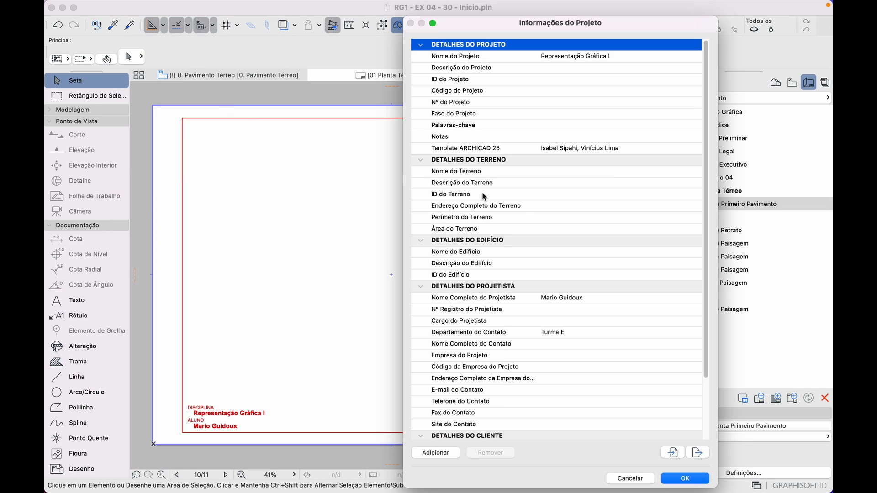
pyautogui.doubleClick(584, 298)
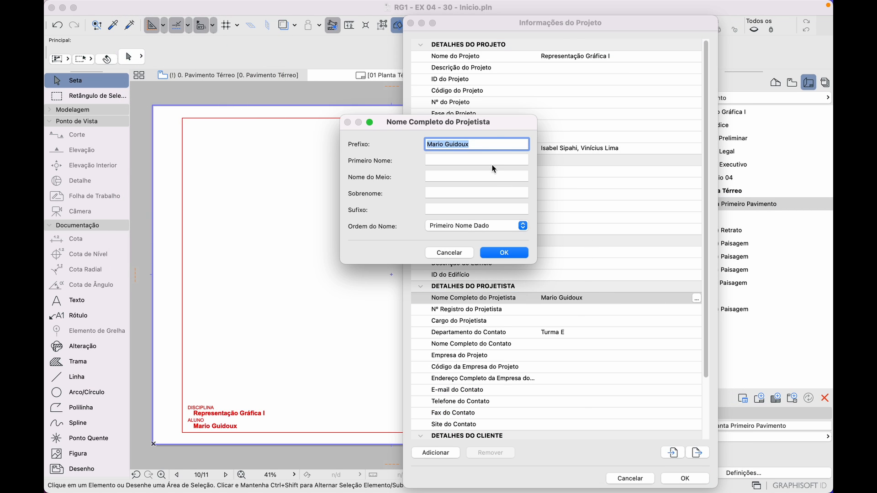
pyautogui.click(493, 145)
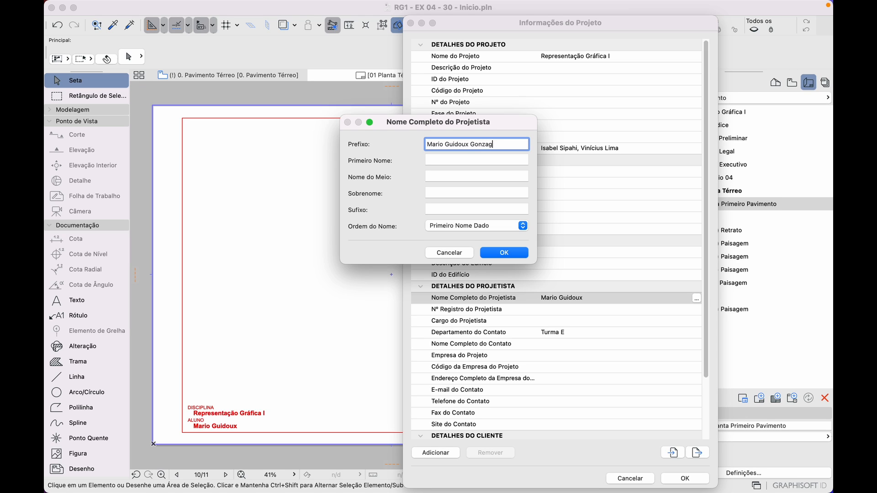
pyautogui.doubleClick(441, 144)
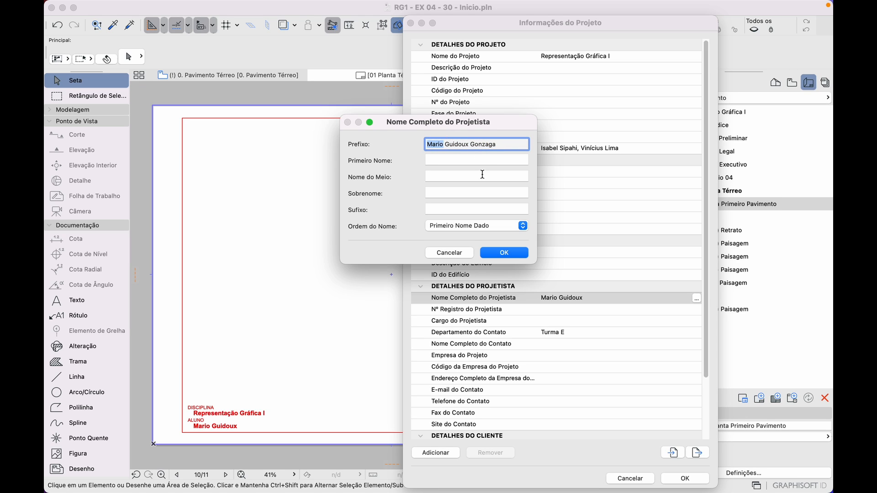
pyautogui.click(504, 193)
pyautogui.click(505, 253)
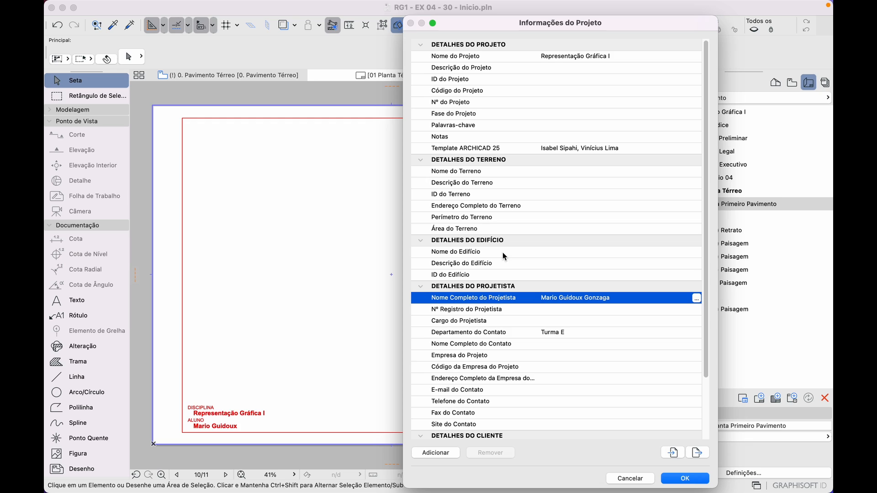
pyautogui.click(692, 479)
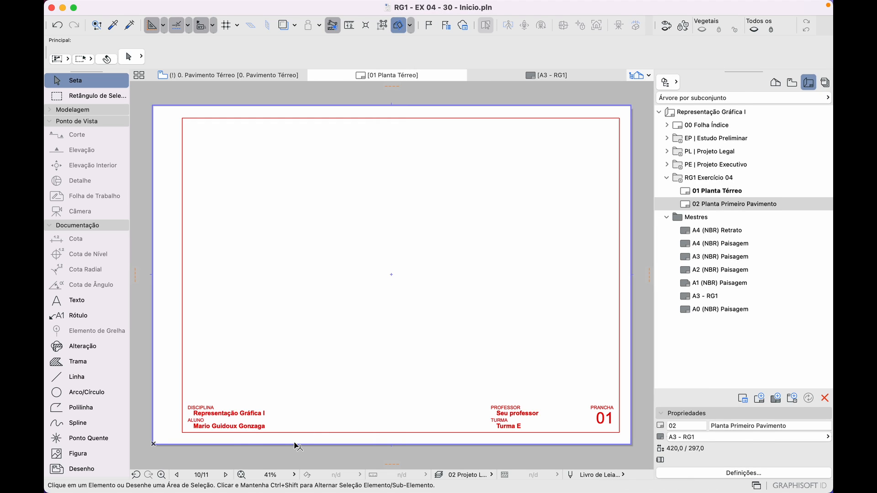
pyautogui.doubleClick(726, 204)
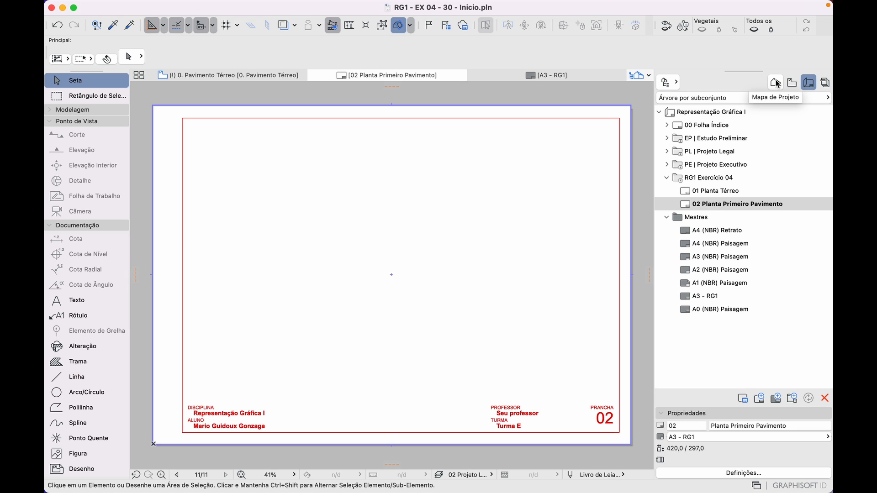
# Place the 0. Pavimento Térreo plan view onto layout 01 Planta Térreo
pyautogui.click(792, 82)
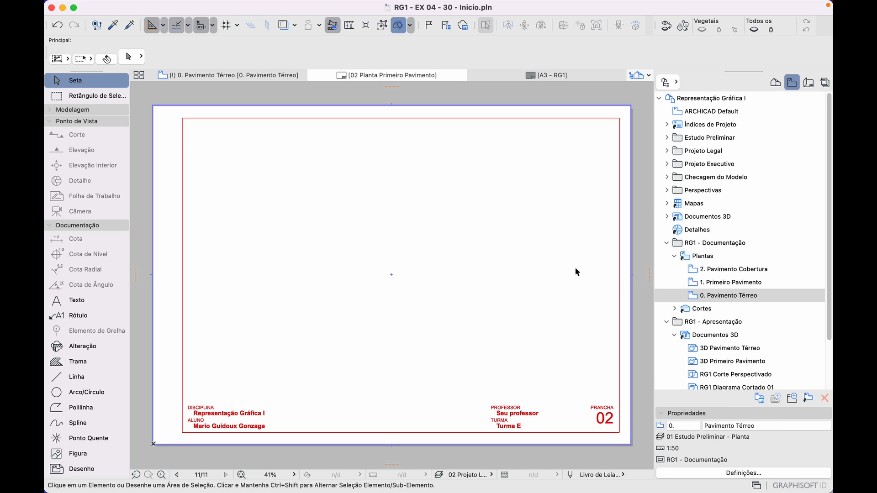
pyautogui.click(808, 83)
pyautogui.doubleClick(733, 194)
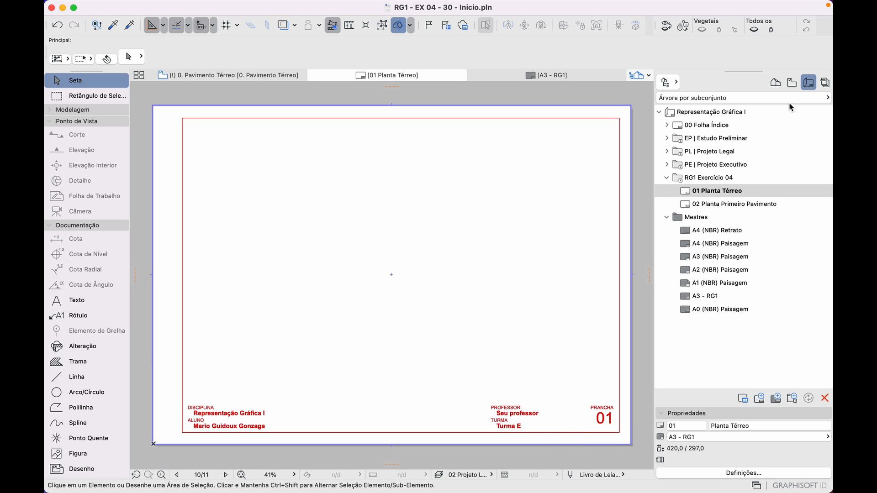
pyautogui.click(792, 83)
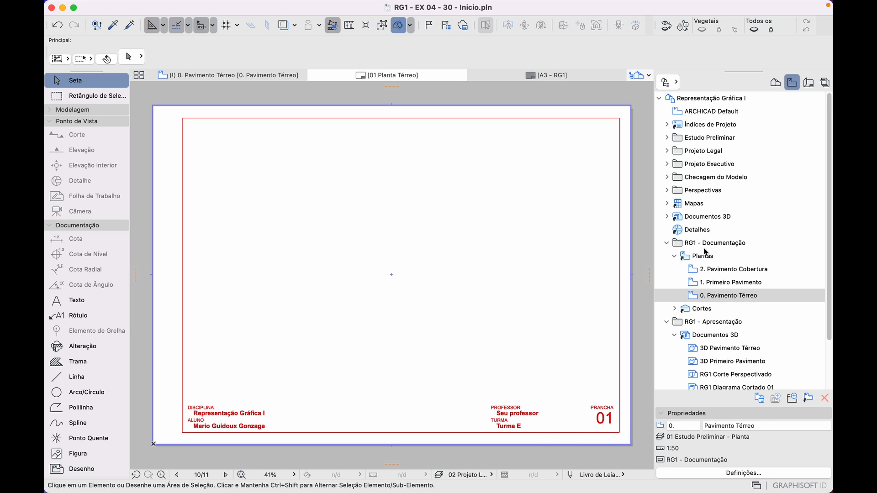
pyautogui.click(709, 257)
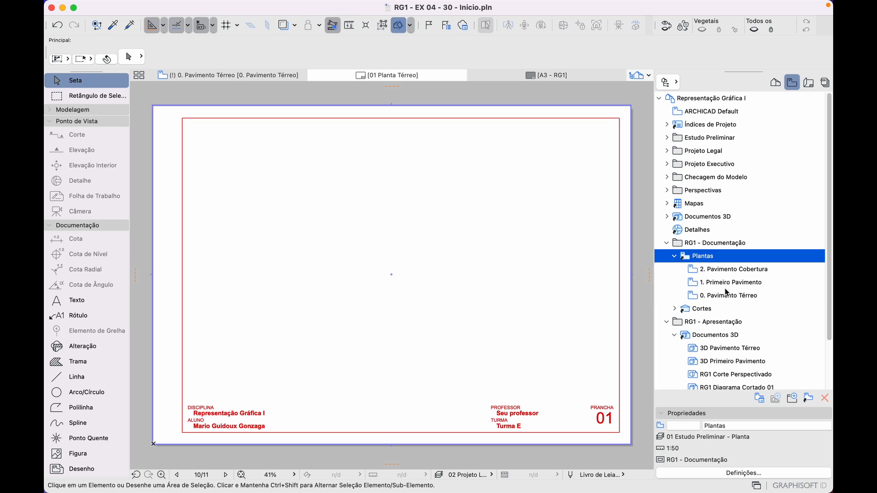
pyautogui.click(728, 296)
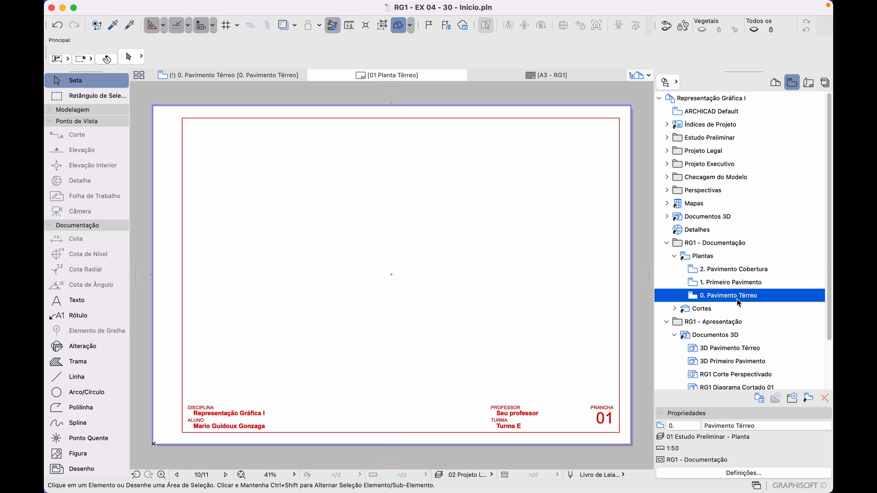
pyautogui.moveTo(739, 303)
pyautogui.mouseDown()
pyautogui.moveTo(457, 281)
pyautogui.moveTo(346, 313)
pyautogui.moveTo(288, 313)
pyautogui.mouseUp()
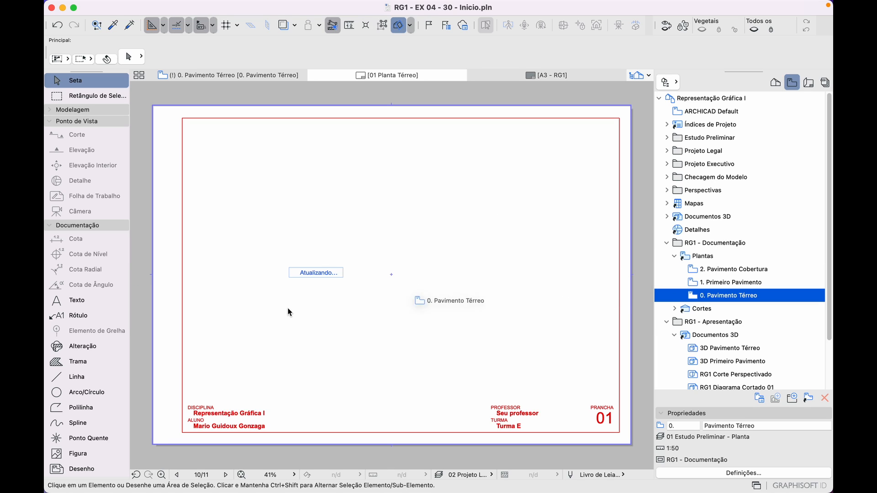
# Shift the plan drawing left and enlarge its crop at the top-right corner
pyautogui.scroll(-1, 388, 290)
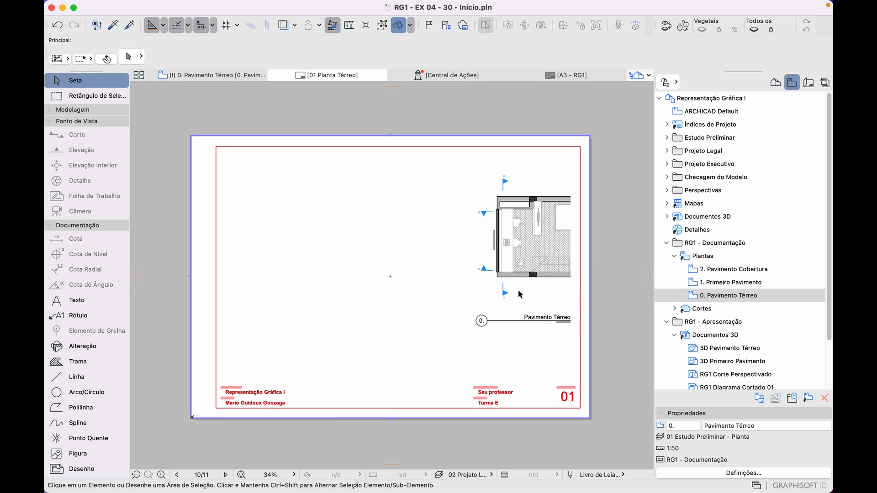
pyautogui.click(520, 294)
pyautogui.click(531, 227)
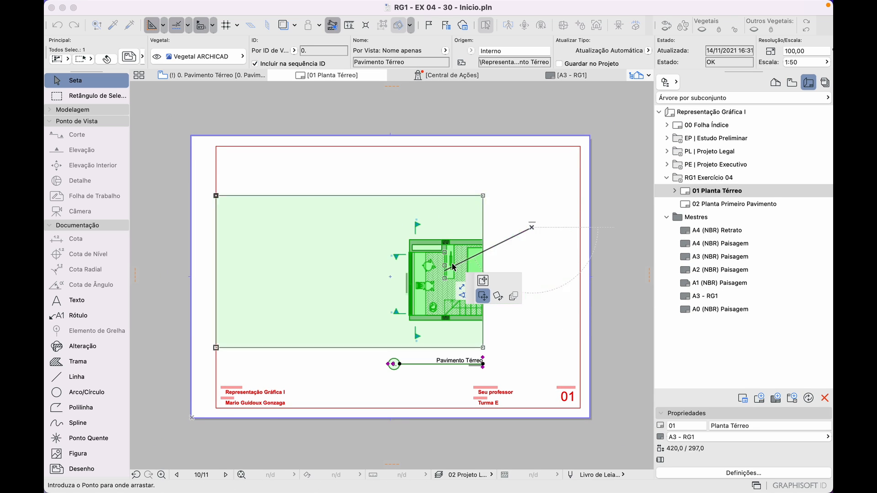
pyautogui.click(453, 265)
pyautogui.moveTo(527, 264); pyautogui.dragTo(448, 215, button='middle')
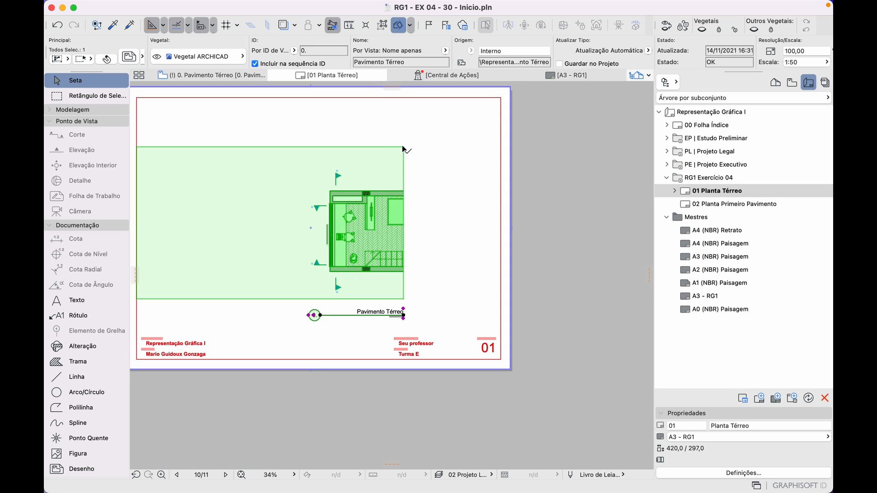
pyautogui.click(402, 148)
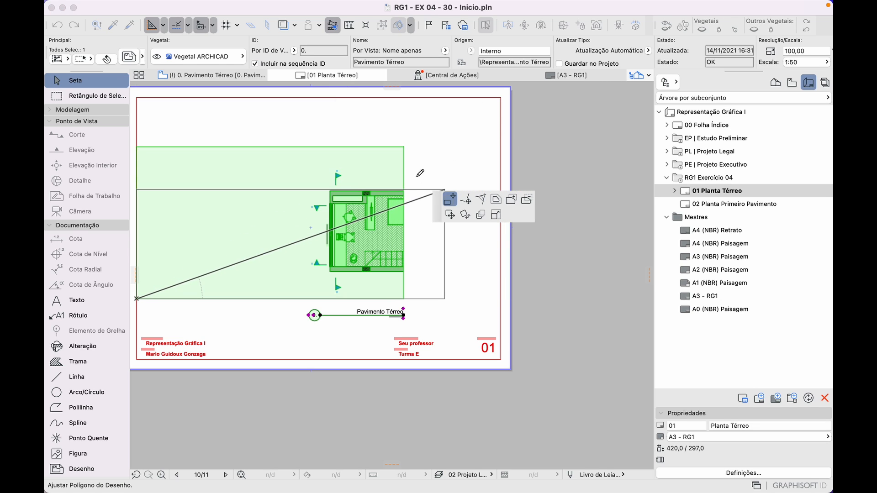
pyautogui.click(536, 132)
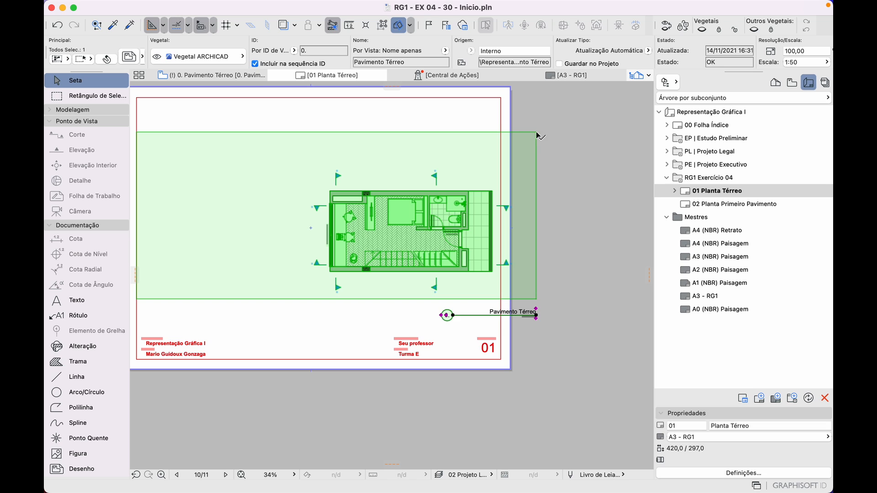
# Snap the Pavimento Térreo drawing's bottom-left and top-right crop corners to the floor plan's corners
pyautogui.click(536, 133)
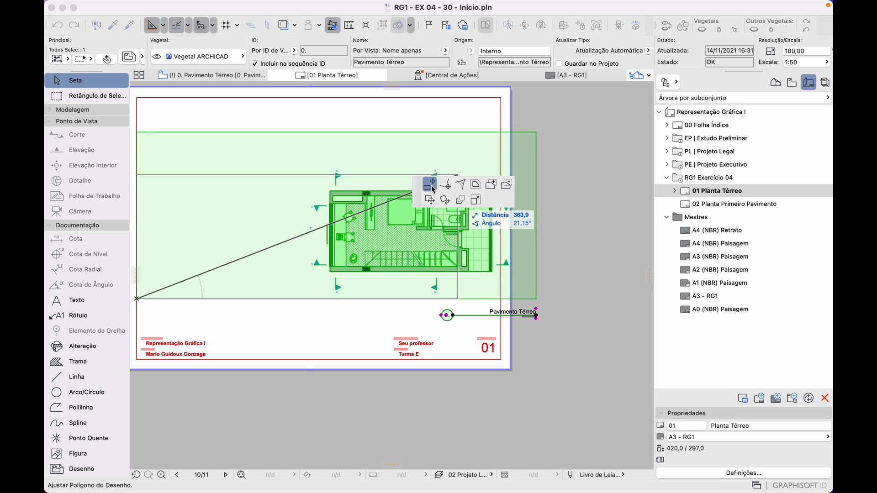
pyautogui.click(549, 124)
pyautogui.moveTo(319, 281); pyautogui.dragTo(405, 270, button='middle')
pyautogui.click(224, 291)
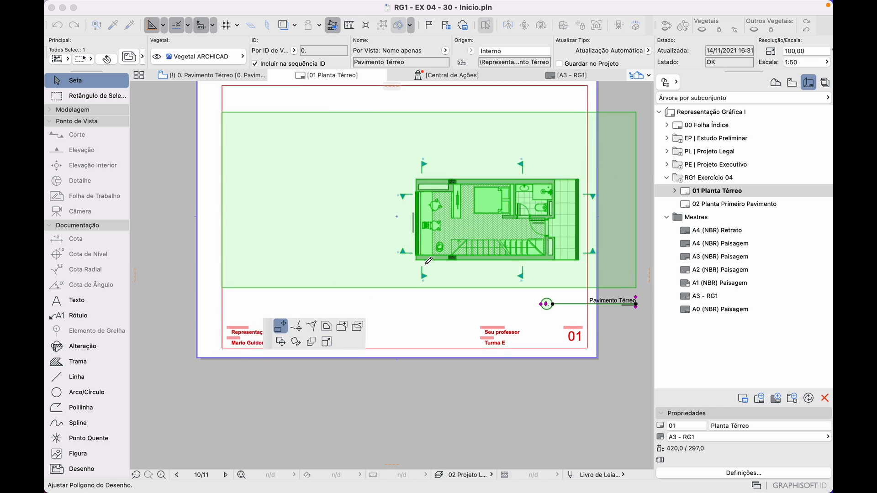
pyautogui.scroll(10, 418, 259)
pyautogui.scroll(2, 381, 232)
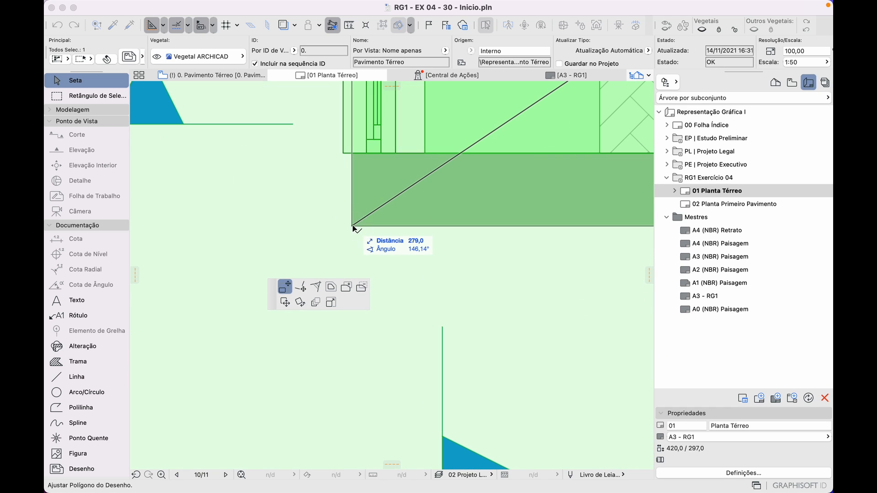
pyautogui.click(353, 227)
pyautogui.scroll(-12, 358, 229)
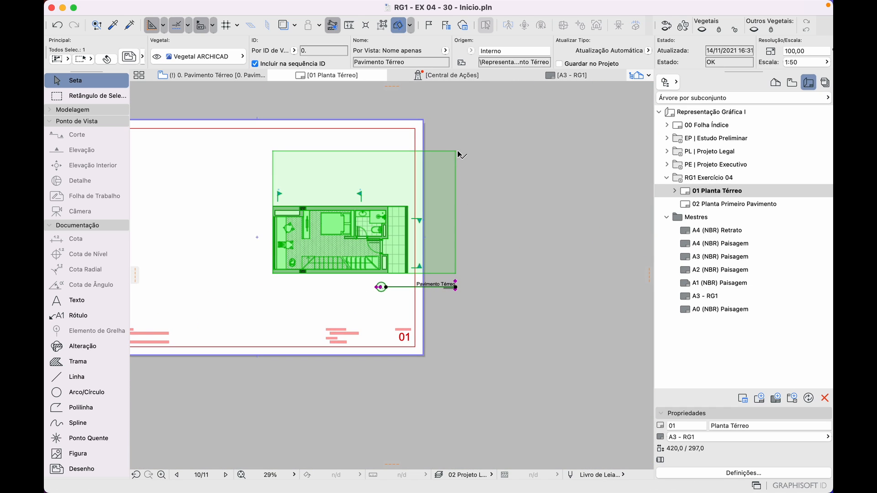
pyautogui.click(458, 153)
pyautogui.scroll(10, 452, 164)
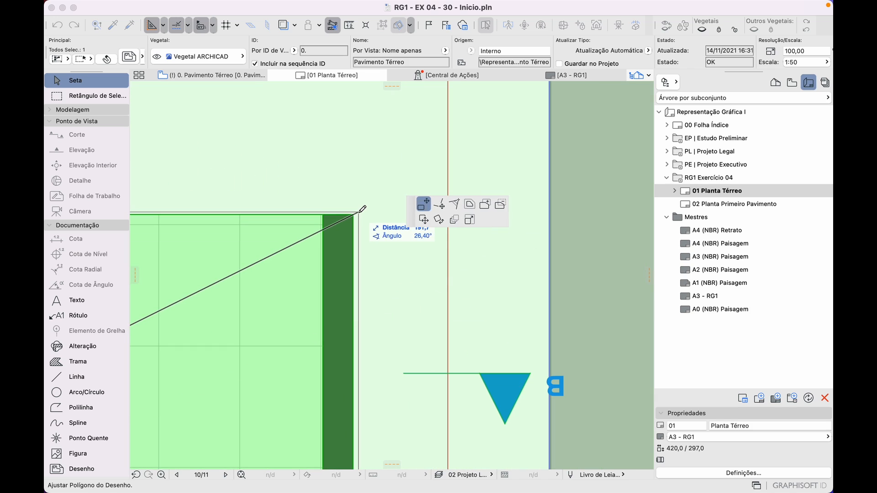
pyautogui.click(358, 212)
pyautogui.scroll(-8, 496, 213)
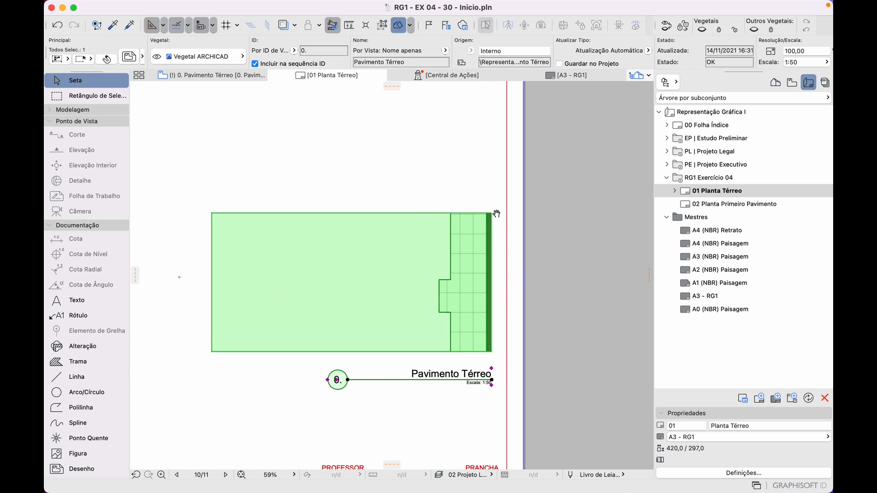
# Offset the drawing's crop boundary outward by 25
pyautogui.click(496, 213)
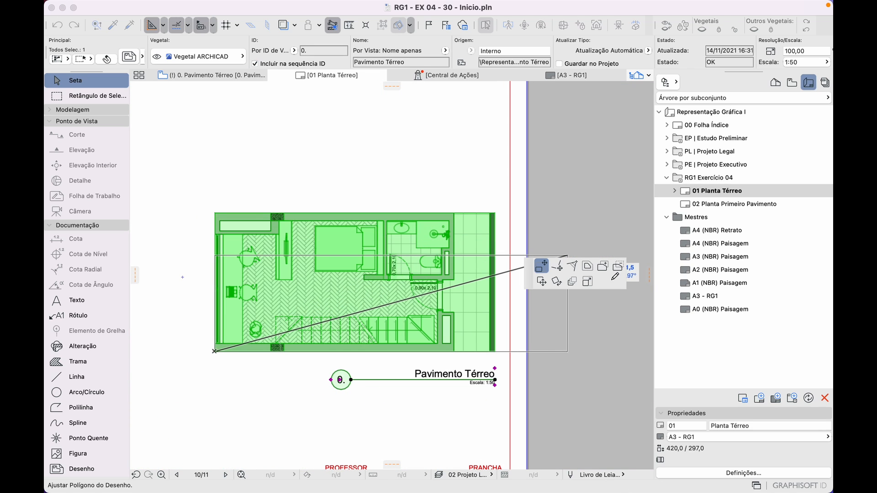
pyautogui.click(588, 269)
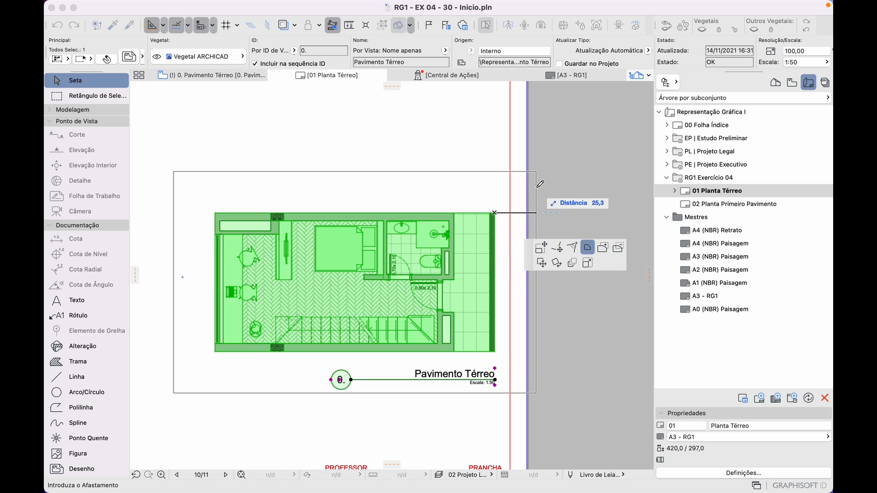
pyautogui.write('25')
pyautogui.press('Return')
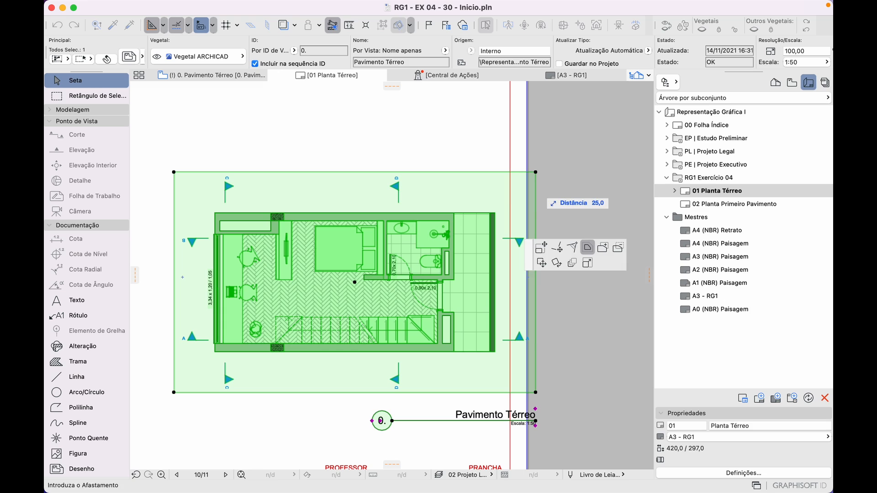
pyautogui.scroll(-4, 306, 346)
pyautogui.moveTo(306, 346); pyautogui.dragTo(392, 313, button='middle')
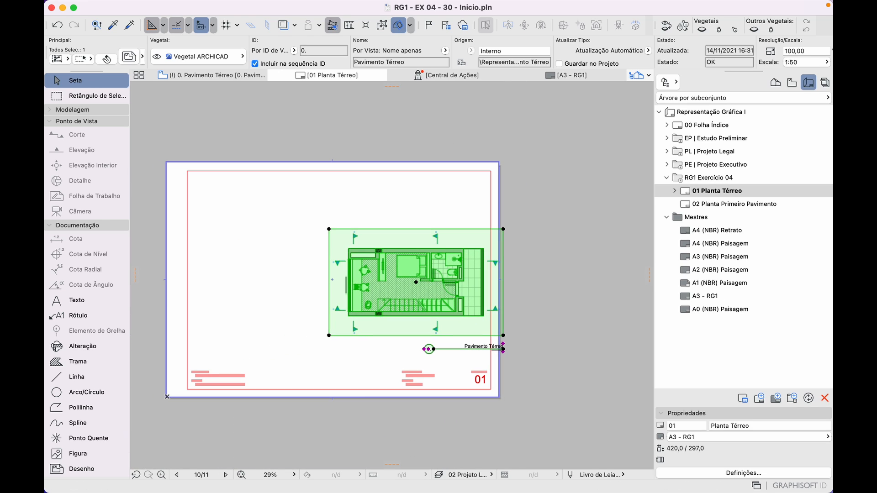
pyautogui.press('super+d')
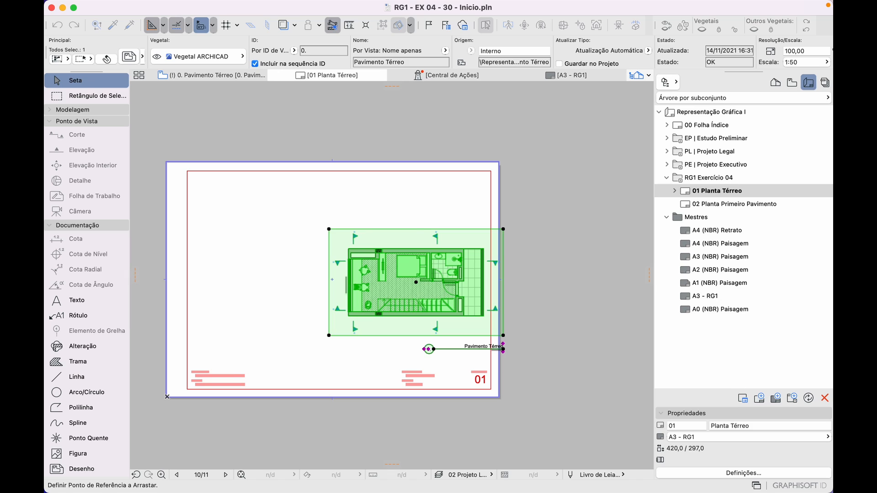
# Move the drawing up and place a horizontal guide just above the title block
pyautogui.click(416, 228)
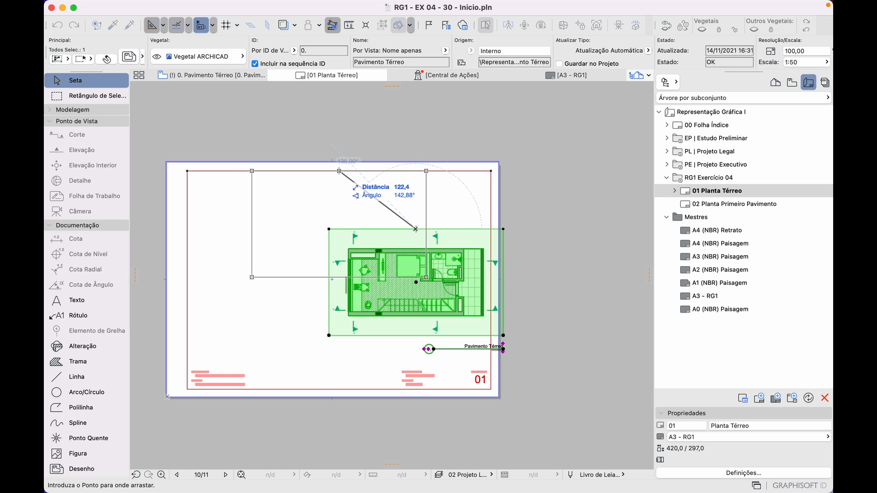
pyautogui.click(339, 171)
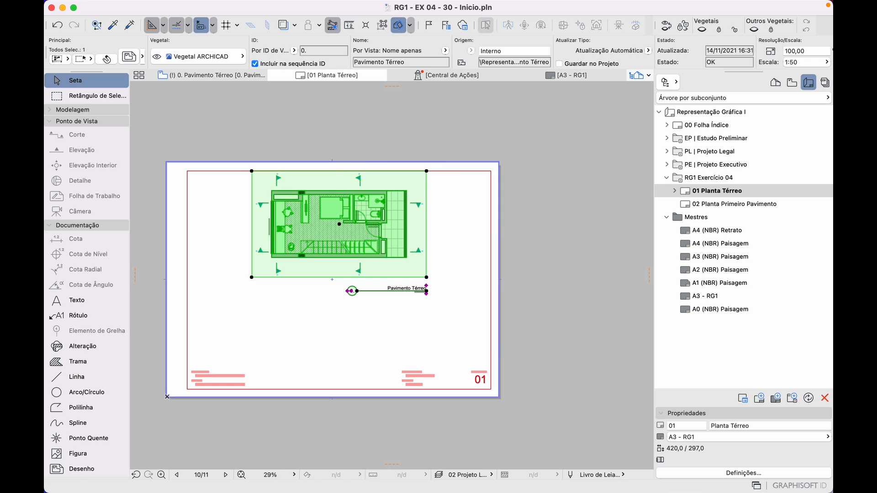
pyautogui.scroll(5, 270, 381)
pyautogui.moveTo(270, 381); pyautogui.dragTo(344, 436, button='middle')
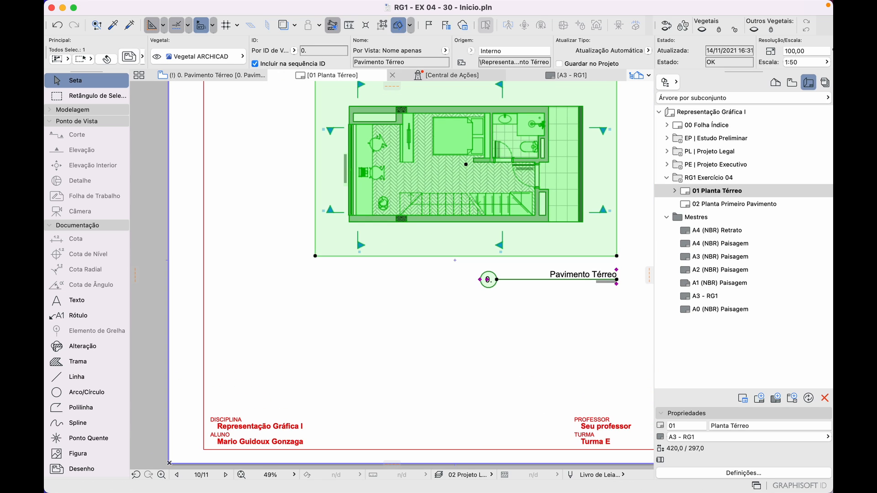
pyautogui.moveTo(391, 86); pyautogui.dragTo(391, 150)
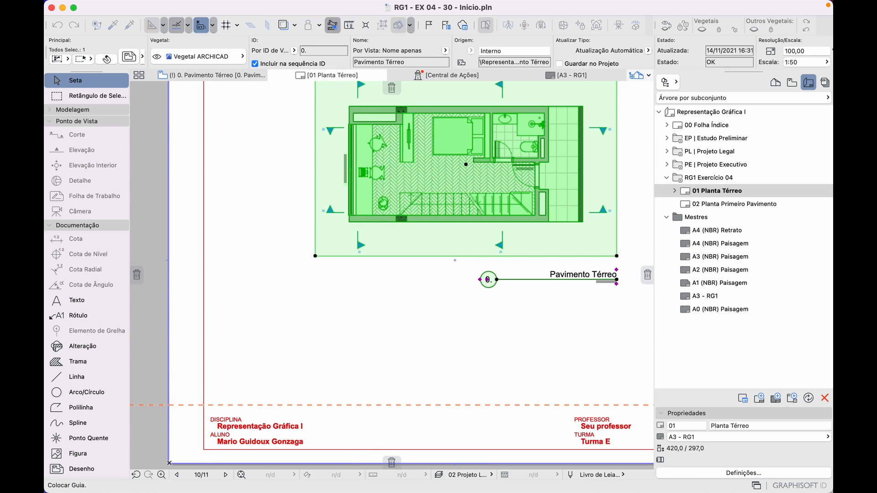
pyautogui.moveTo(391, 416); pyautogui.dragTo(391, 422)
pyautogui.moveTo(391, 416); pyautogui.dragTo(391, 417)
# Centre the drawing horizontally on the A3 sheet, resting above the guide, then deselect it
pyautogui.click(315, 256)
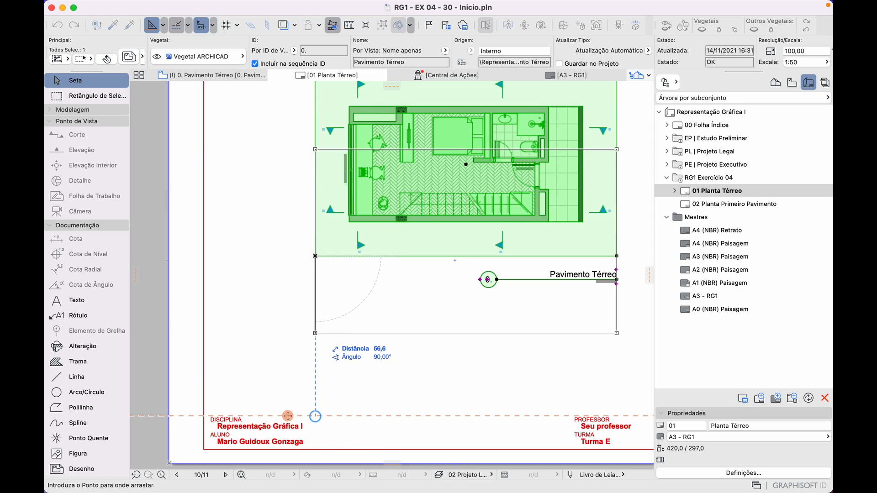
pyautogui.click(315, 336)
pyautogui.scroll(-3, 314, 336)
pyautogui.scroll(-2, 315, 337)
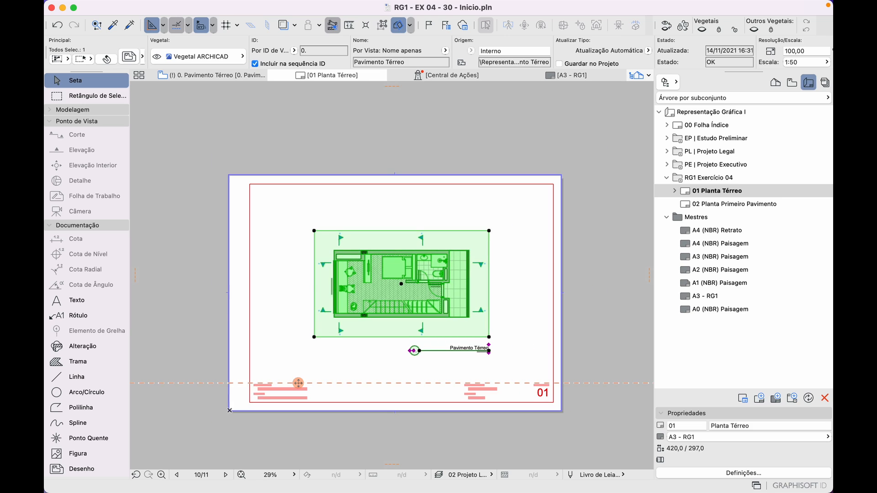
pyautogui.press('Escape')
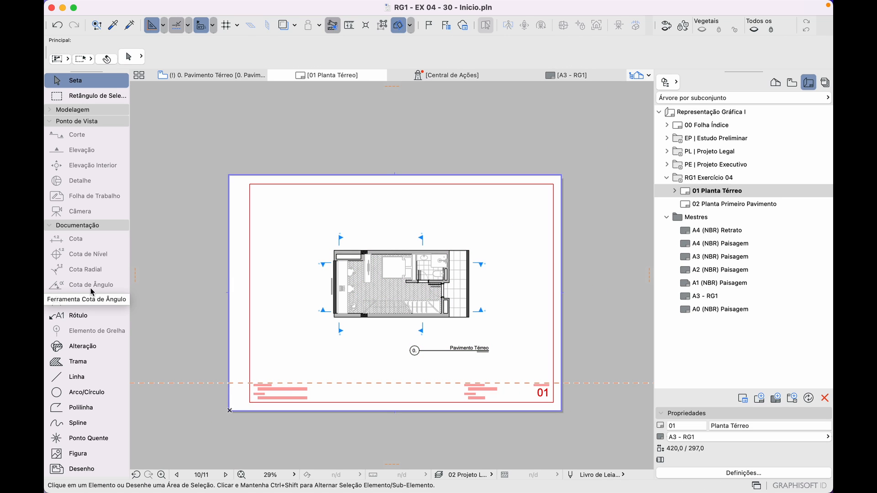
pyautogui.scroll(3, 497, 369)
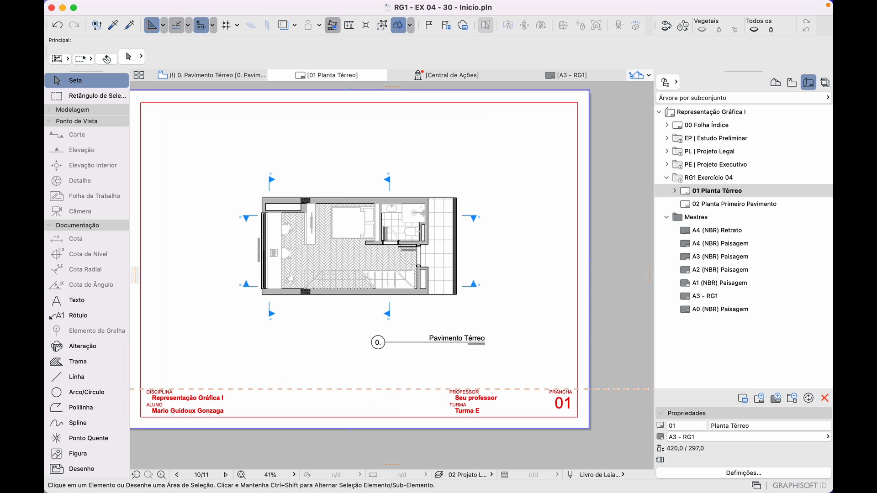
# Change the Pavimento Térreo drawing's title font from Arial Black to Arial
pyautogui.click(432, 244)
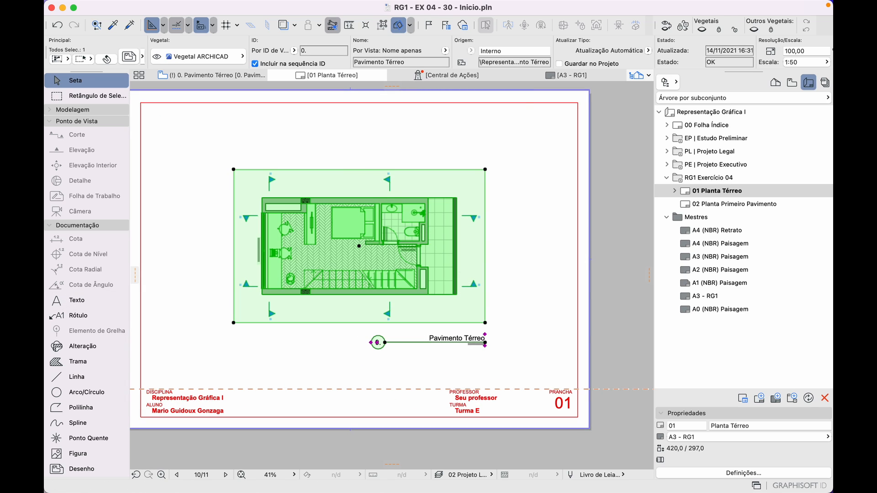
pyautogui.doubleClick(375, 175)
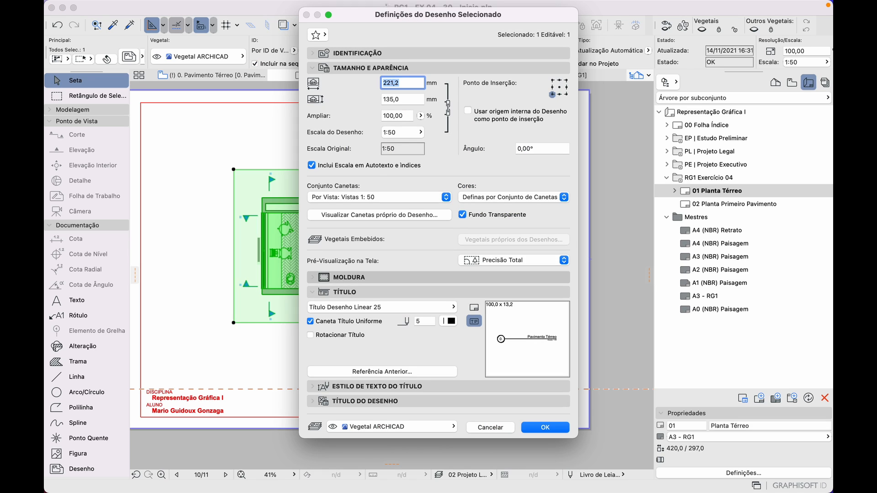
pyautogui.click(382, 308)
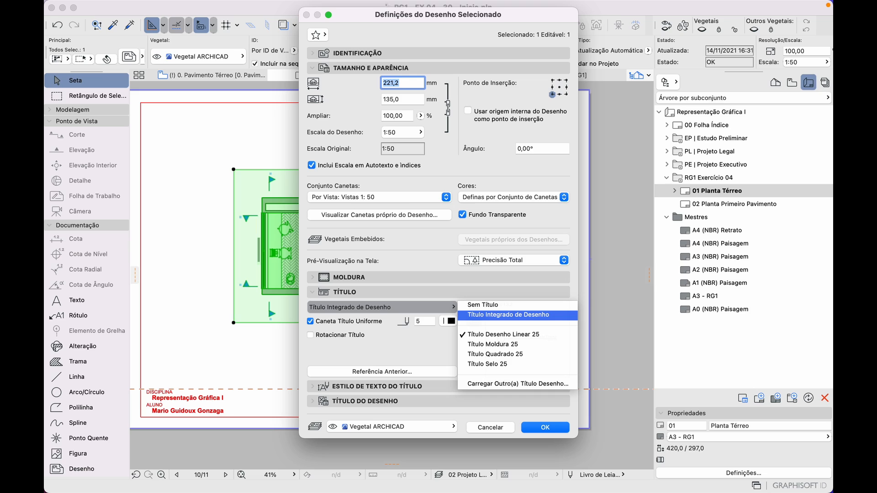
pyautogui.press('Return')
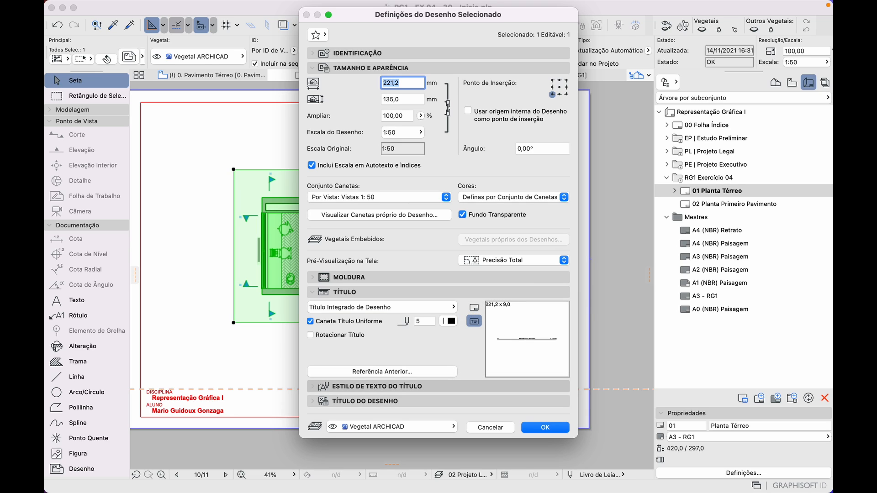
pyautogui.click(313, 387)
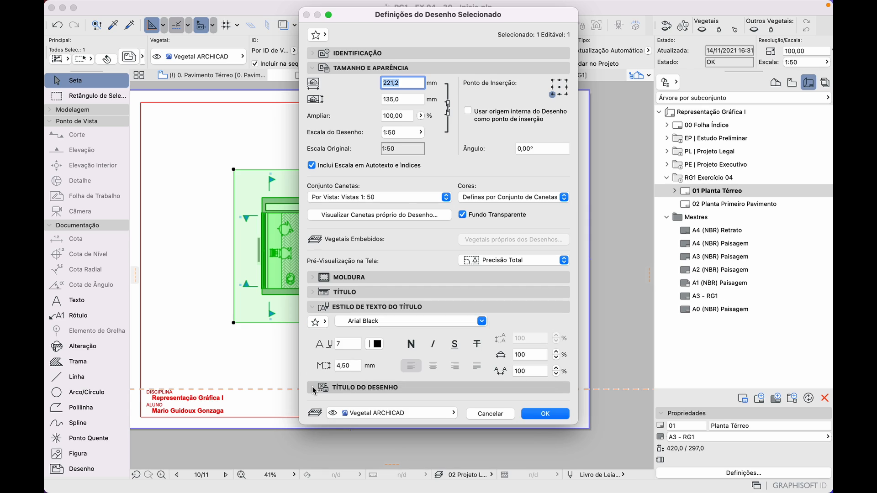
pyautogui.click(386, 321)
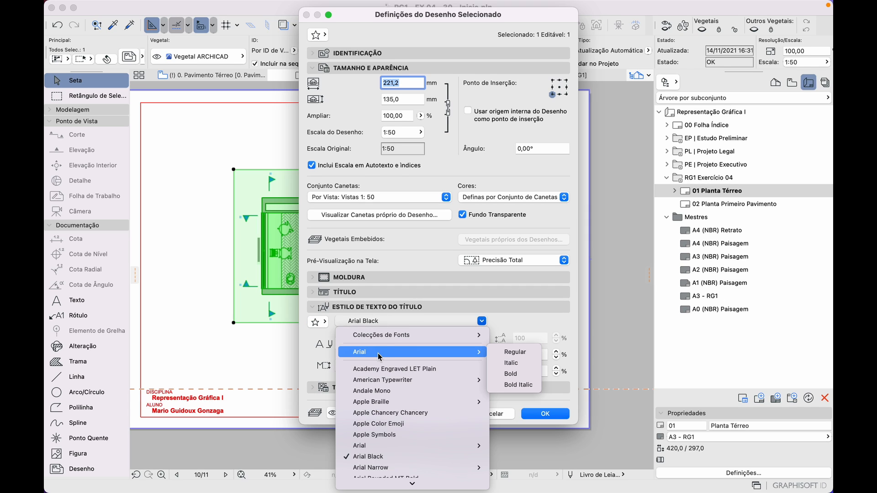
pyautogui.click(386, 351)
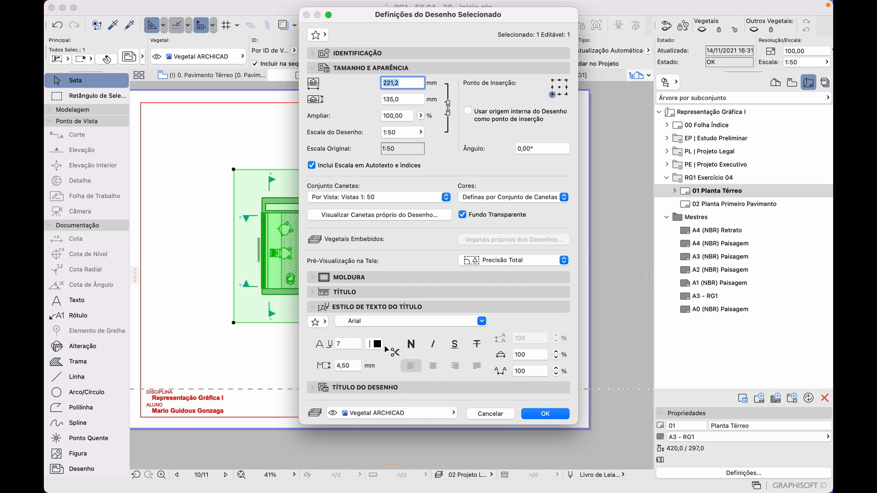
# Turn off Mostrar ID do Desenho so the title shows only Pavimento Térreo and 1:50
pyautogui.click(309, 389)
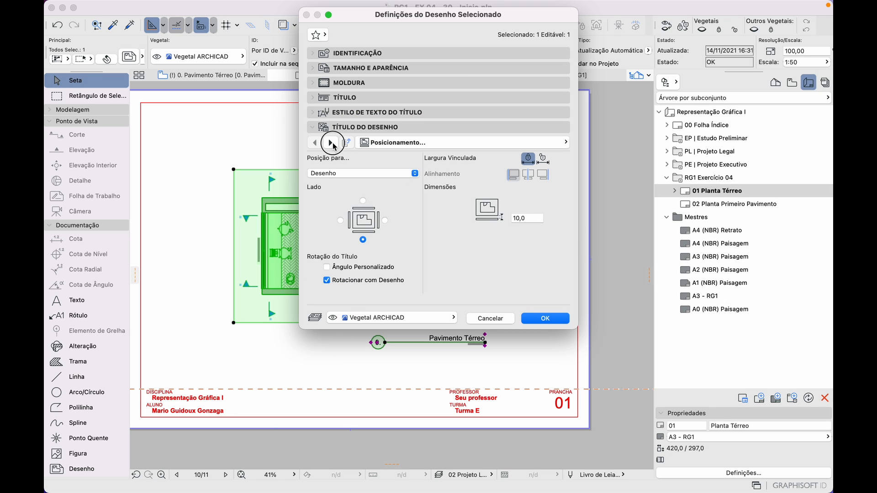
pyautogui.click(333, 143)
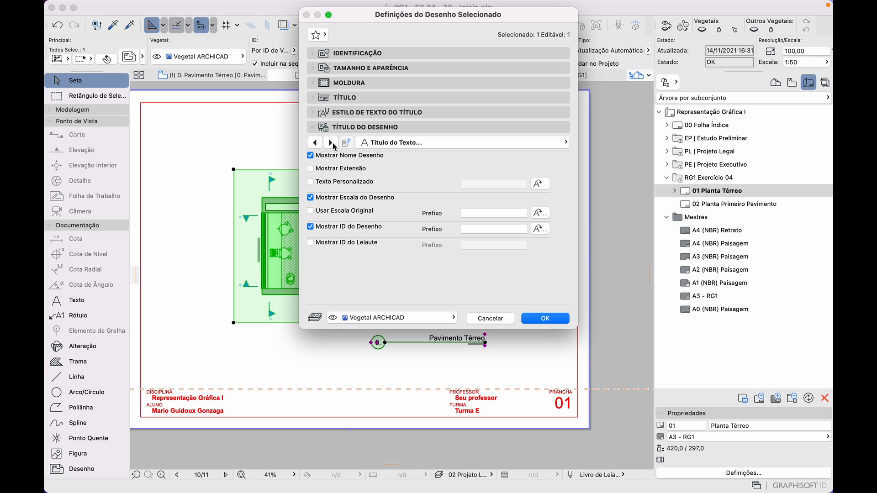
pyautogui.click(341, 227)
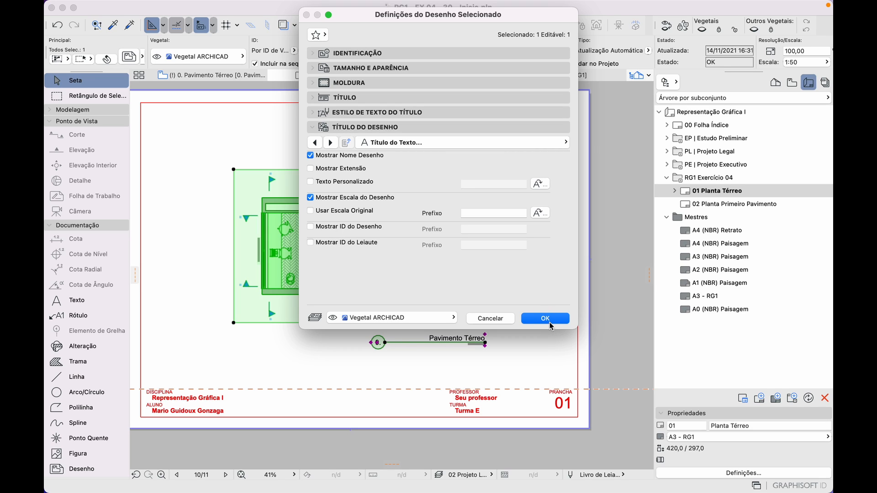
pyautogui.click(546, 319)
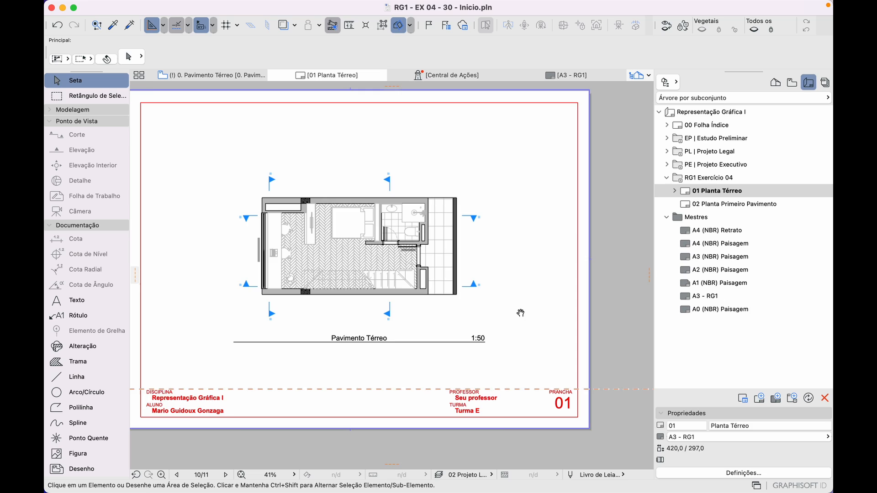
# Select the floor-plan drawing with its title and copy it
pyautogui.moveTo(521, 313); pyautogui.dragTo(562, 328, button='middle')
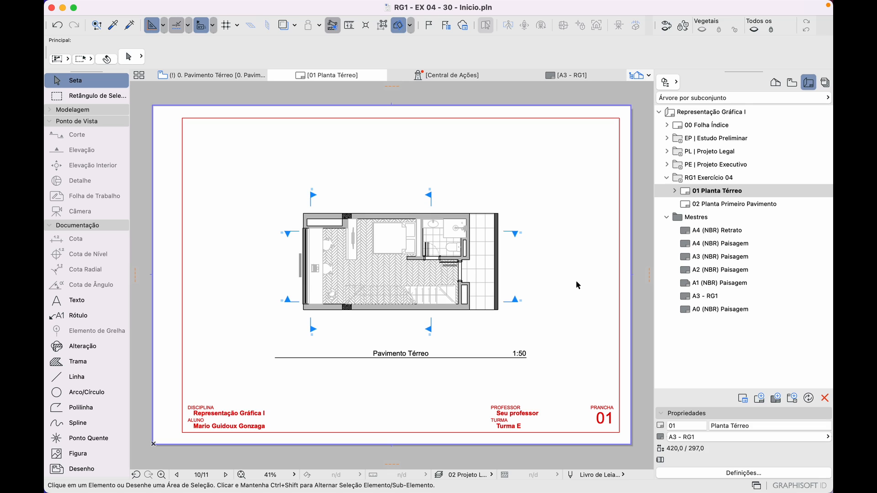
pyautogui.moveTo(575, 280)
pyautogui.mouseDown()
pyautogui.moveTo(583, 297)
pyautogui.moveTo(499, 325)
pyautogui.mouseUp()
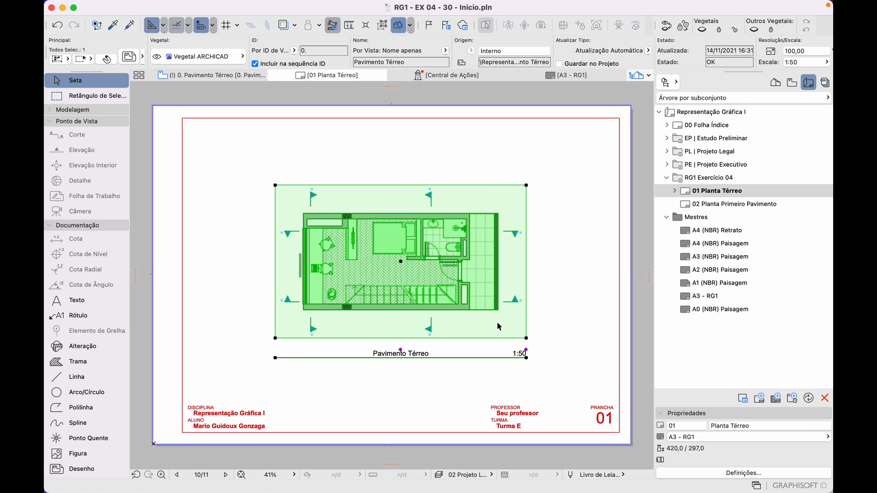
pyautogui.click(171, 6)
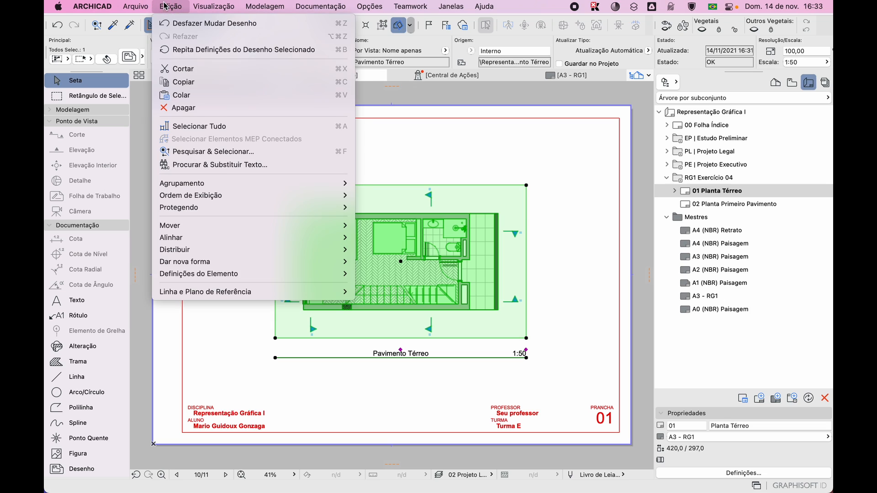
pyautogui.click(228, 83)
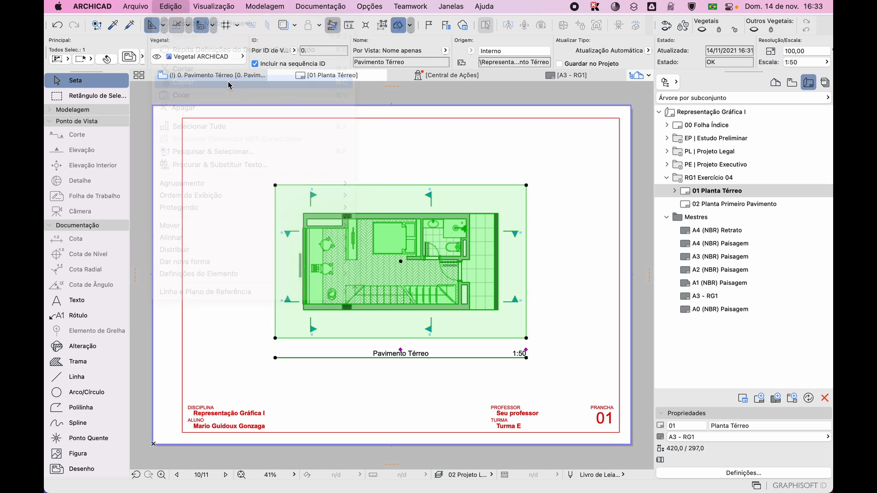
# Paste the drawing in place on layout 02 Planta Primeiro Pavimento
pyautogui.doubleClick(707, 204)
pyautogui.click(170, 5)
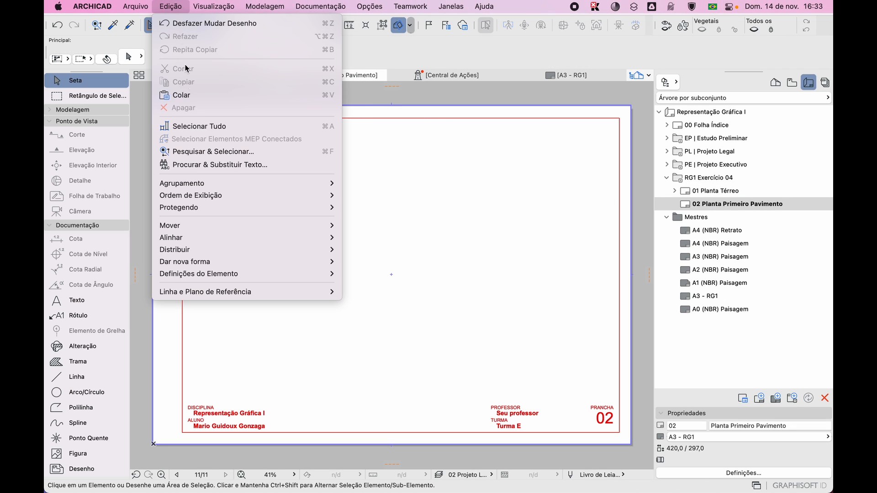
pyautogui.click(196, 92)
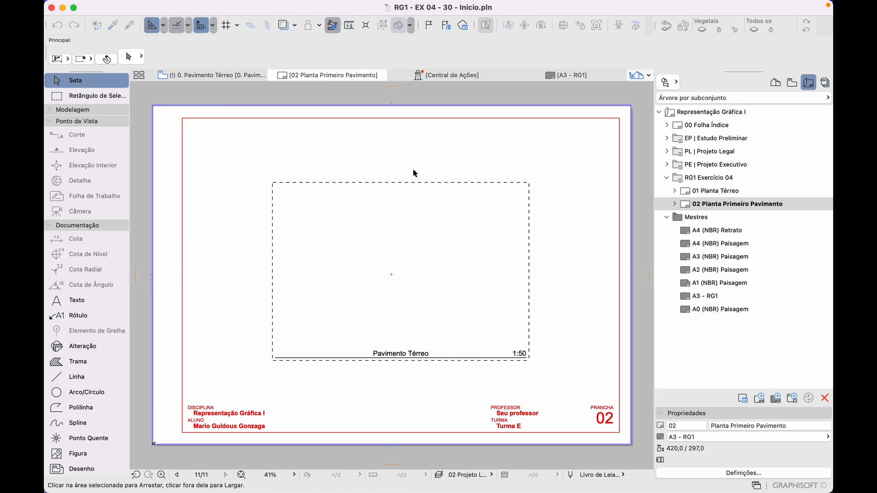
pyautogui.click(429, 161)
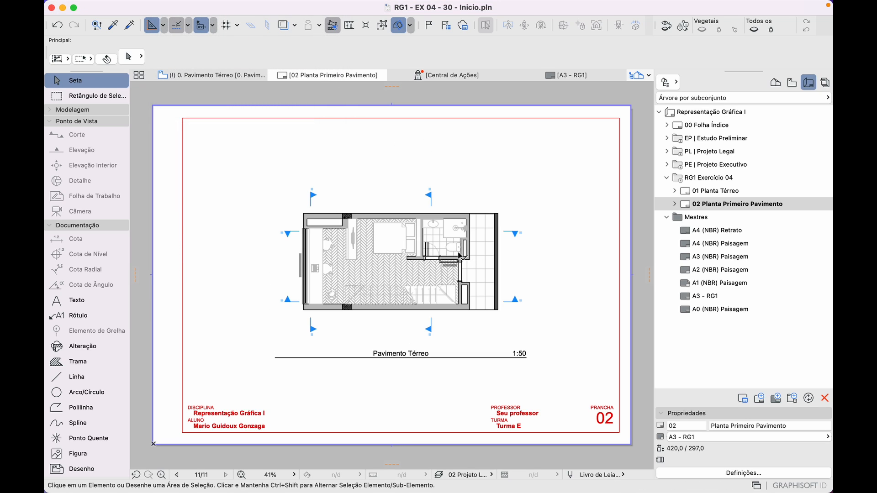
pyautogui.click(460, 261)
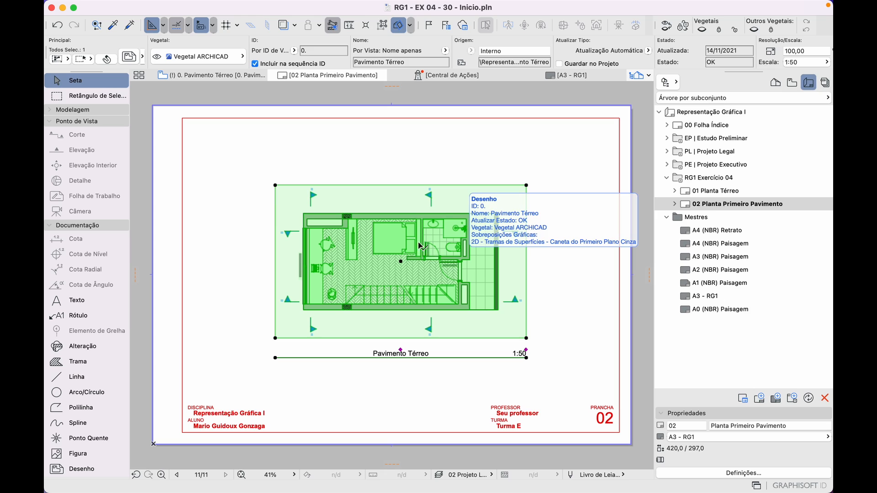
# Relink the pasted drawing to RG1 - Documentação > Plantas > 1. Primeiro Pavimento
pyautogui.rightClick(381, 237)
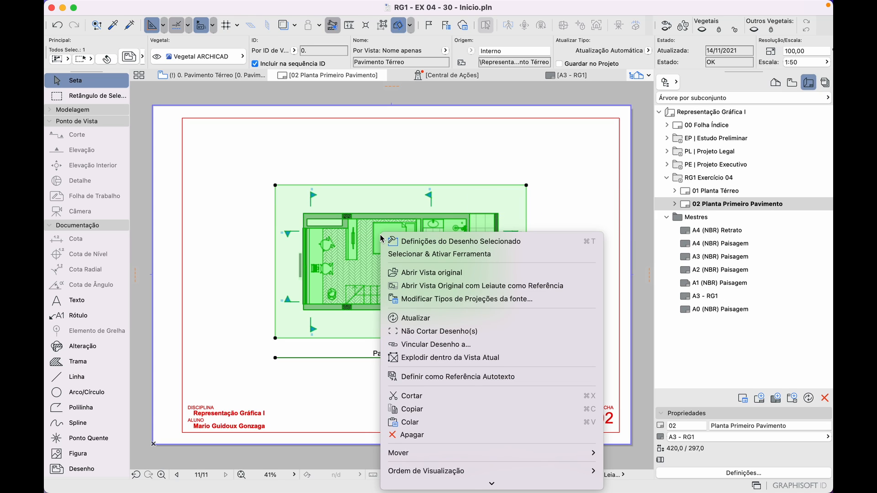
pyautogui.click(460, 349)
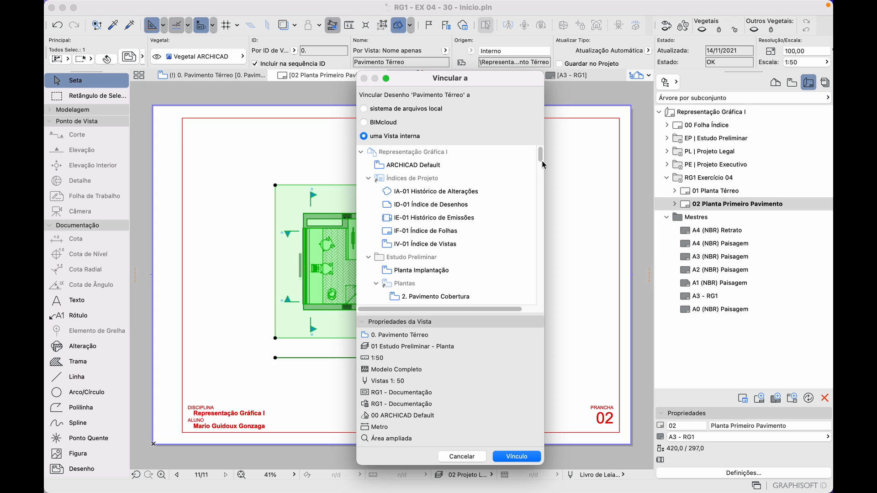
pyautogui.moveTo(542, 163); pyautogui.dragTo(543, 280)
pyautogui.click(456, 232)
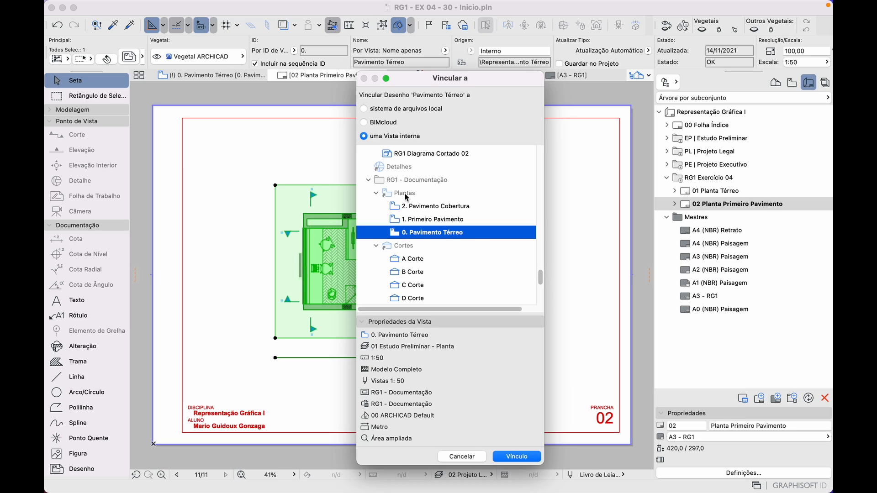
pyautogui.click(432, 220)
pyautogui.click(528, 454)
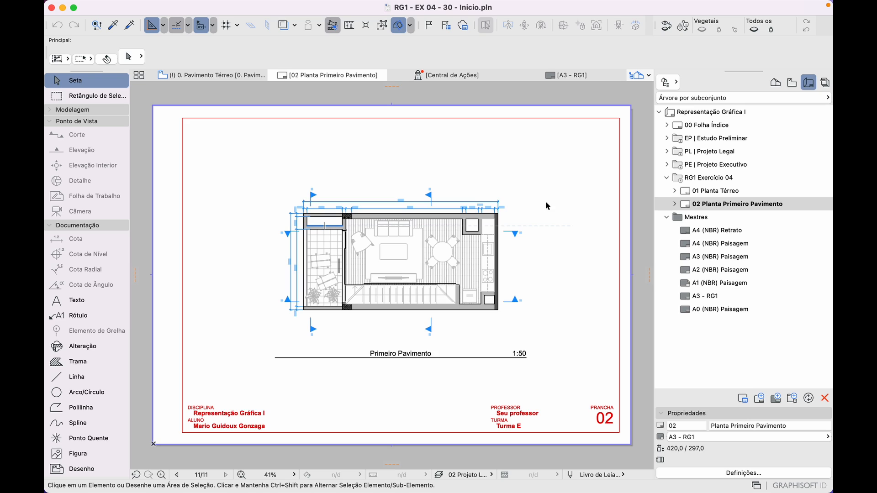
pyautogui.click(748, 204)
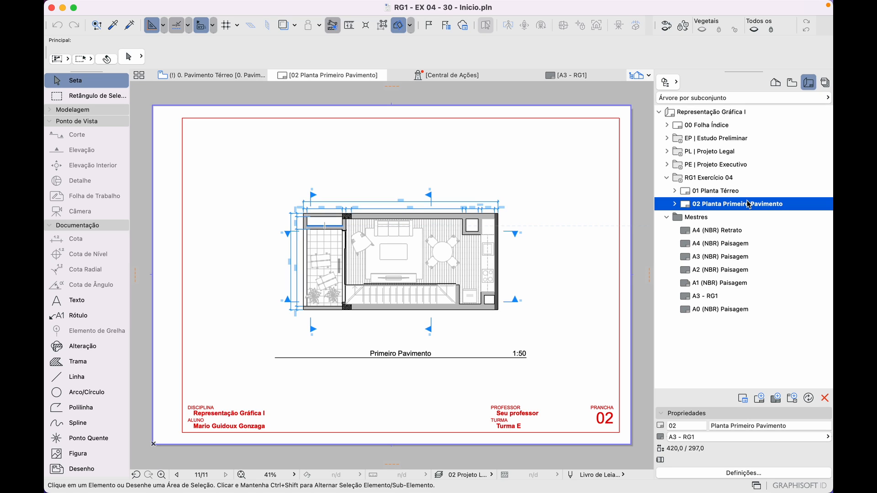
# Add a new layout named Diagrama Explodido using the A3 - RG1 master
pyautogui.click(760, 399)
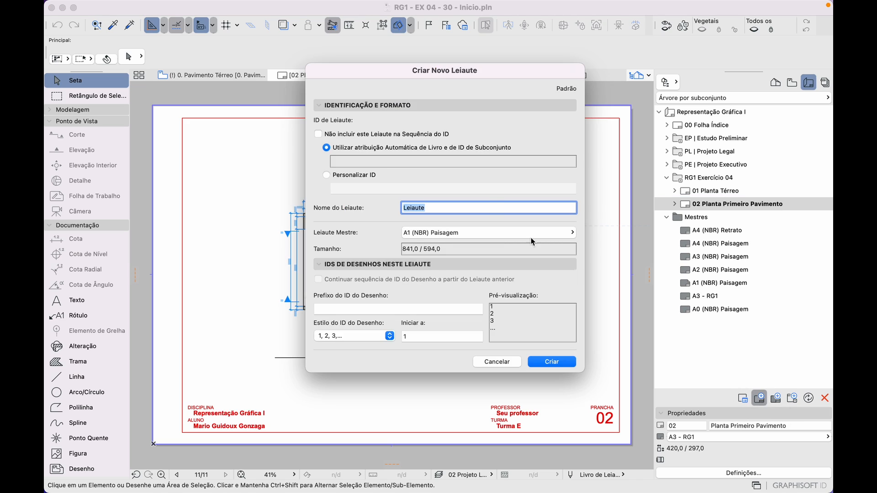
pyautogui.write('Diagrama Explodido')
pyautogui.click(522, 232)
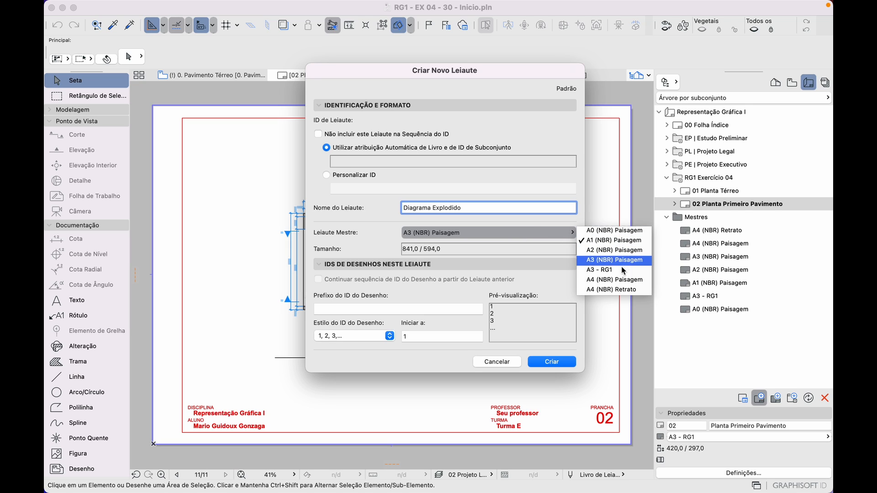
pyautogui.click(594, 274)
pyautogui.click(552, 362)
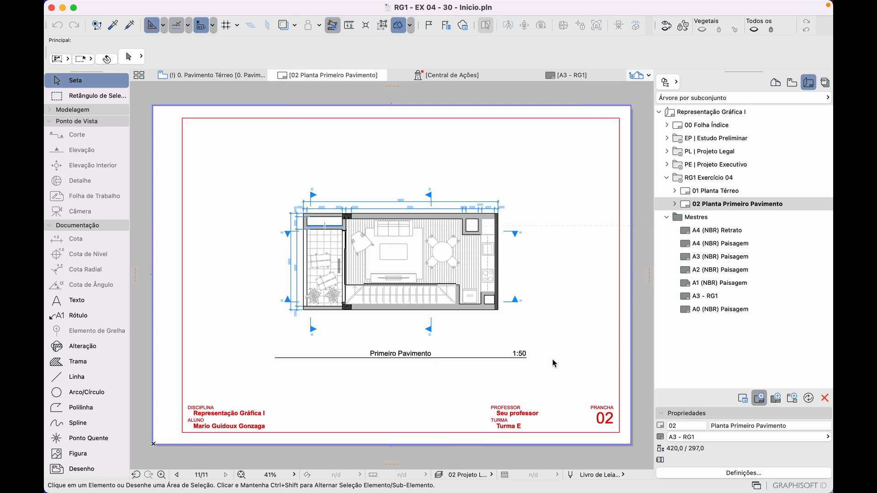
# In the View Map, collapse Plantas and select RG1 Diagrama Cortado 01 under Documentos 3D
pyautogui.scroll(3, 298, 383)
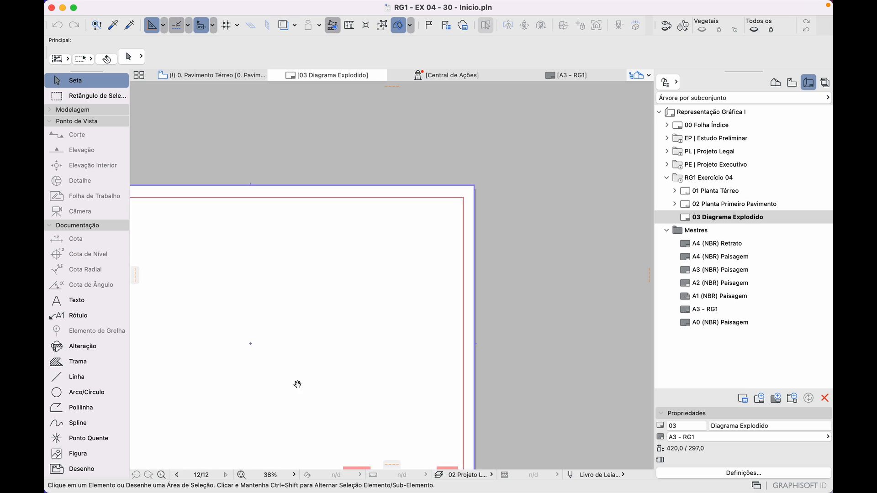
pyautogui.moveTo(298, 383); pyautogui.dragTo(441, 311, button='middle')
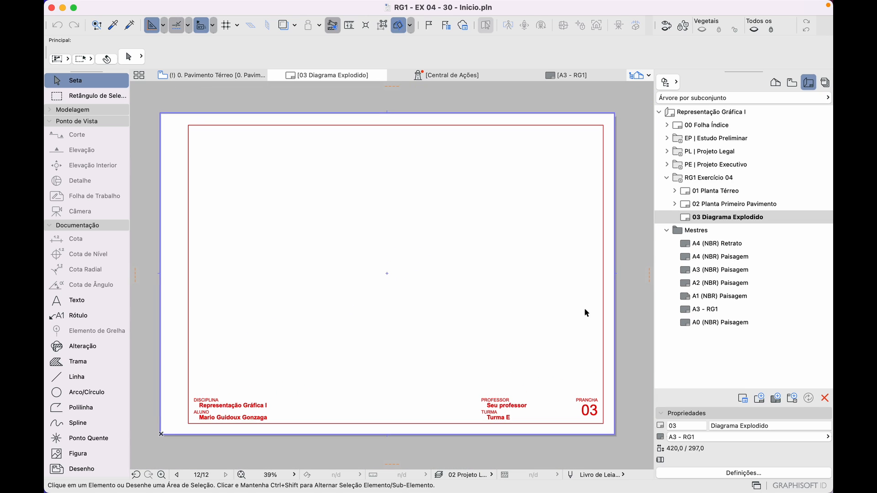
pyautogui.click(793, 83)
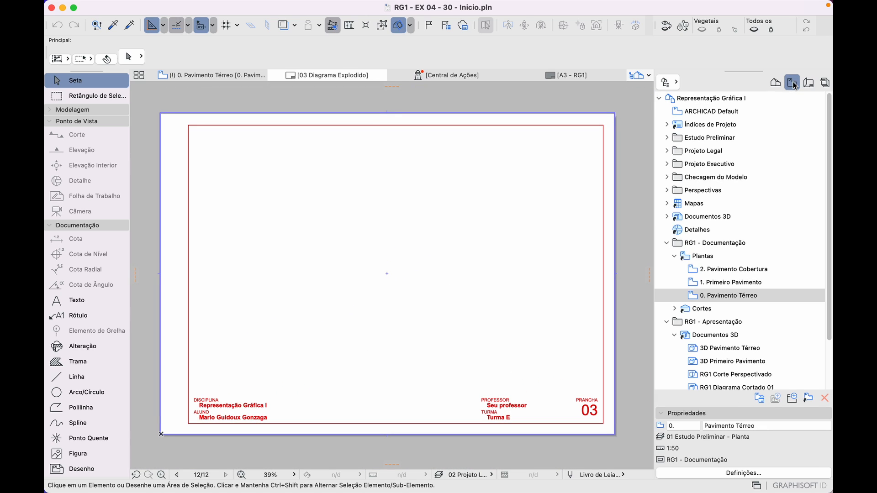
pyautogui.click(676, 257)
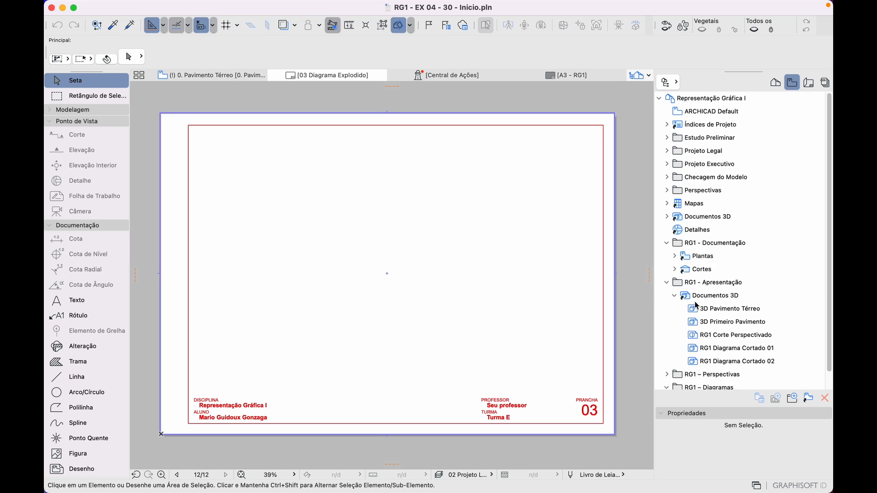
pyautogui.scroll(-2, 753, 320)
pyautogui.click(744, 337)
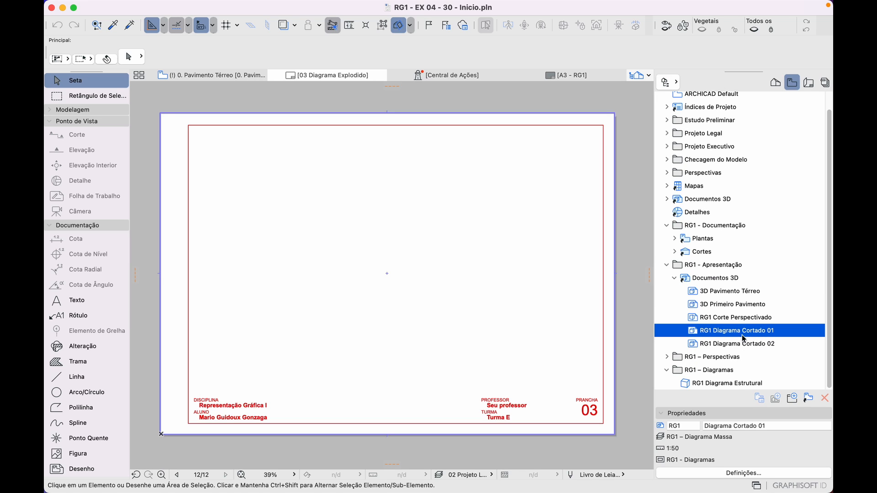
# Place the RG1 Diagrama Cortado 01 view on the layout and stretch its bottom-left and top-right boundary corners outward
pyautogui.moveTo(771, 332); pyautogui.dragTo(437, 261)
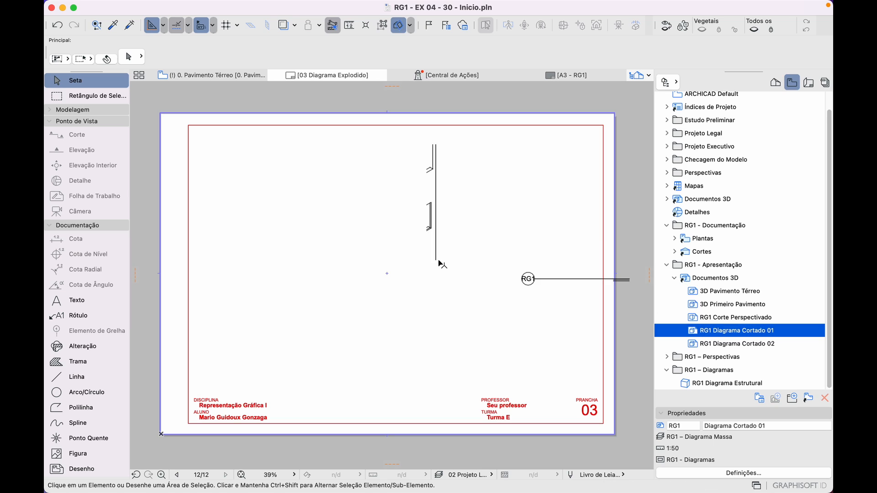
pyautogui.scroll(-3, 418, 236)
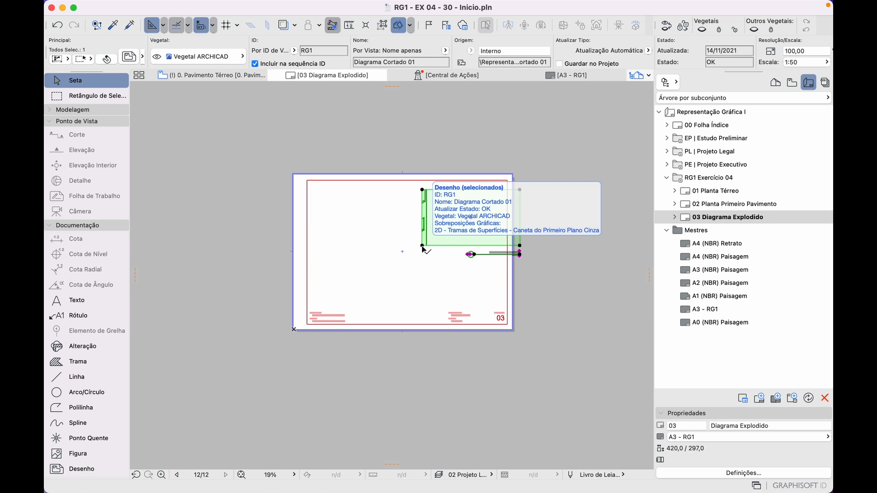
pyautogui.click(423, 246)
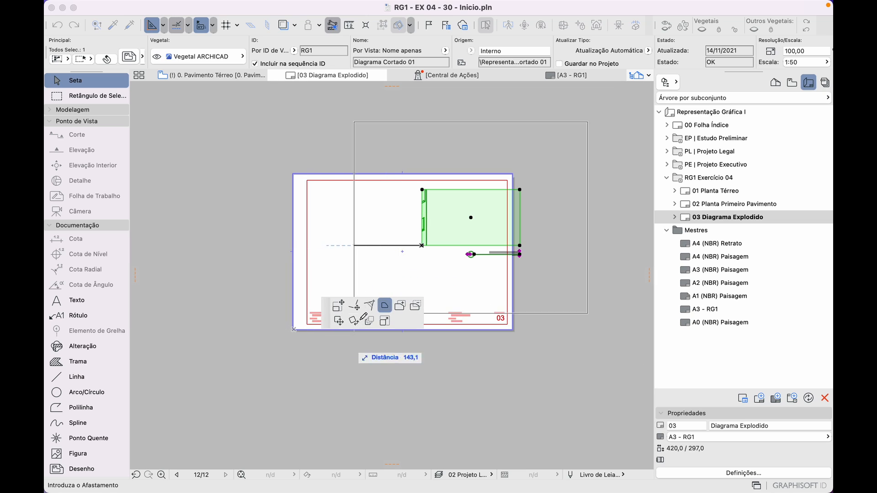
pyautogui.click(339, 305)
pyautogui.click(280, 371)
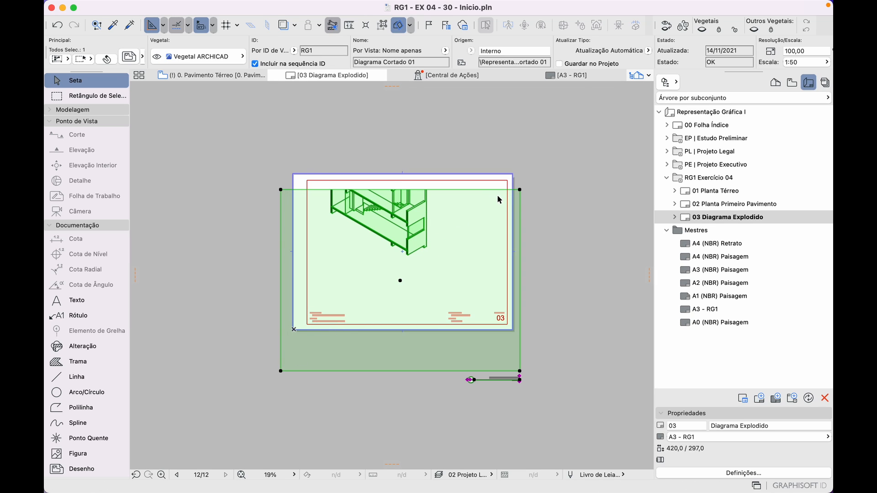
pyautogui.click(520, 189)
pyautogui.click(464, 114)
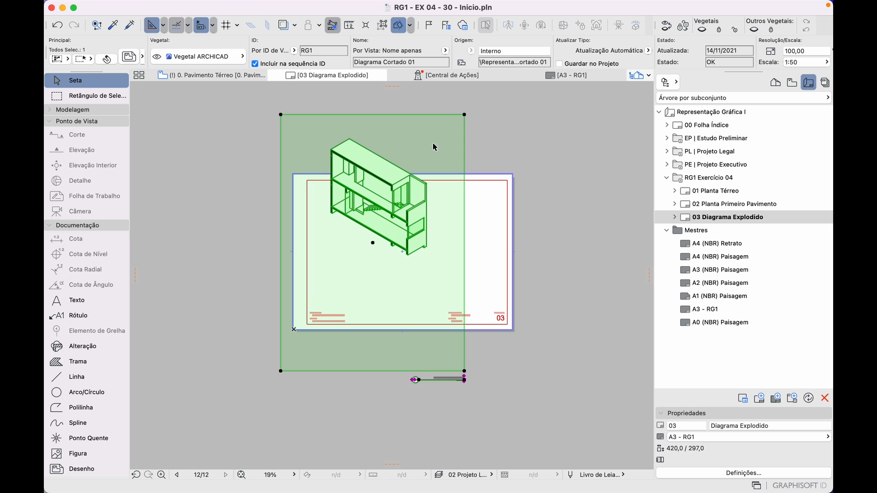
pyautogui.scroll(2, 433, 144)
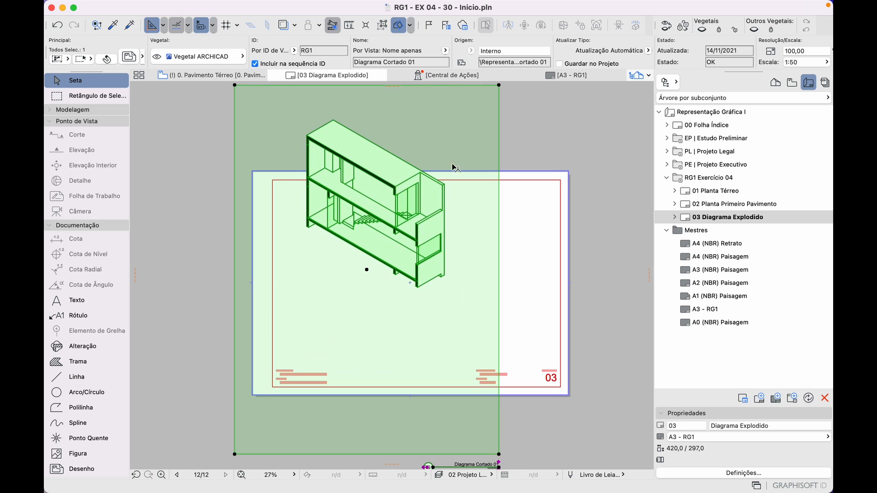
# Move the bottom-right and top-left boundary corners out to the model's edges
pyautogui.click(499, 455)
pyautogui.scroll(4, 427, 268)
pyautogui.scroll(-3, 462, 307)
pyautogui.hscroll(2, 461, 307)
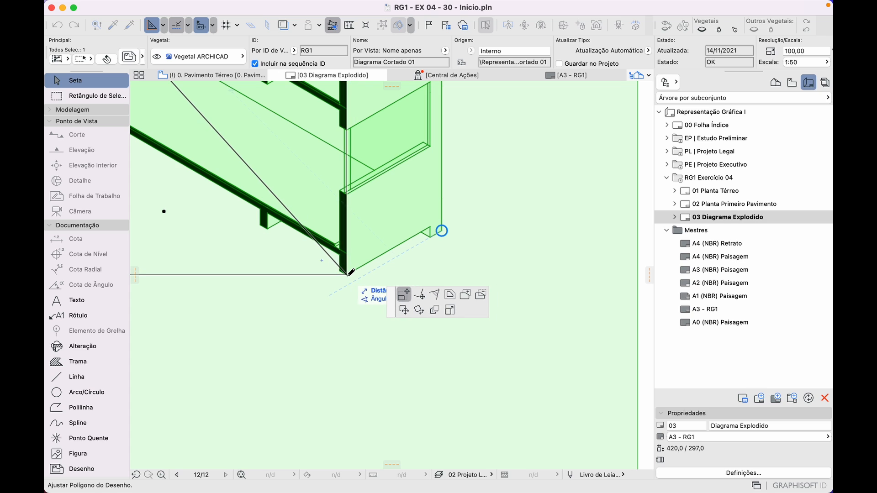
pyautogui.click(442, 274)
pyautogui.scroll(-10, 443, 276)
pyautogui.scroll(4, 443, 276)
pyautogui.hscroll(-4, 443, 276)
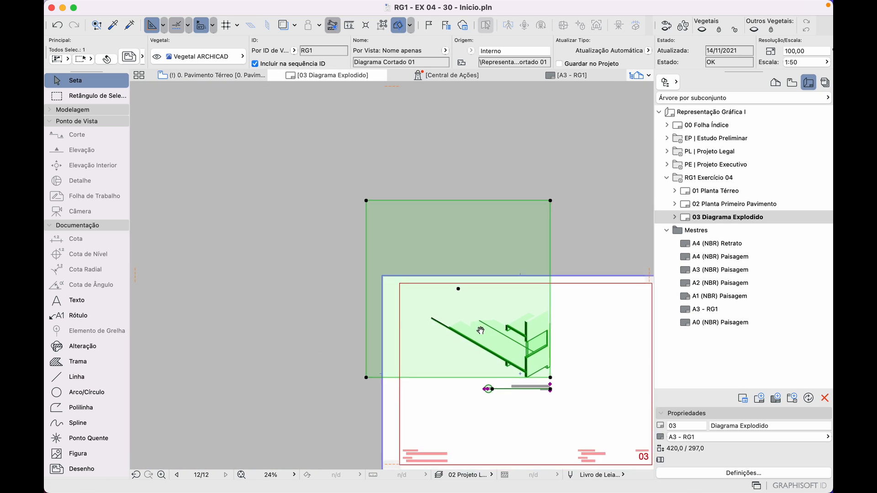
pyautogui.click(368, 203)
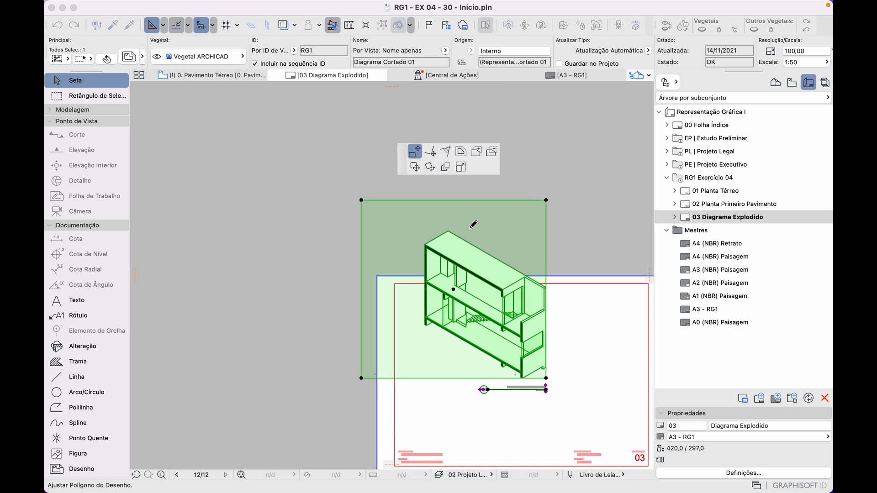
pyautogui.scroll(6, 466, 228)
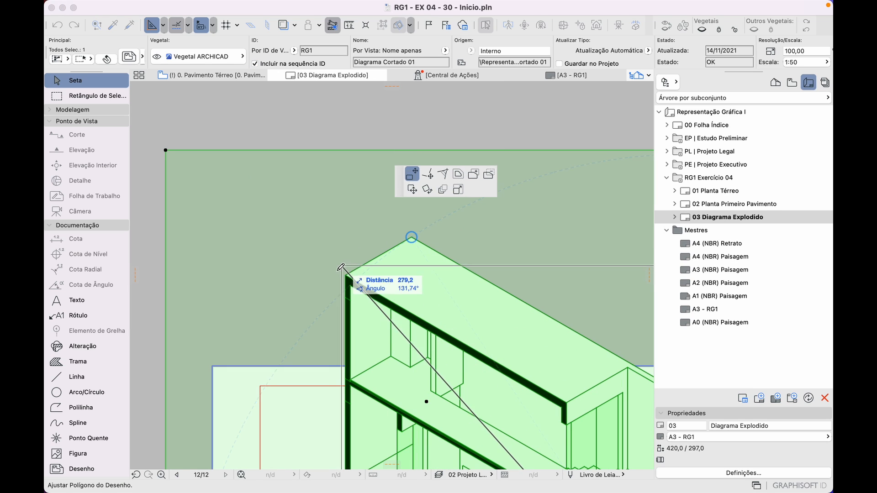
pyautogui.click(351, 235)
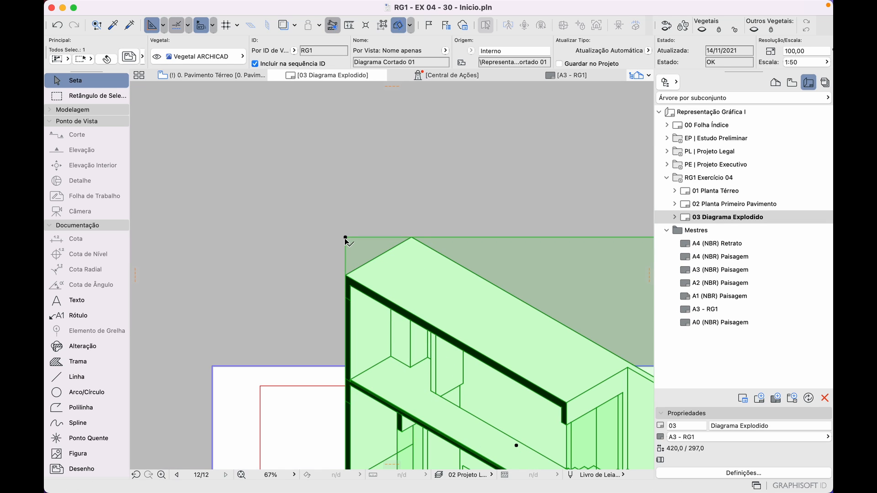
# Offset the boundary edge slightly outward so the whole isometric building shows
pyautogui.click(345, 237)
pyautogui.click(438, 292)
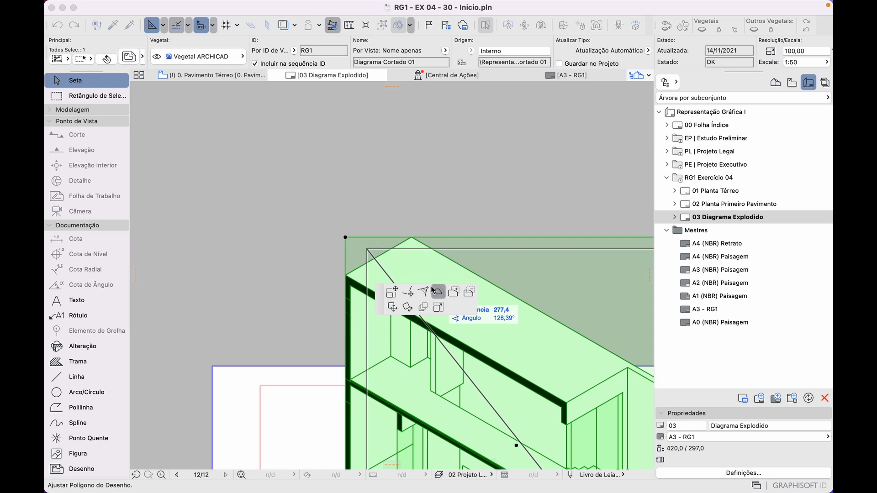
pyautogui.click(348, 226)
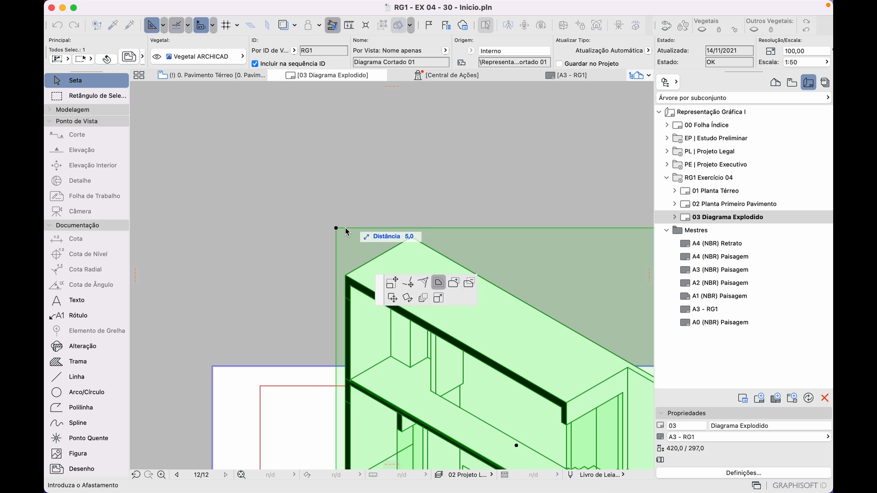
pyautogui.scroll(-5, 347, 226)
pyautogui.scroll(2, 408, 298)
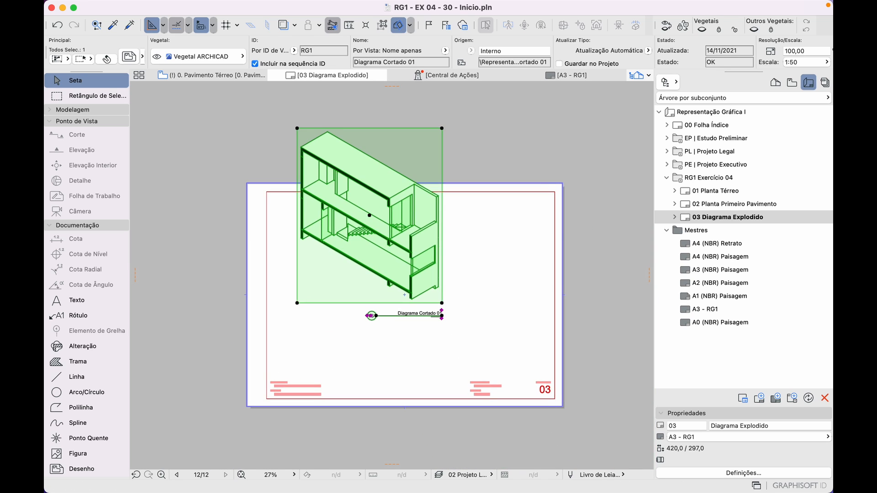
pyautogui.moveTo(409, 299); pyautogui.dragTo(422, 319, button='middle')
pyautogui.scroll(8, 443, 340)
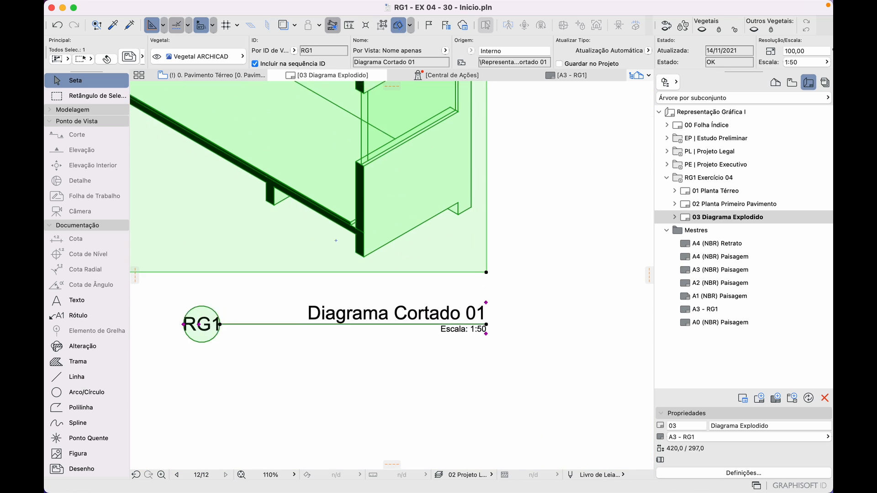
pyautogui.scroll(-4, 489, 313)
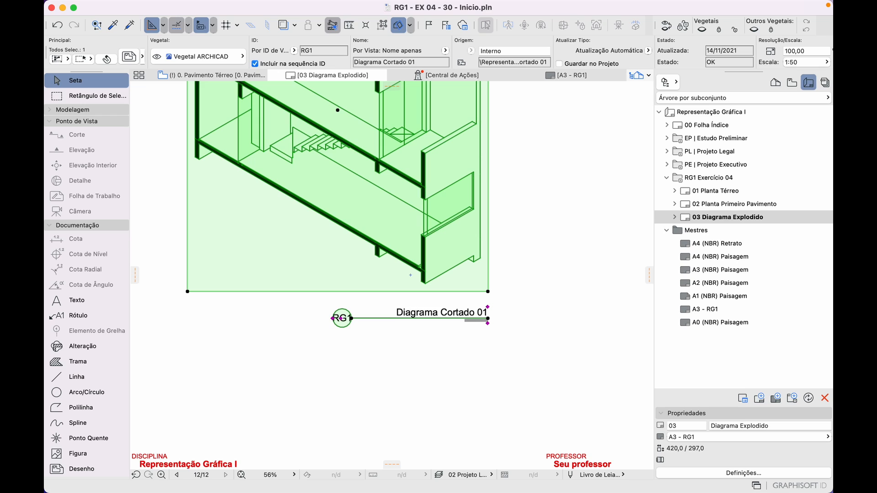
# Set the Diagrama Cortado 01 drawing to a custom 1:75 scale
pyautogui.press('super+t')
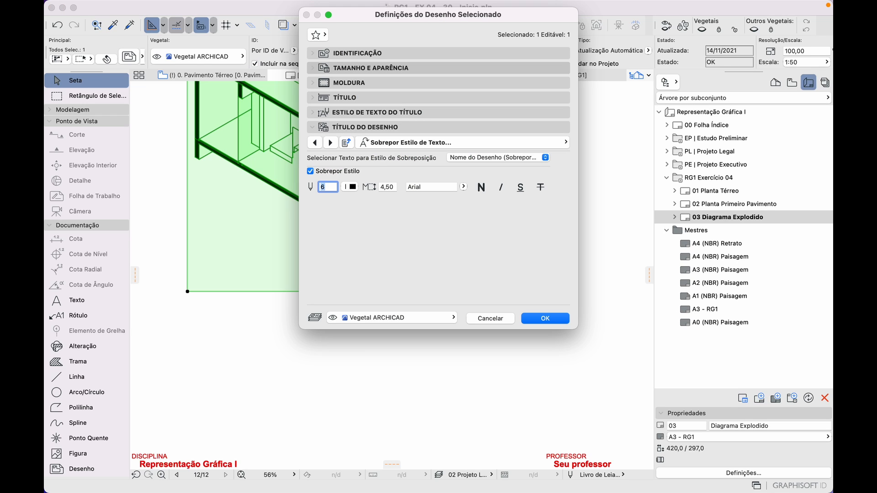
pyautogui.click(371, 68)
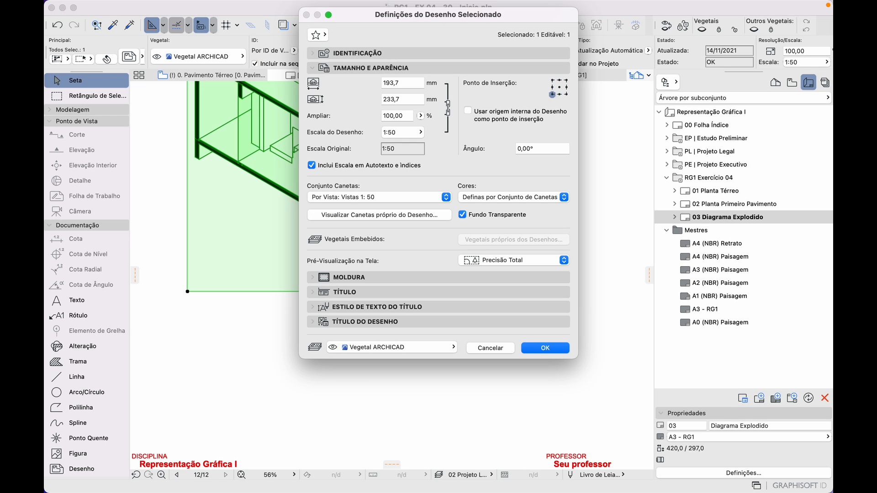
pyautogui.click(402, 132)
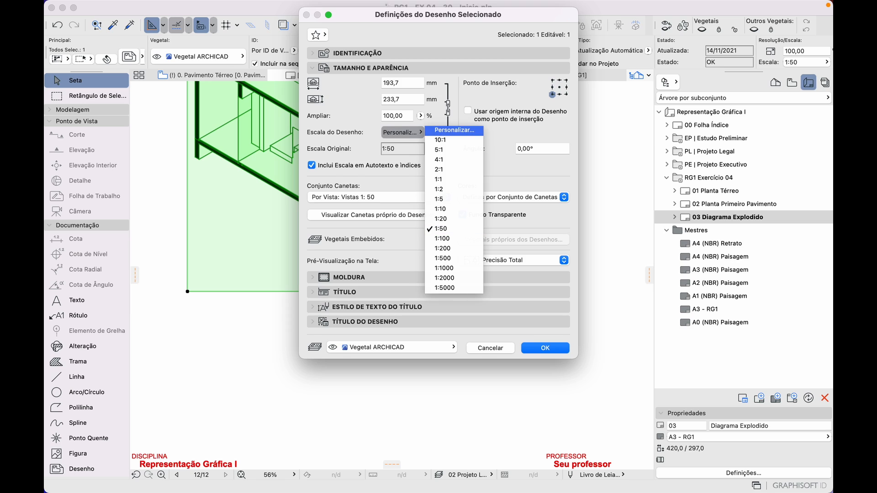
pyautogui.click(454, 131)
pyautogui.write('7')
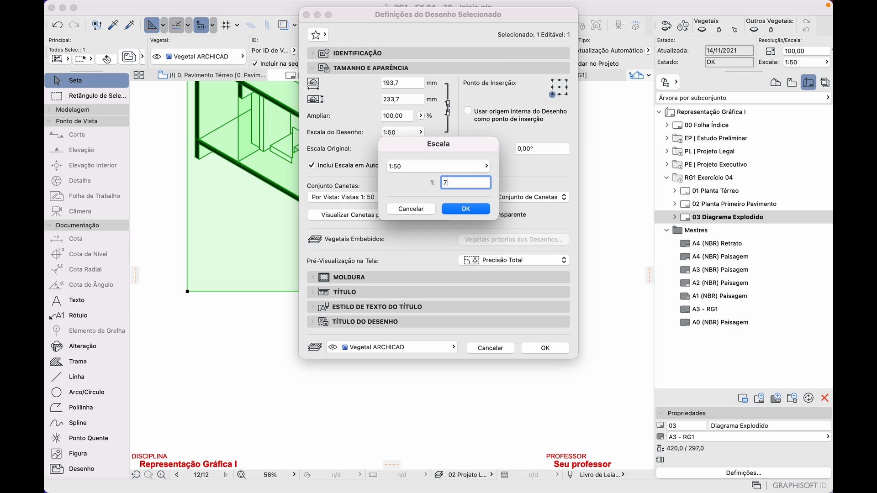
pyautogui.write('5')
pyautogui.click(479, 208)
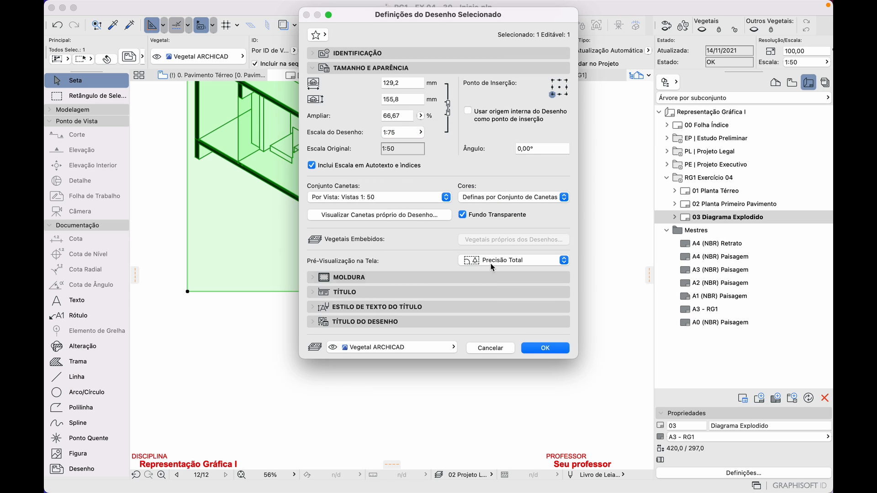
pyautogui.click(539, 347)
pyautogui.scroll(-3, 413, 251)
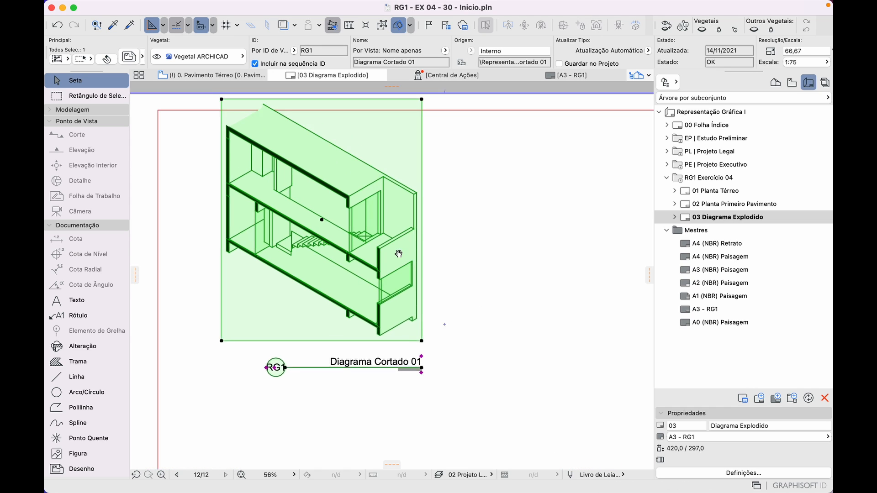
pyautogui.scroll(-2, 413, 251)
pyautogui.scroll(6, 403, 258)
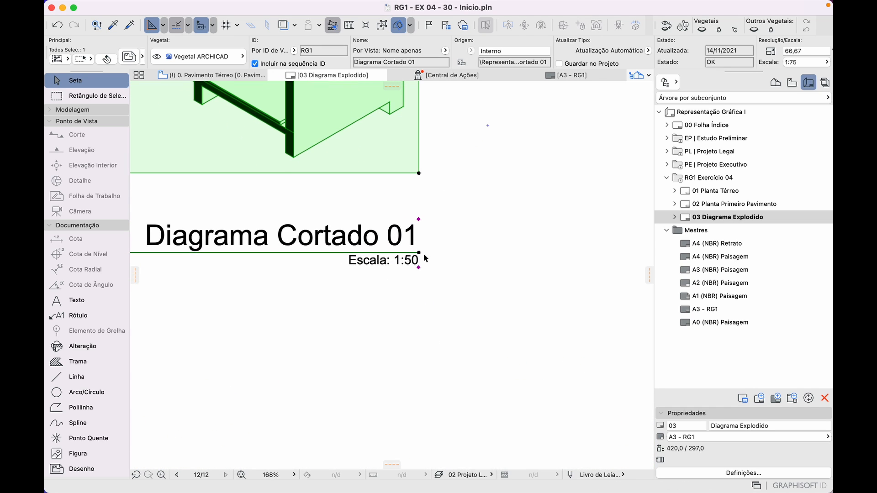
pyautogui.scroll(-6, 403, 259)
# Set the drawing's title to Sem Título to remove it
pyautogui.press('super+t')
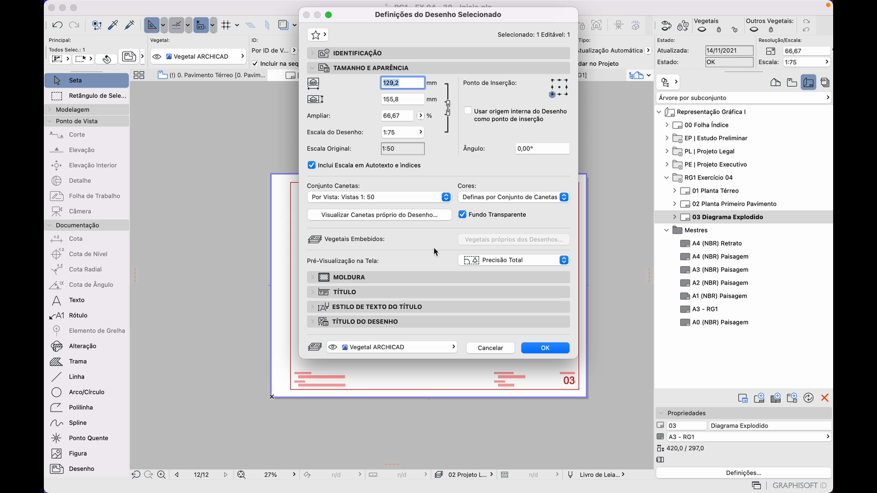
pyautogui.click(311, 292)
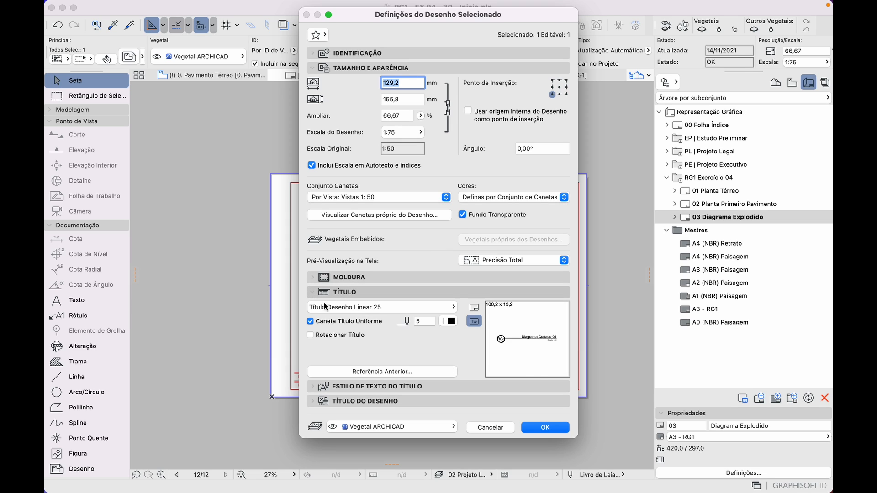
pyautogui.click(364, 308)
pyautogui.click(489, 305)
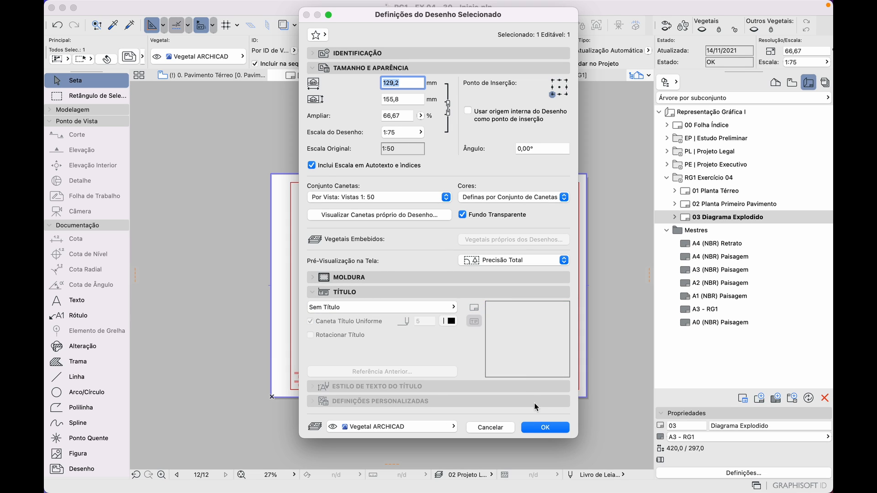
pyautogui.click(535, 428)
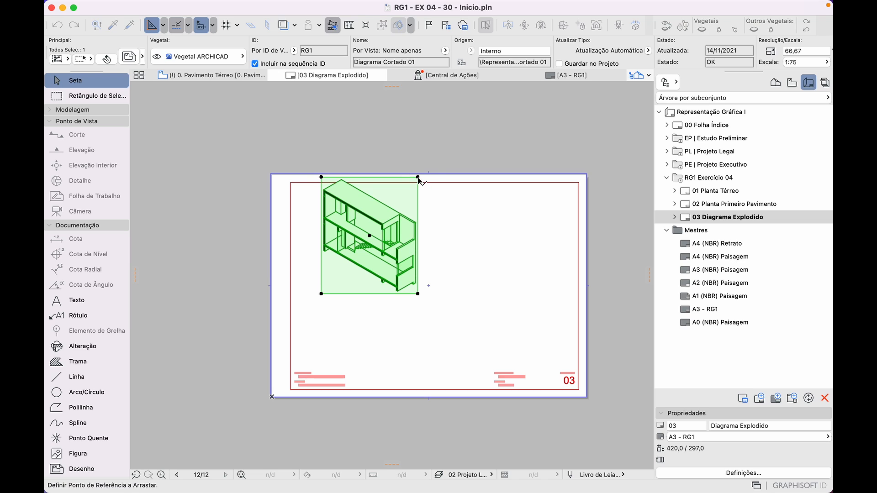
# Copy the drawing to the right and relink the left one to RG1 Diagrama Cortado 02
pyautogui.moveTo(417, 178)
pyautogui.mouseDown()
pyautogui.moveTo(513, 214)
pyautogui.moveTo(544, 214)
pyautogui.moveTo(428, 213)
pyautogui.mouseUp()
pyautogui.rightClick(382, 254)
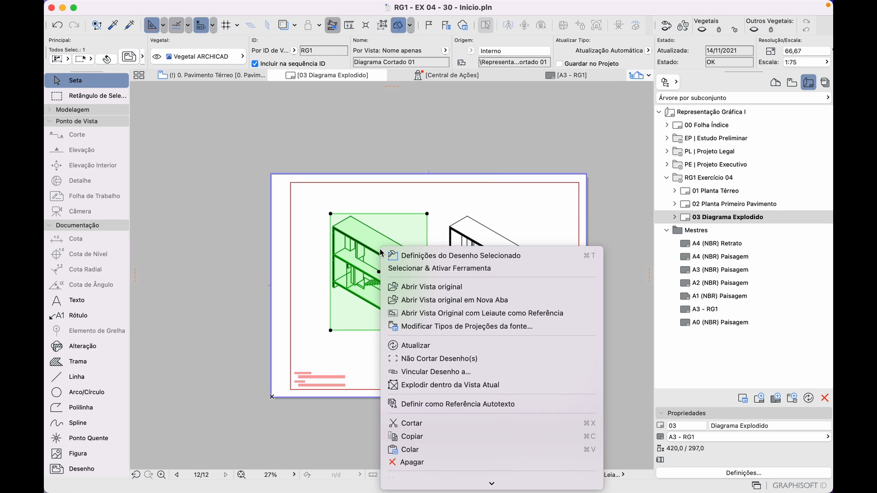
pyautogui.click(432, 372)
pyautogui.scroll(-5, 452, 260)
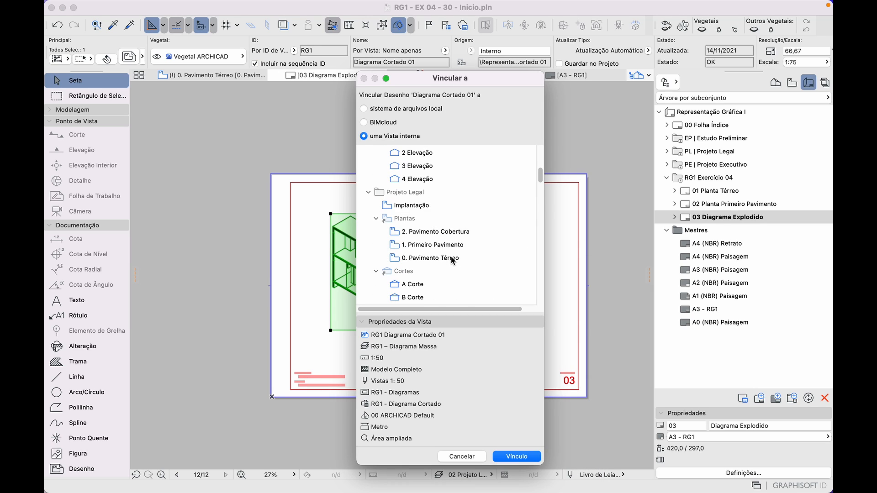
pyautogui.scroll(-10, 439, 237)
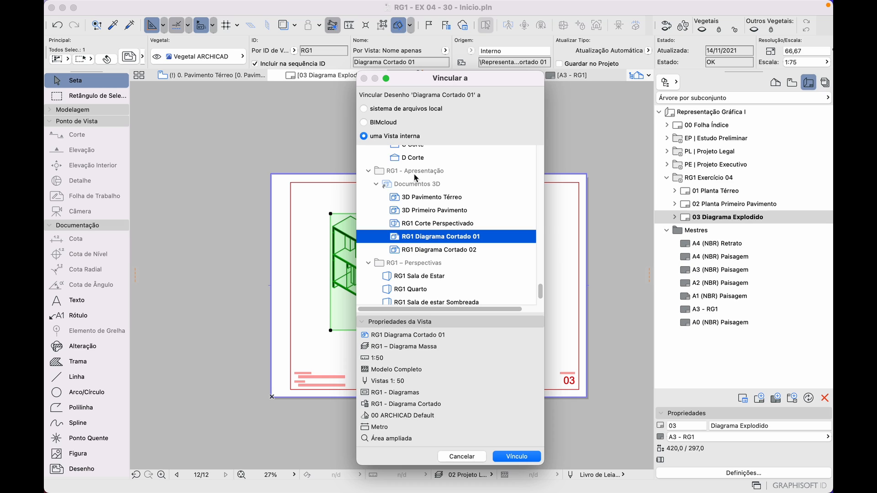
pyautogui.click(465, 250)
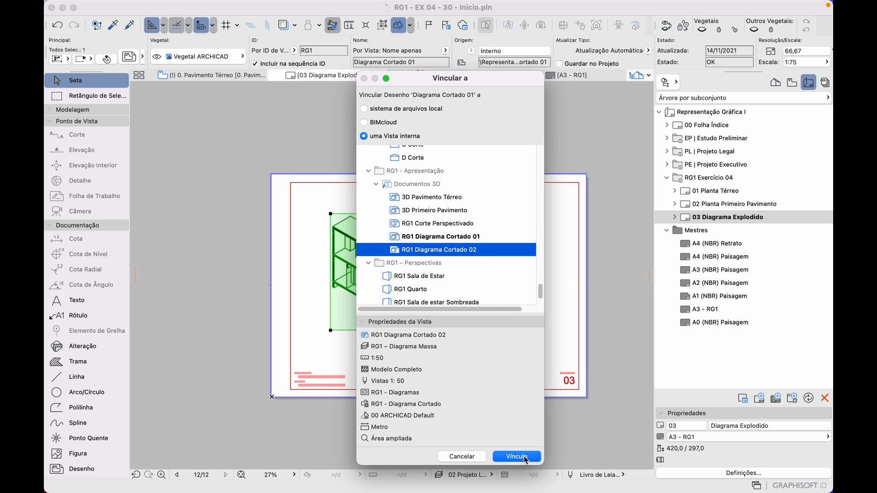
pyautogui.click(516, 457)
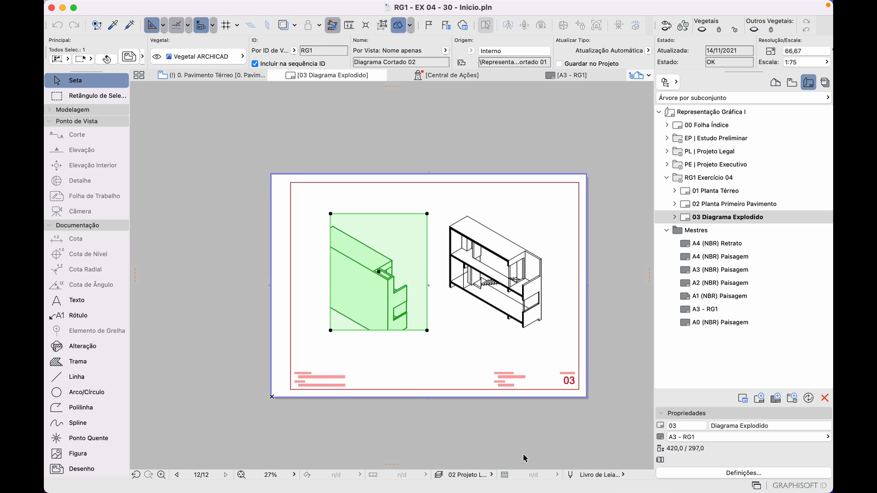
# Stretch the Diagrama Cortado 02 frame's bottom-left corner outward and refresh the drawing to fill it
pyautogui.click(331, 330)
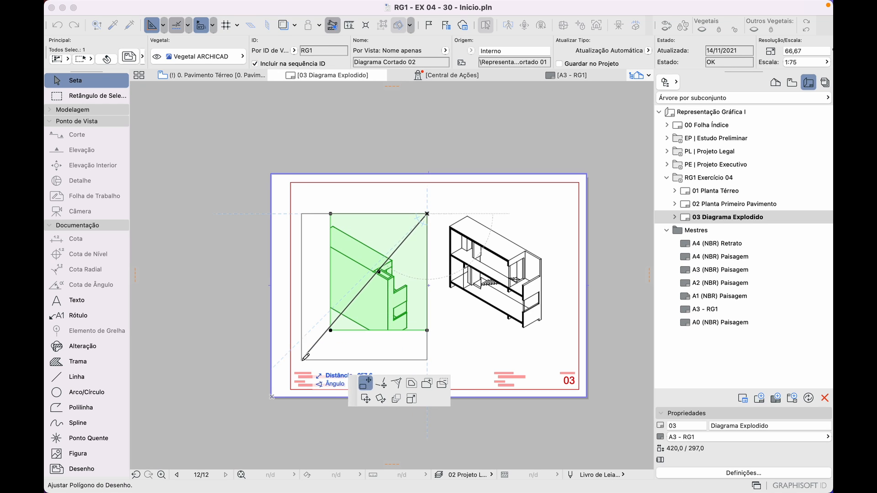
pyautogui.click(291, 360)
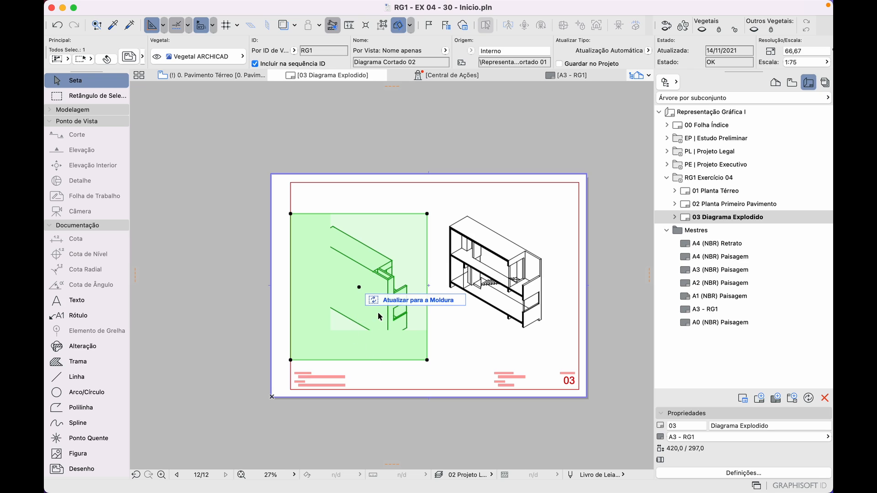
pyautogui.click(417, 302)
pyautogui.scroll(5, 380, 334)
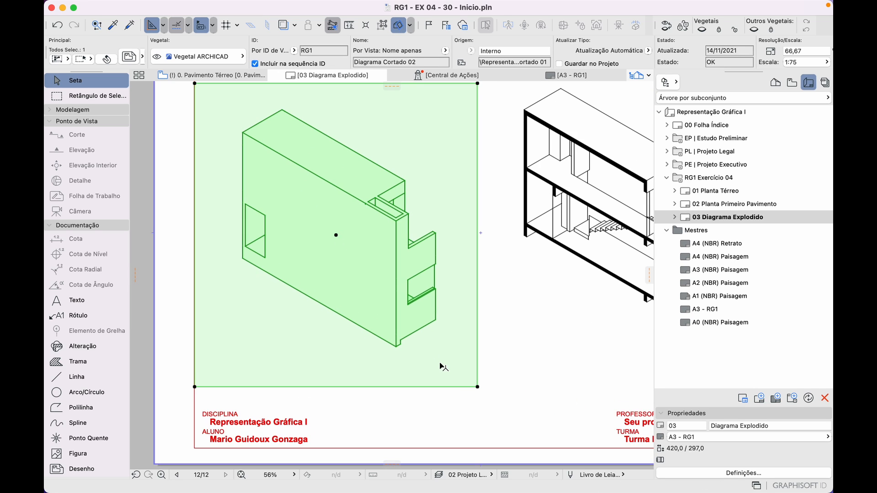
pyautogui.scroll(2, 477, 388)
# Reshape the frame's corners so they hug the separated wall piece
pyautogui.click(478, 387)
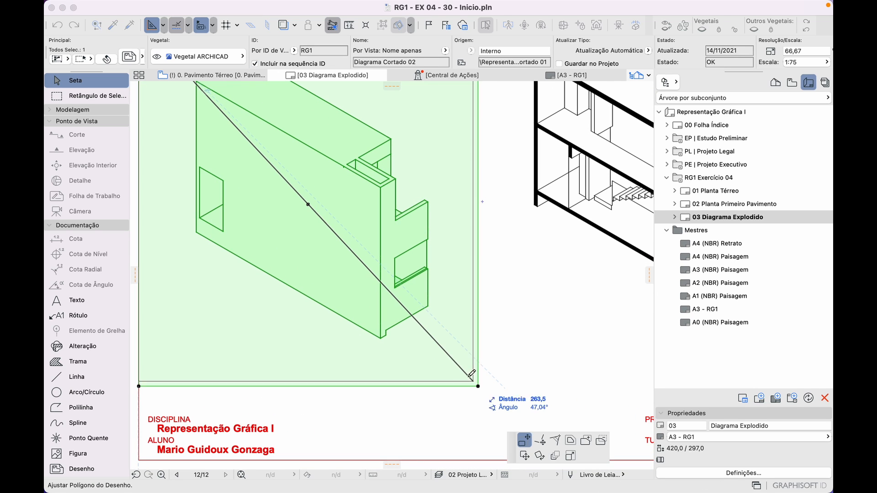
pyautogui.scroll(3, 472, 374)
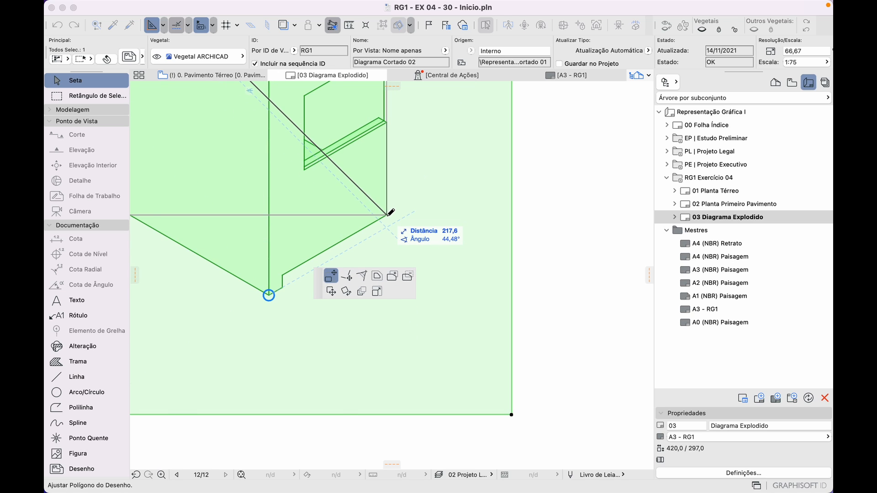
pyautogui.moveTo(389, 248); pyautogui.dragTo(463, 181, button='middle')
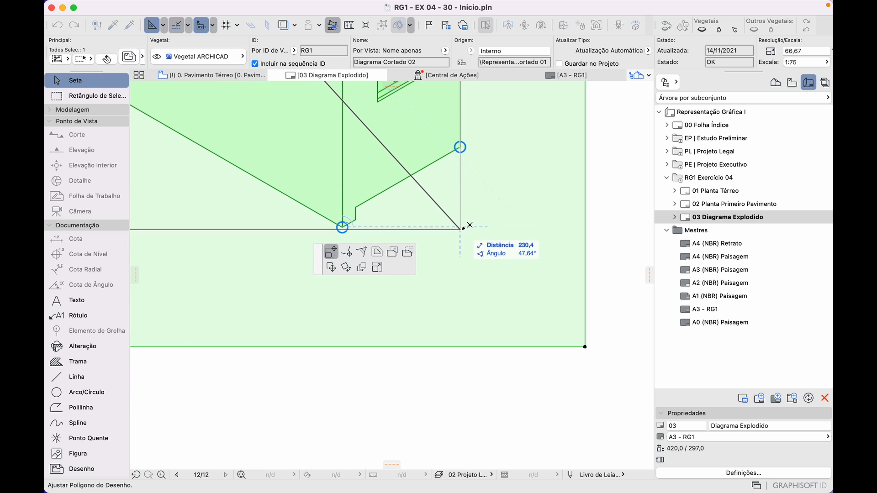
pyautogui.click(462, 228)
pyautogui.scroll(-5, 457, 233)
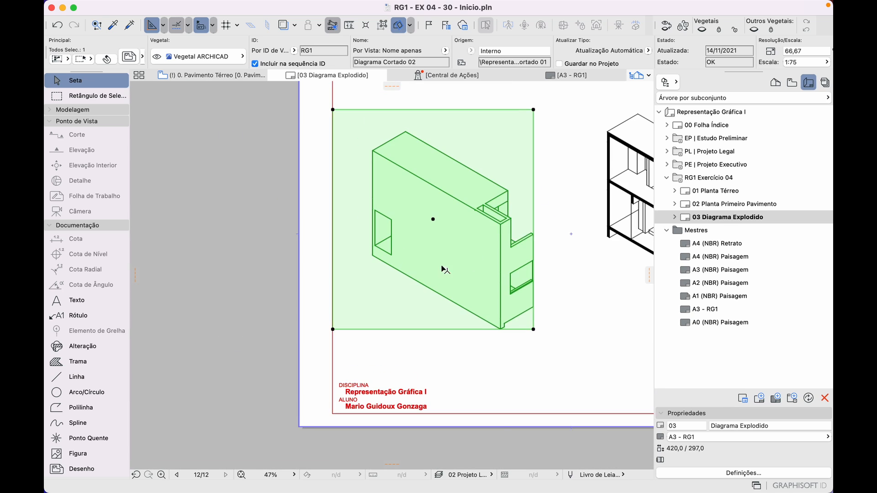
pyautogui.scroll(8, 444, 269)
pyautogui.click(457, 257)
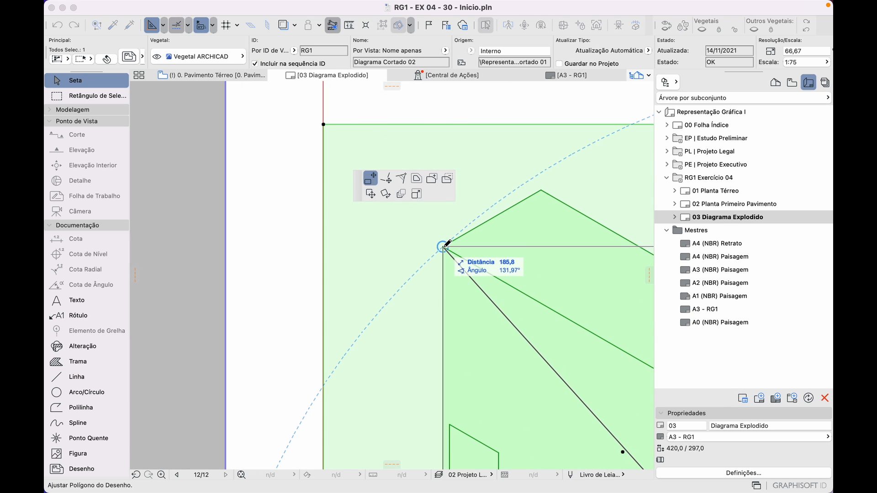
pyautogui.click(543, 191)
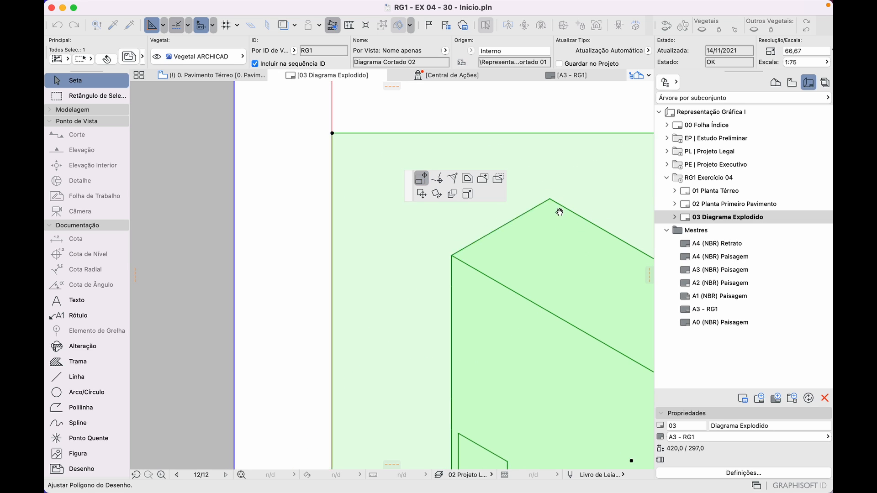
pyautogui.scroll(5, 560, 212)
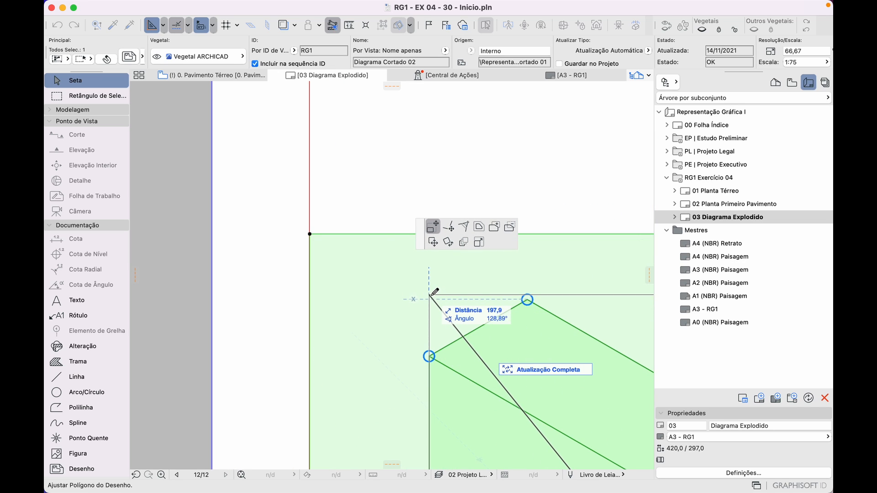
pyautogui.click(430, 299)
# Offset the frame's top edge upward so the whole block model fits inside
pyautogui.click(431, 300)
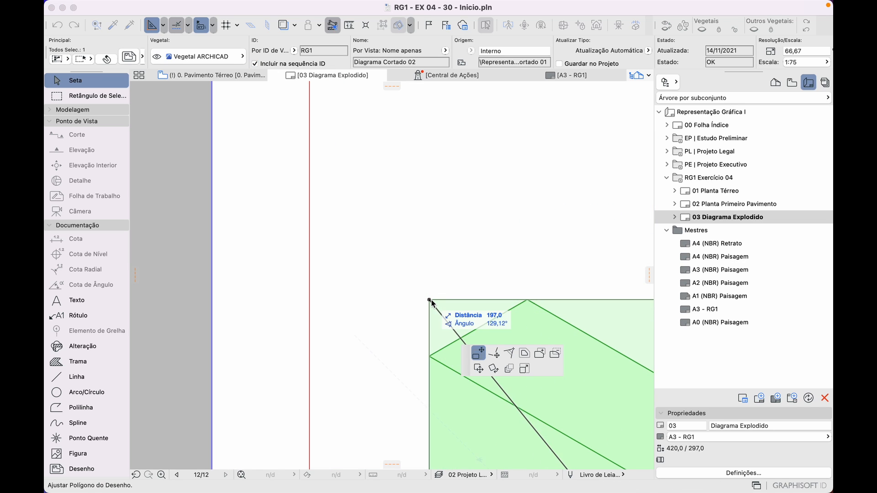
pyautogui.click(524, 353)
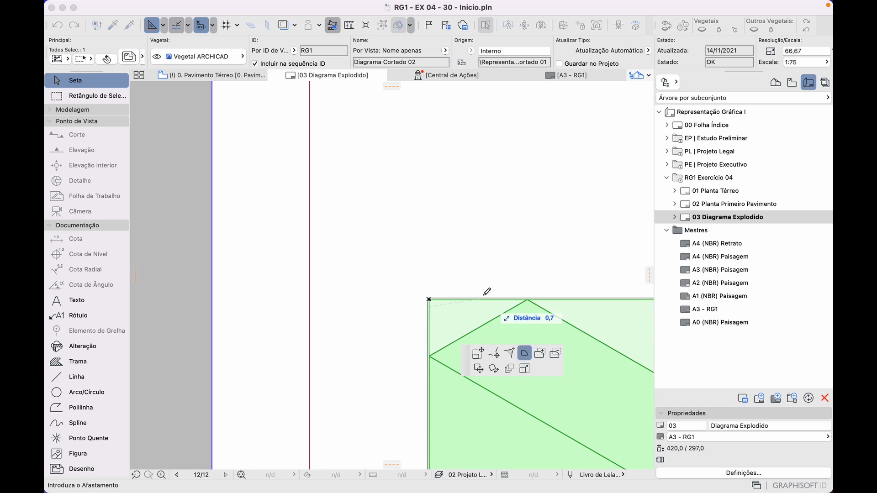
pyautogui.click(431, 260)
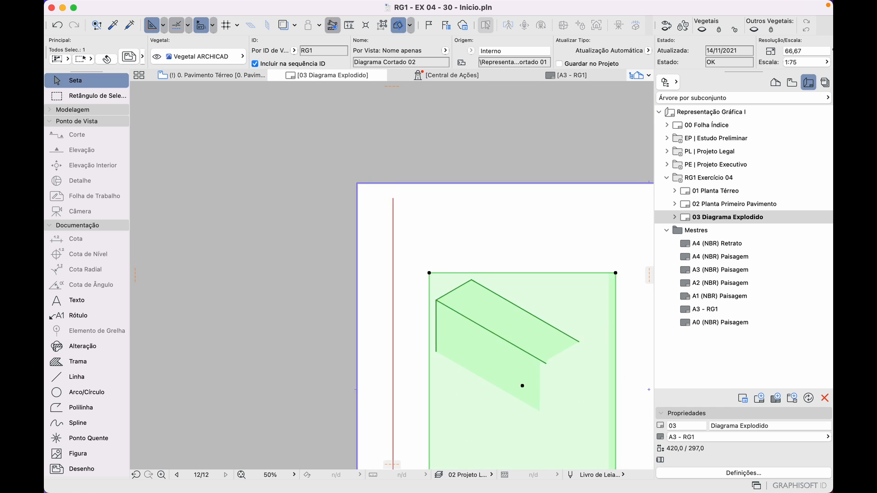
pyautogui.moveTo(539, 320); pyautogui.dragTo(328, 240, button='middle')
pyautogui.scroll(-3, 329, 240)
pyautogui.scroll(2, 400, 287)
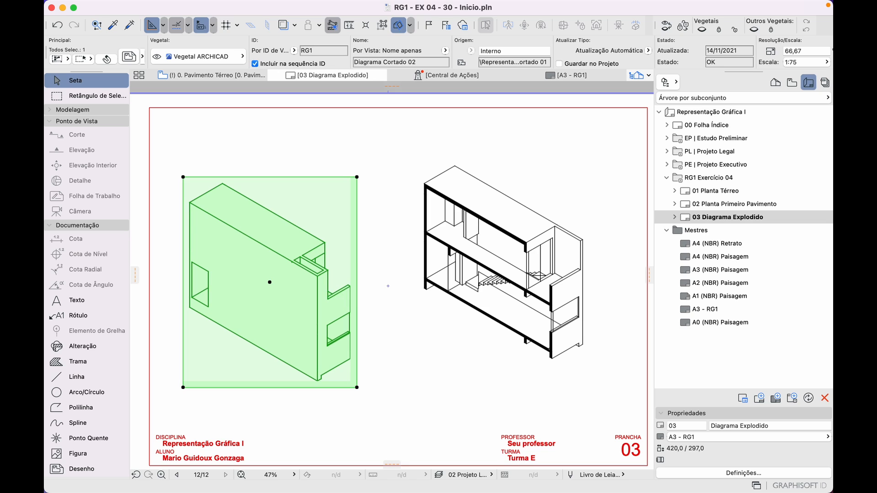
pyautogui.press('super+d')
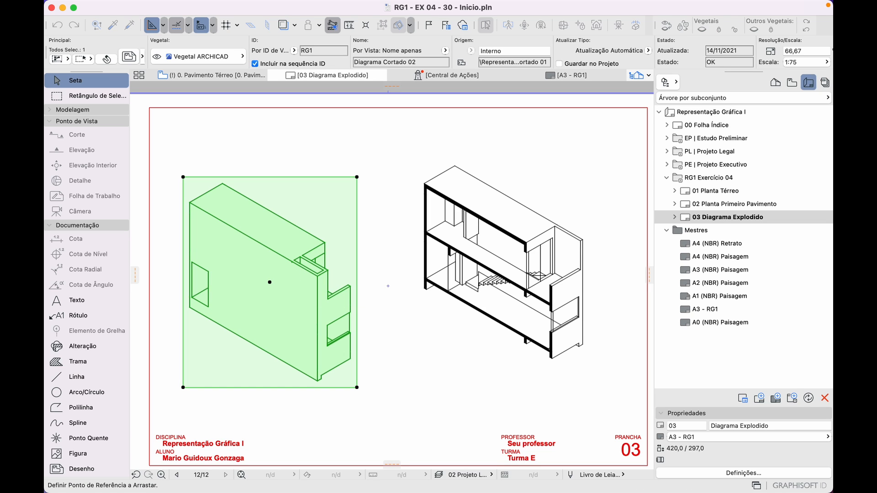
# Move the wall drawing so its roof apex lines up with the sectioned drawing's corner
pyautogui.click(223, 184)
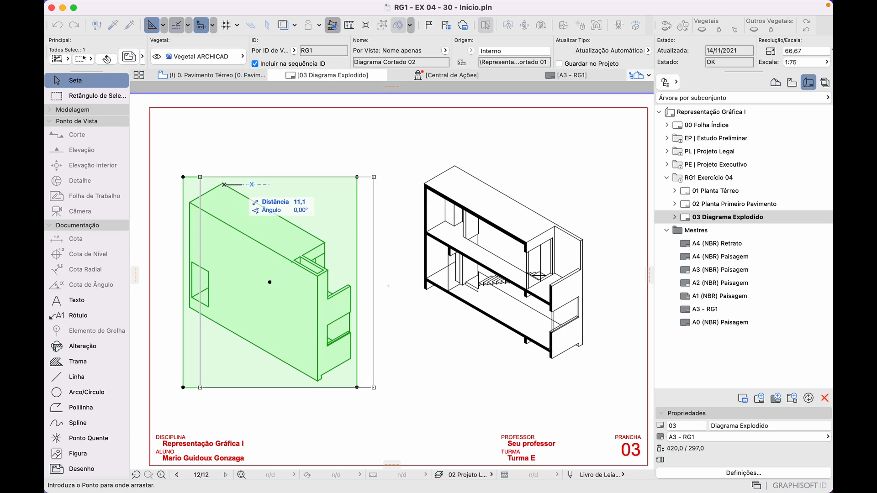
pyautogui.scroll(5, 419, 191)
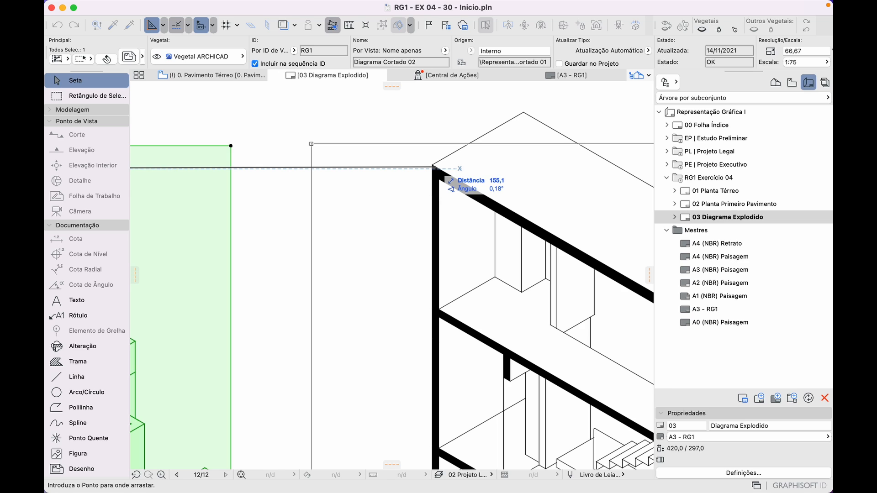
pyautogui.click(432, 165)
pyautogui.scroll(5, 436, 167)
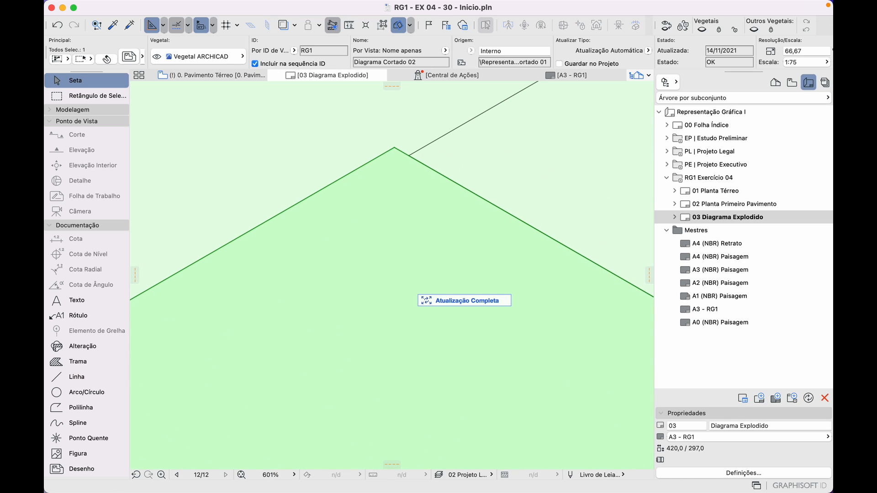
pyautogui.press('super+d')
pyautogui.click(394, 148)
pyautogui.click(305, 287)
pyautogui.press('super+d')
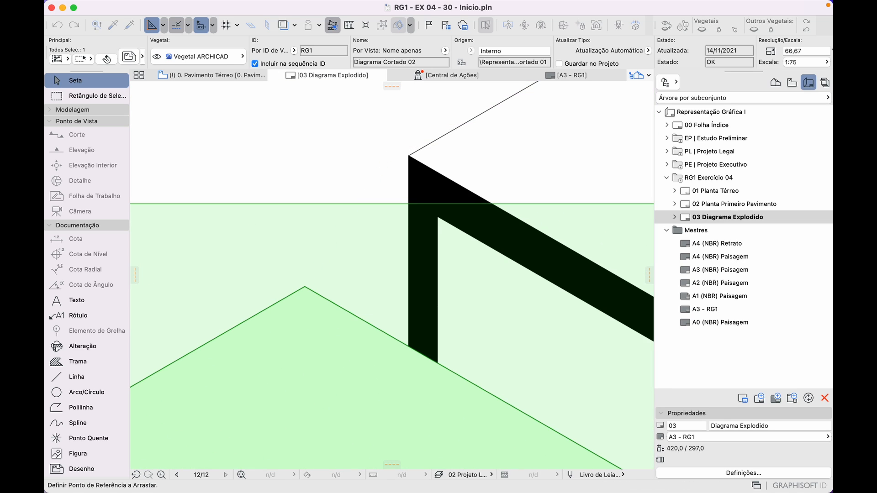
pyautogui.click(304, 287)
pyautogui.click(408, 156)
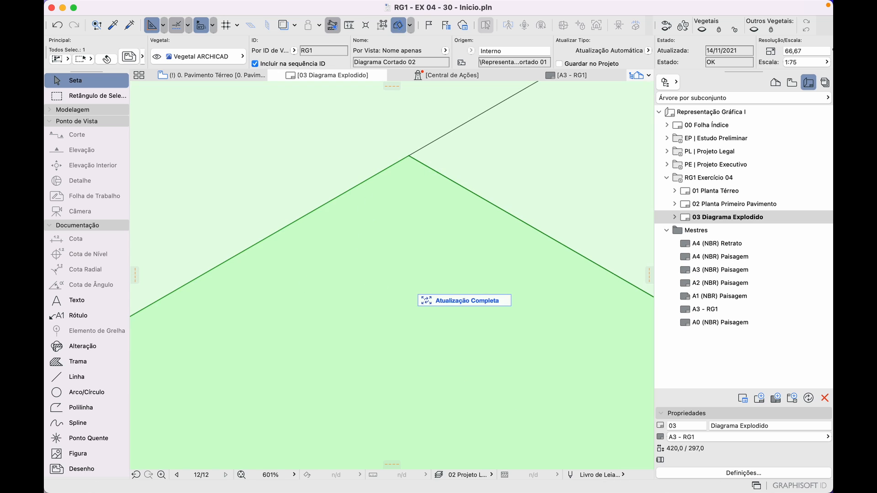
pyautogui.scroll(-10, 329, 125)
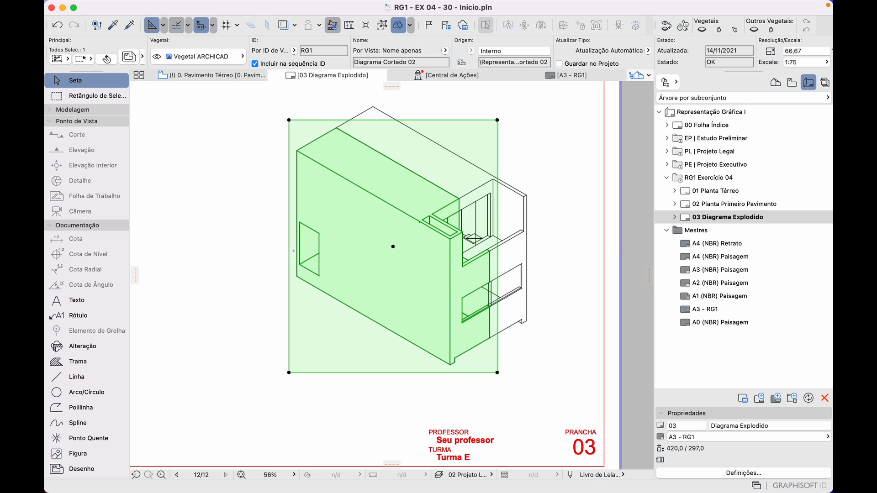
# Move the wall drawing 75 units further out from its roof apex to explode the view
pyautogui.press('super+d')
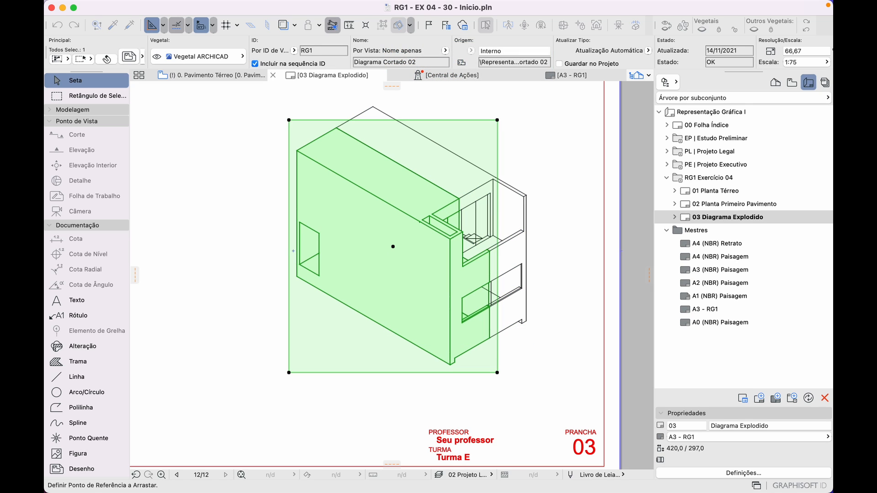
pyautogui.scroll(4, 364, 115)
pyautogui.moveTo(364, 115); pyautogui.dragTo(364, 168, button='middle')
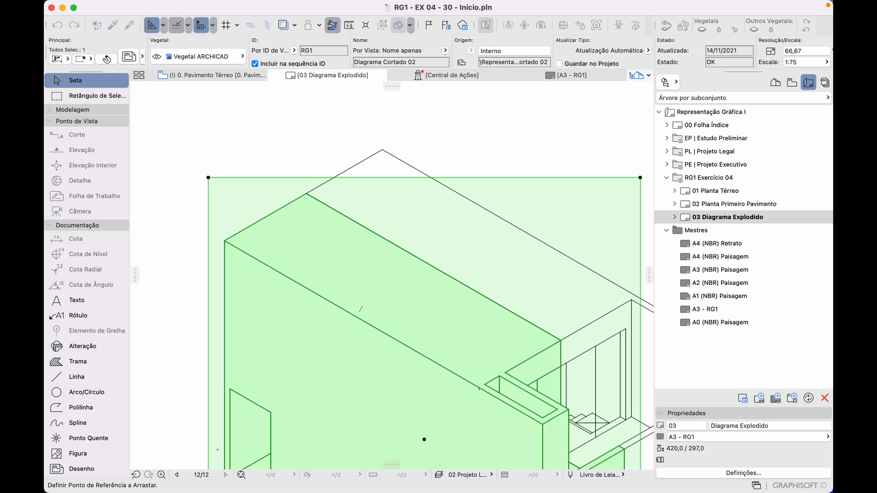
pyautogui.click(382, 150)
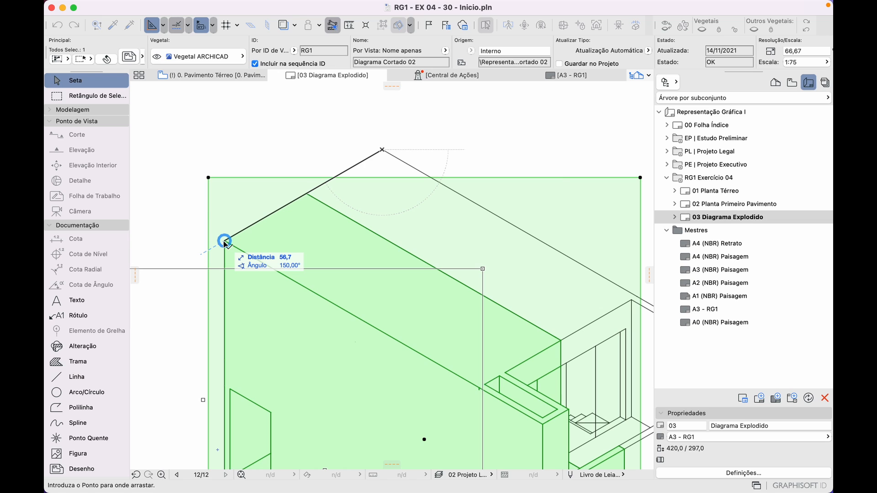
pyautogui.write('1')
pyautogui.press('BackSpace')
pyautogui.write('75')
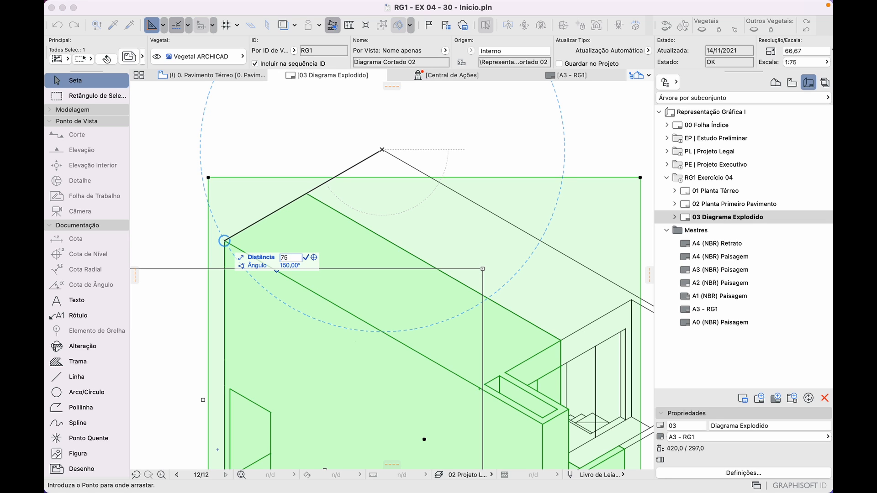
pyautogui.press('Return')
pyautogui.scroll(-5, 172, 269)
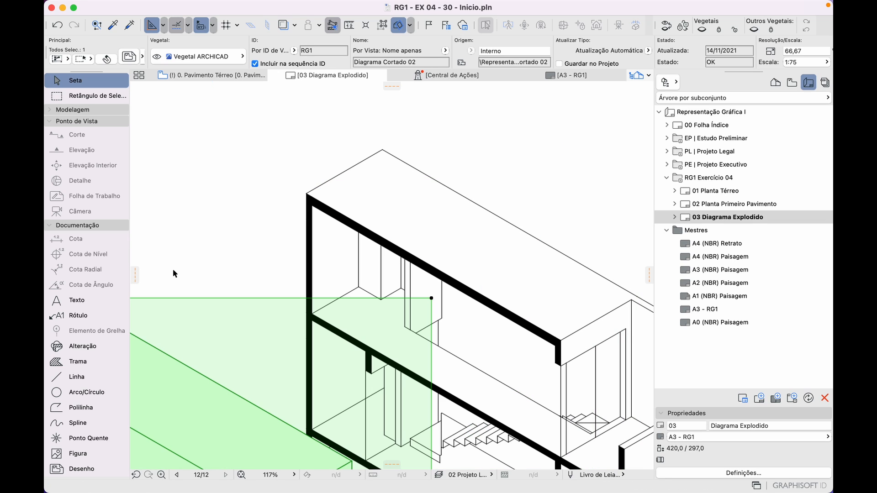
pyautogui.moveTo(172, 269); pyautogui.dragTo(333, 176, button='middle')
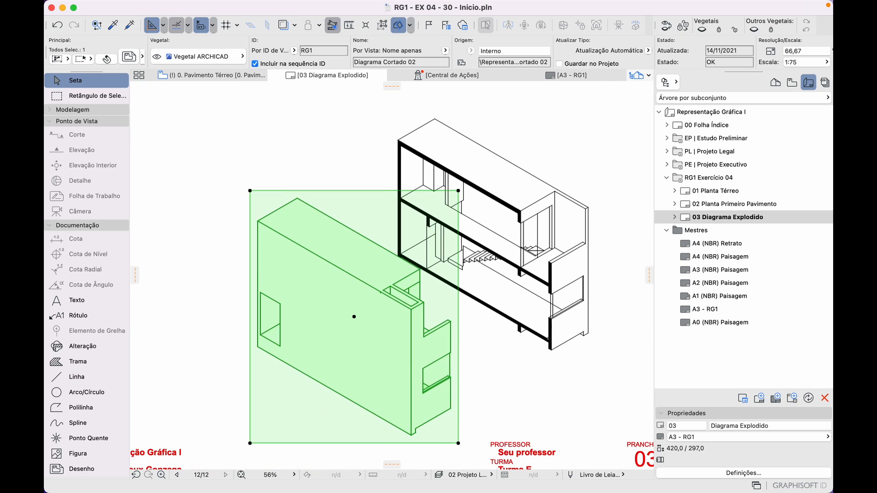
pyautogui.press('Escape')
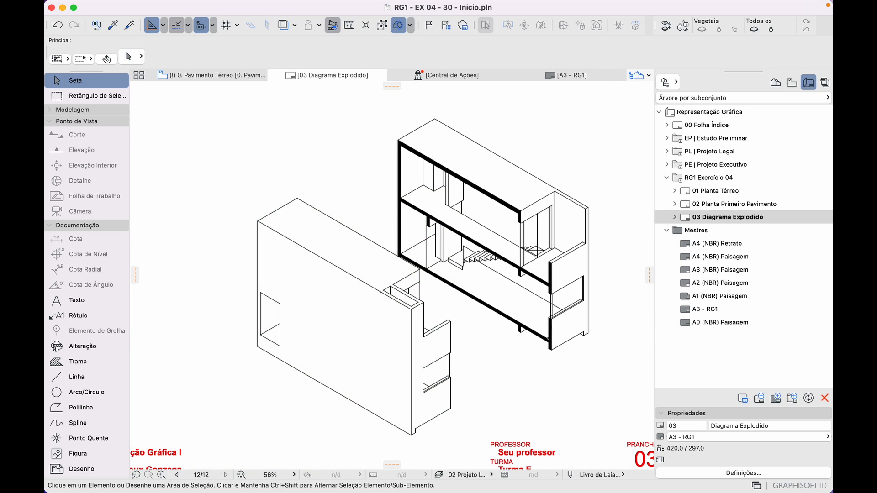
pyautogui.moveTo(333, 176); pyautogui.dragTo(298, 160, button='middle')
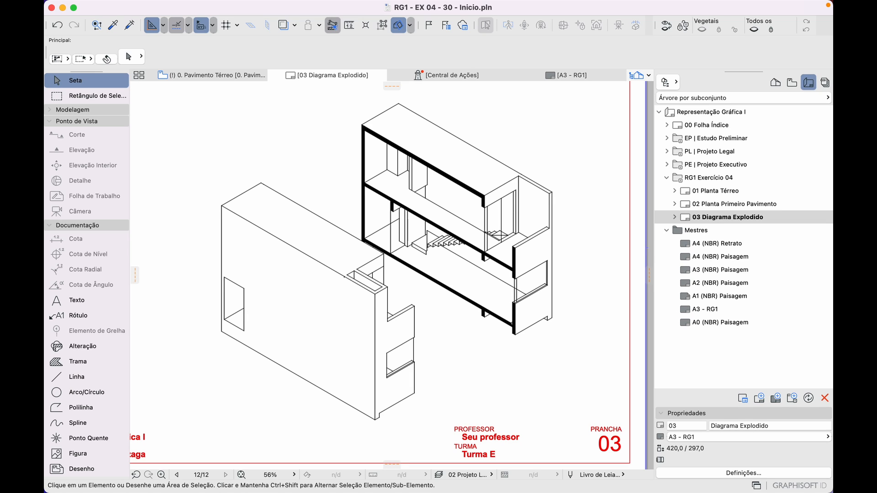
# Set up the Line tool with Linha Tracejada 5:2 line type and blue pen 229
pyautogui.click(77, 376)
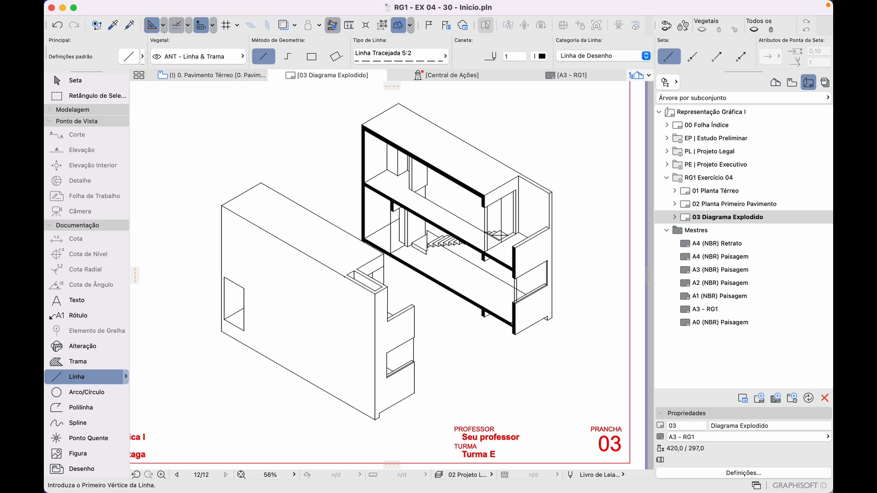
pyautogui.click(396, 57)
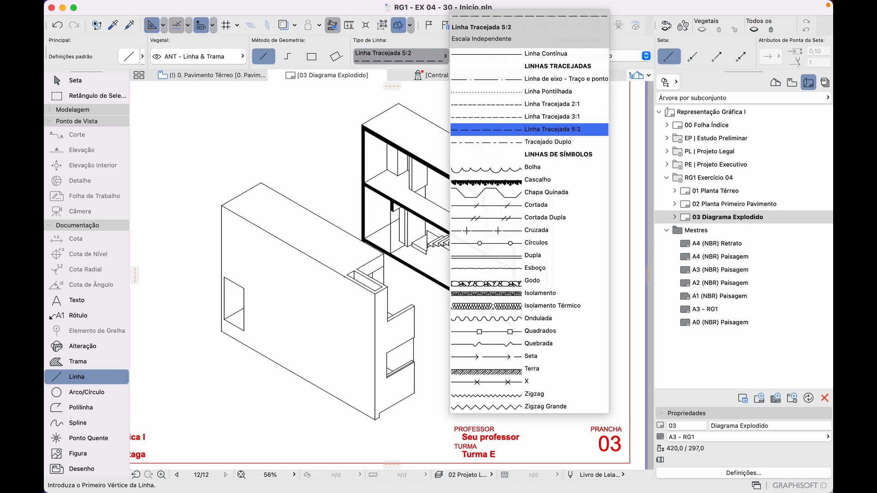
pyautogui.click(552, 129)
pyautogui.click(541, 57)
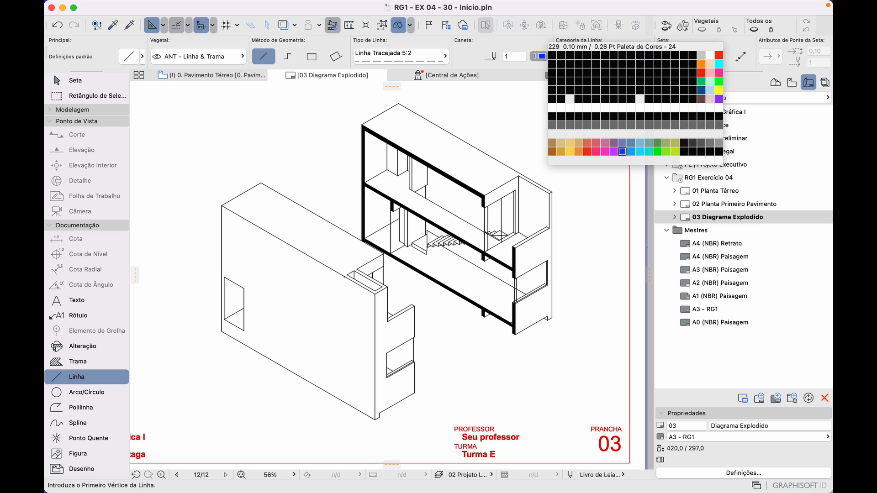
pyautogui.click(622, 152)
pyautogui.scroll(10, 262, 175)
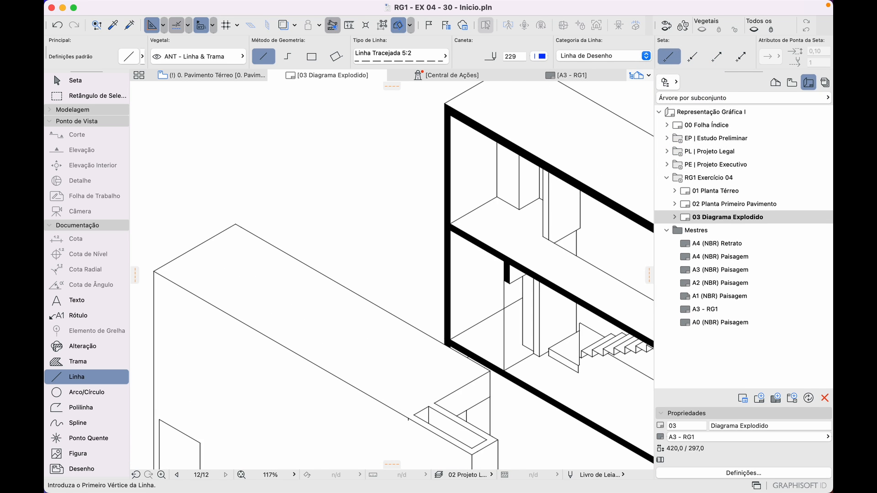
# Draw dashed connectors joining the top corners and the lower wall corners of both pieces
pyautogui.click(259, 249)
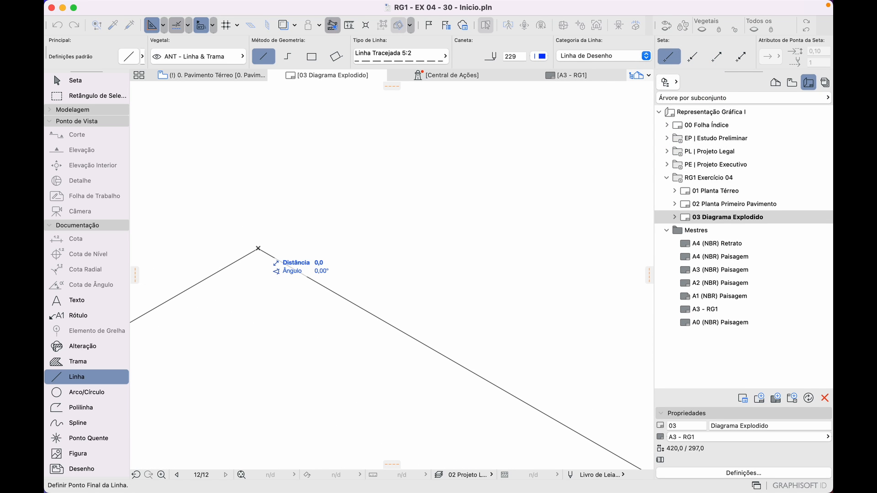
pyautogui.scroll(-5, 265, 255)
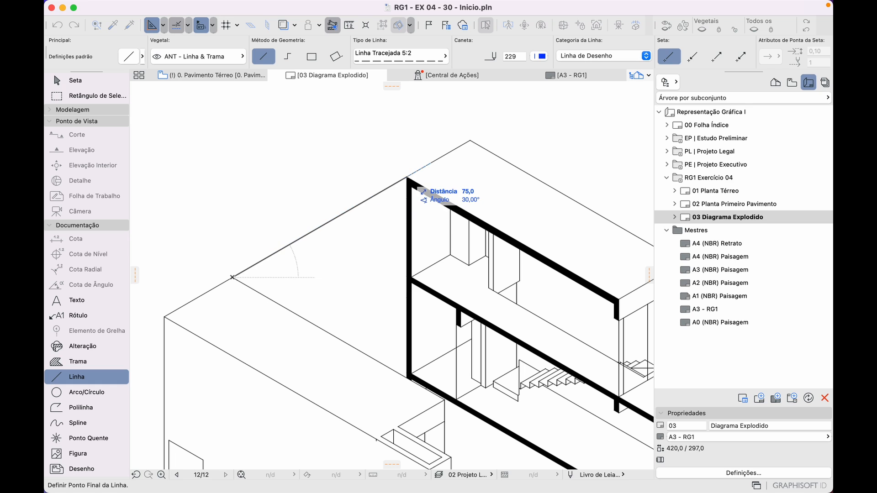
pyautogui.click(408, 179)
pyautogui.scroll(-5, 409, 179)
pyautogui.scroll(5, 347, 151)
pyautogui.scroll(5, 380, 356)
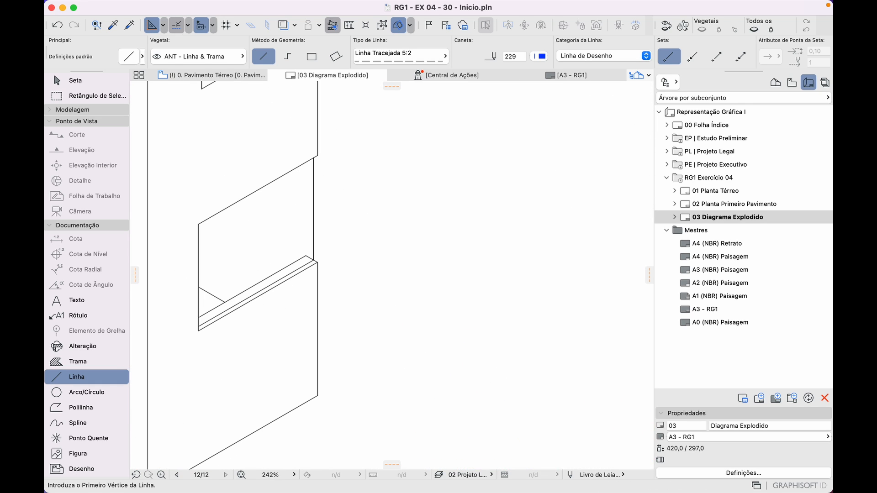
pyautogui.click(317, 396)
pyautogui.scroll(-5, 342, 404)
pyautogui.scroll(5, 503, 270)
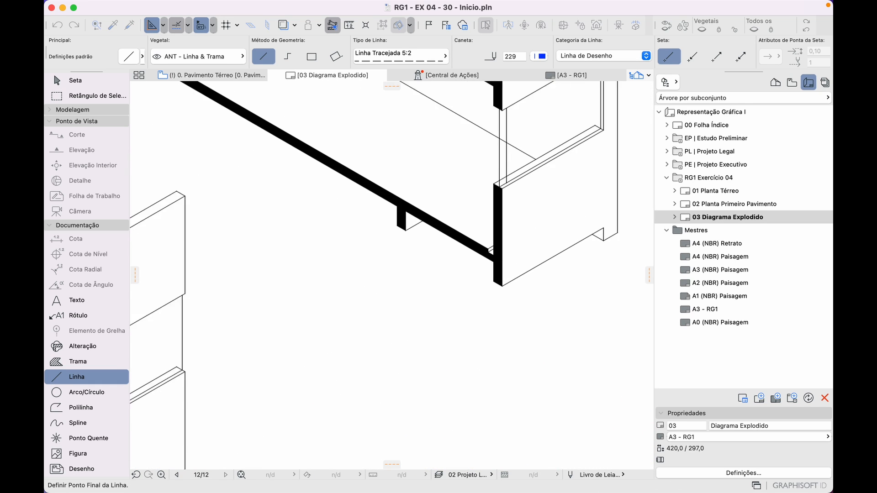
pyautogui.click(498, 287)
pyautogui.scroll(-5, 498, 287)
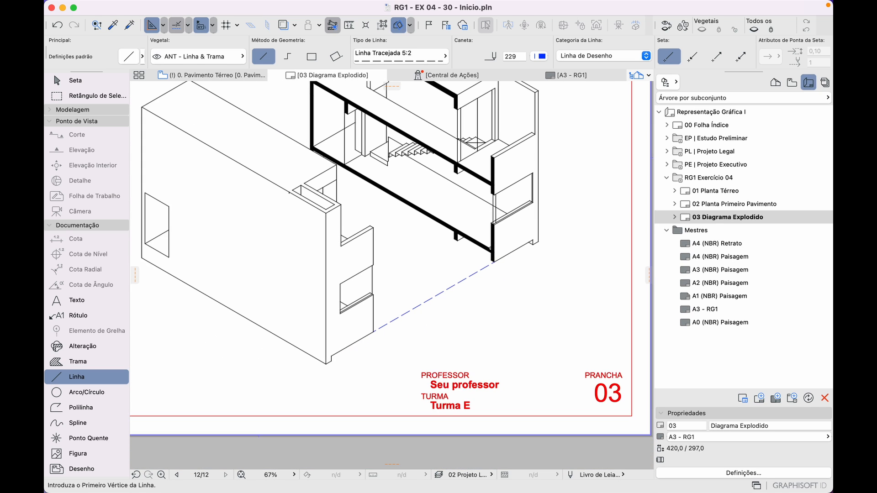
pyautogui.scroll(5, 497, 365)
pyautogui.scroll(2, 493, 219)
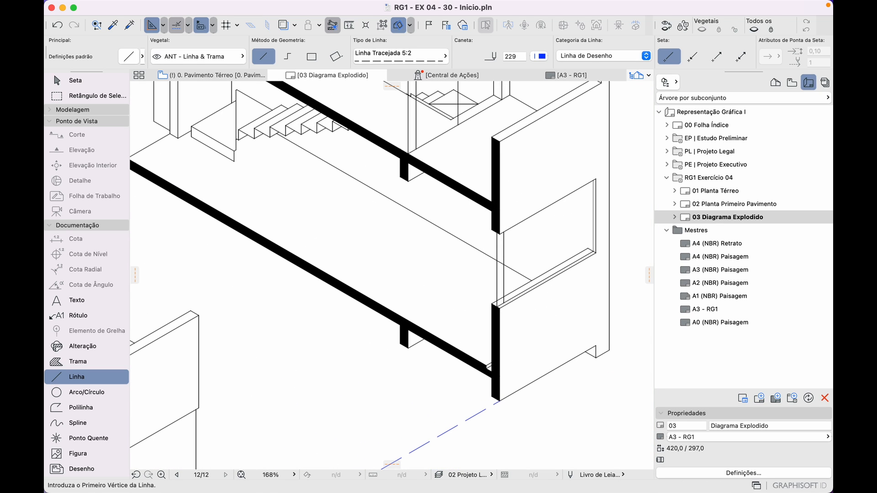
# Add the remaining connectors from the right wall's top corner and near the stairs
pyautogui.click(498, 140)
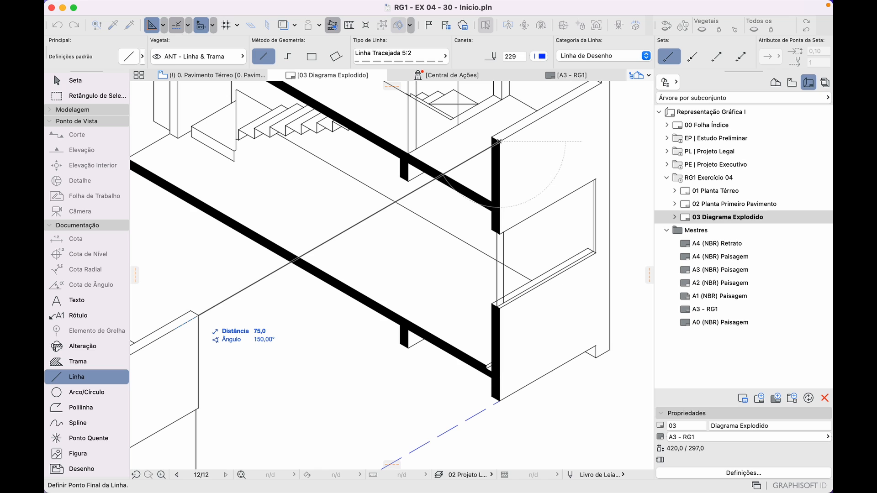
pyautogui.click(198, 315)
pyautogui.scroll(-5, 284, 376)
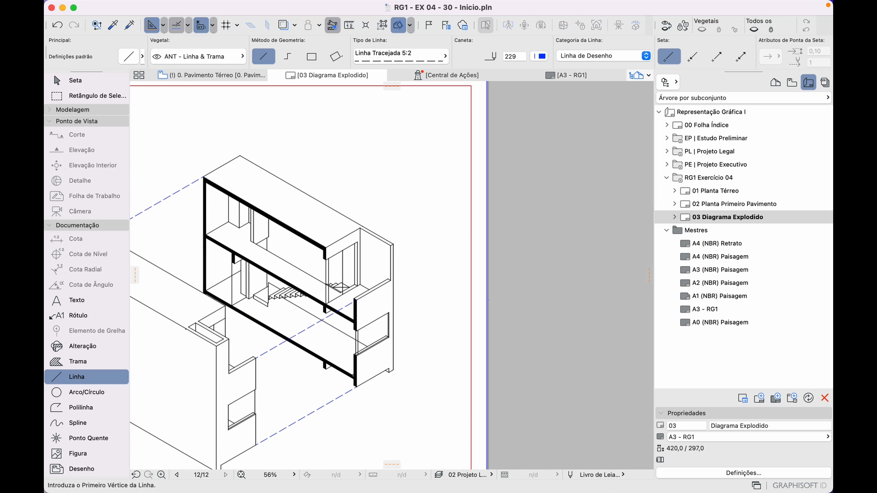
pyautogui.click(326, 248)
pyautogui.press('Escape')
pyautogui.scroll(1, 231, 292)
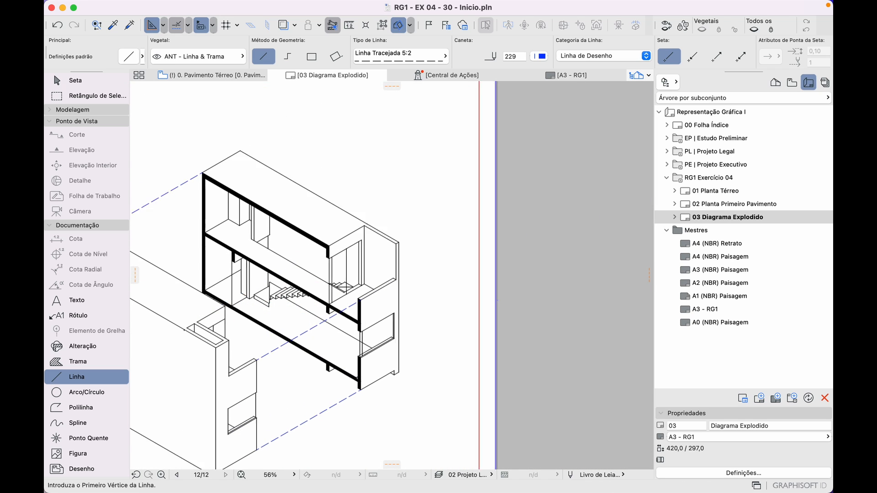
pyautogui.scroll(5, 233, 300)
pyautogui.scroll(-2, 229, 338)
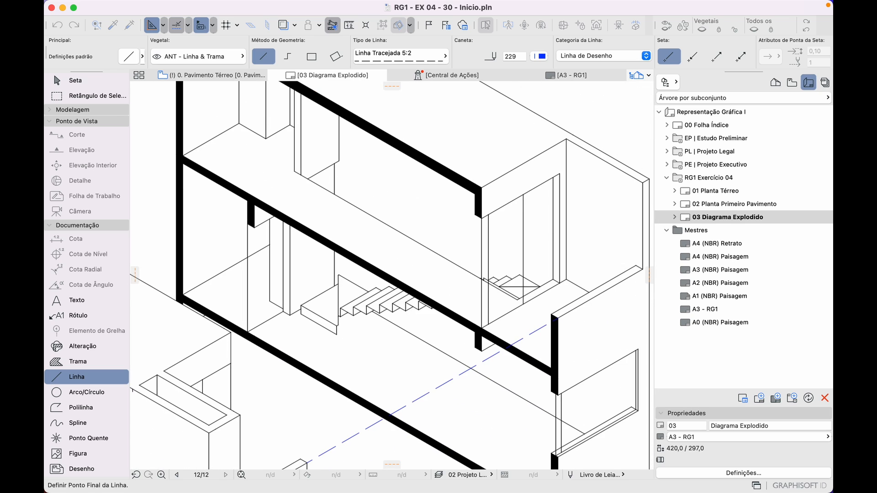
pyautogui.click(231, 332)
pyautogui.click(482, 188)
pyautogui.scroll(-5, 483, 192)
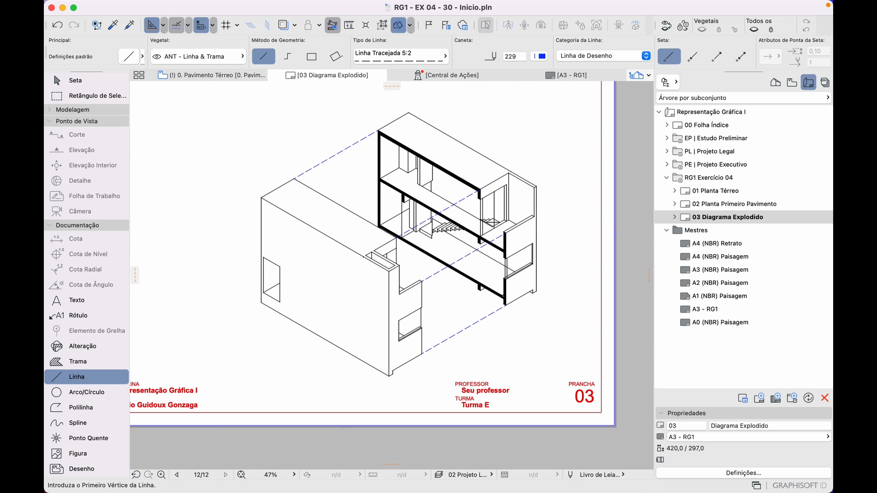
pyautogui.middleClick(482, 191)
pyautogui.middleClick(483, 192)
pyautogui.press('Escape')
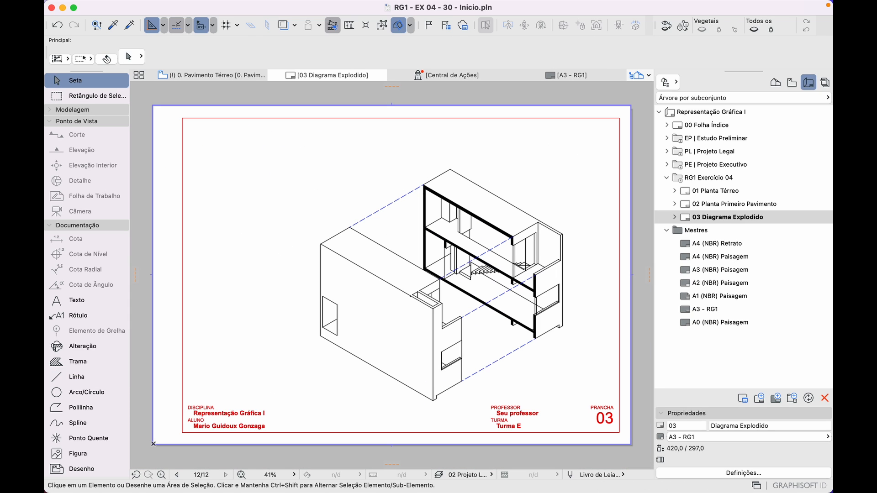
# Group all six diagram elements and shift the group up and left on the sheet
pyautogui.moveTo(286, 144); pyautogui.dragTo(598, 423)
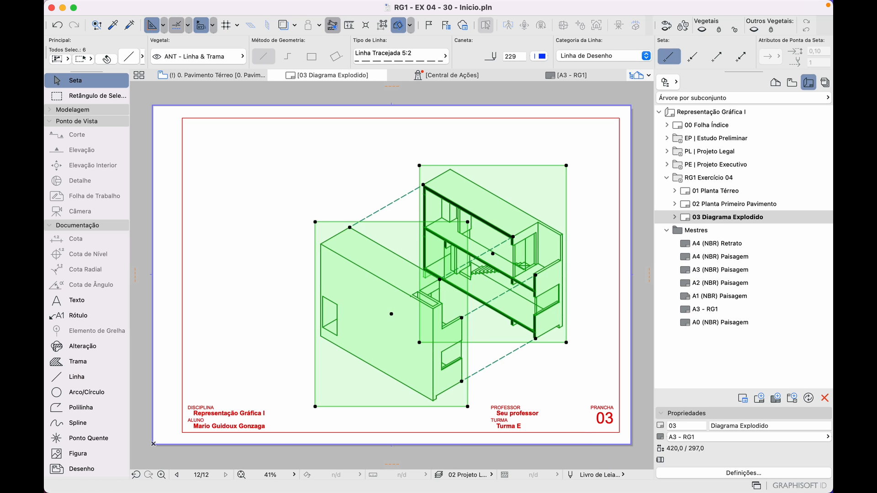
pyautogui.press('super+g')
pyautogui.press('super+d')
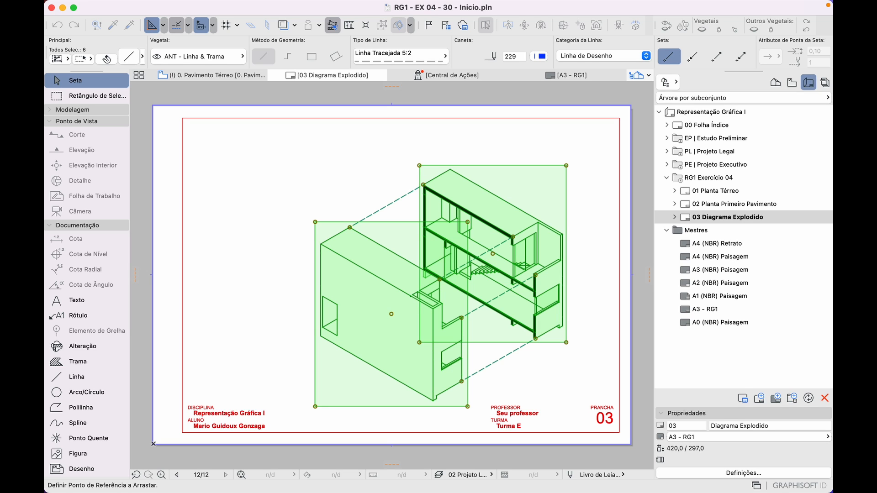
pyautogui.click(517, 271)
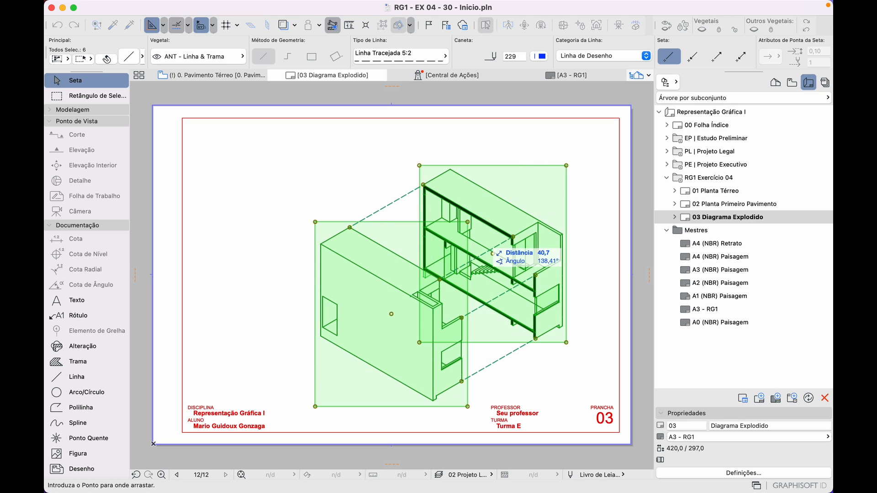
pyautogui.click(493, 254)
pyautogui.press('super+a')
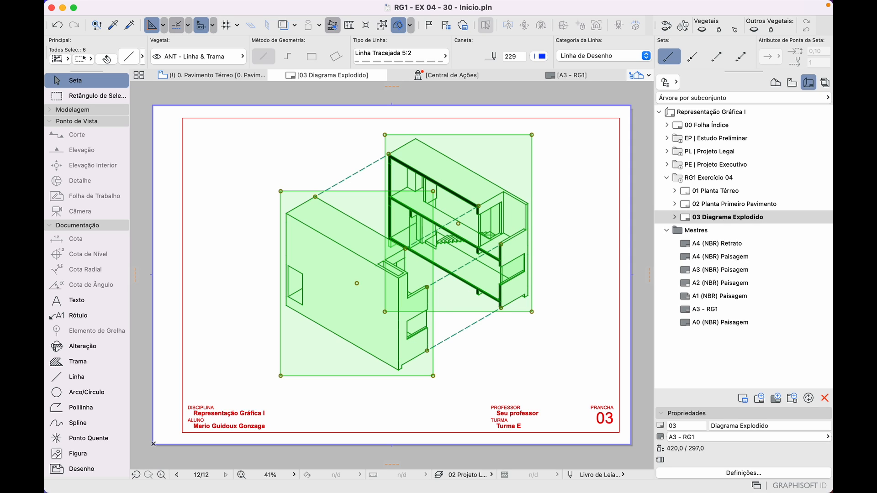
pyautogui.click(530, 181)
pyautogui.press('Escape')
pyautogui.press('Escape')
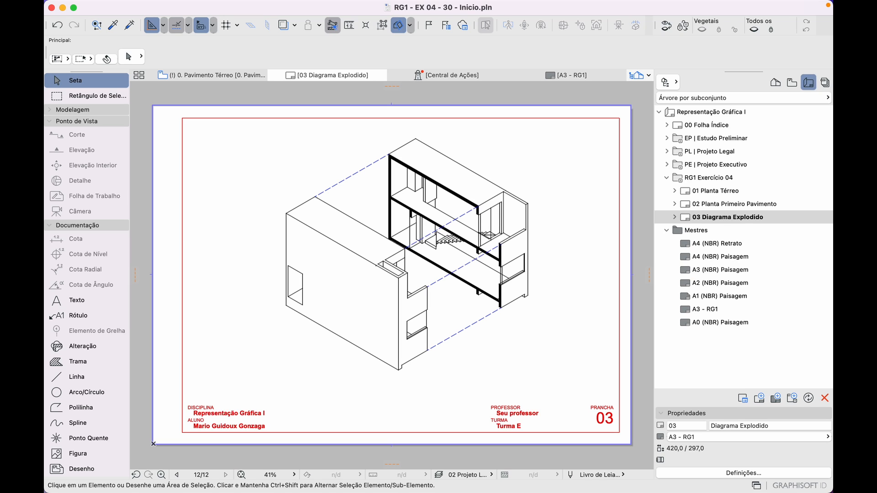
pyautogui.doubleClick(717, 191)
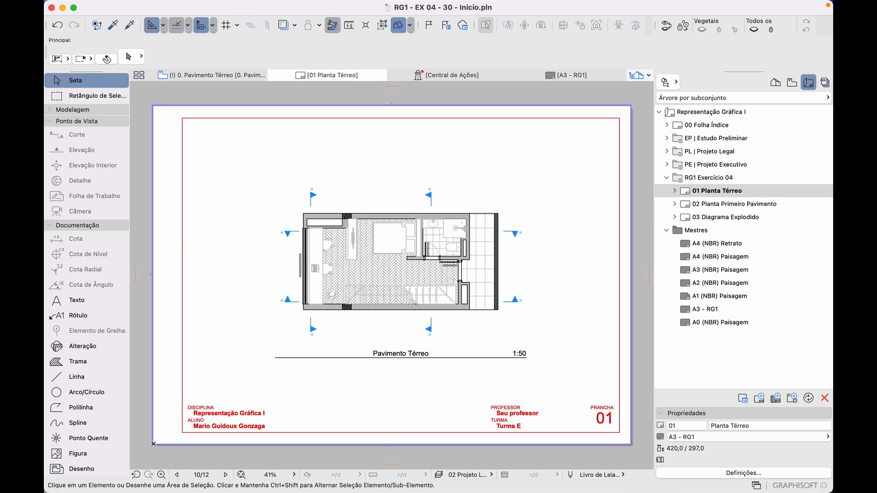
pyautogui.doubleClick(716, 204)
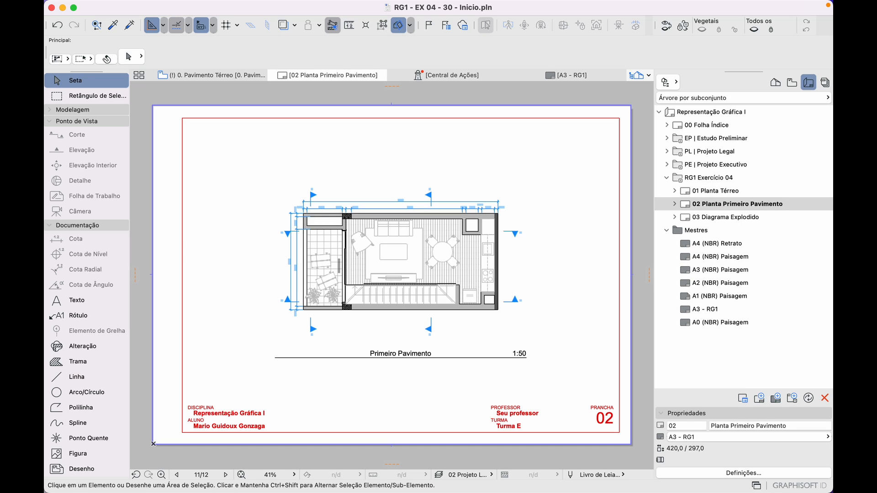
pyautogui.click(716, 217)
pyautogui.doubleClick(726, 218)
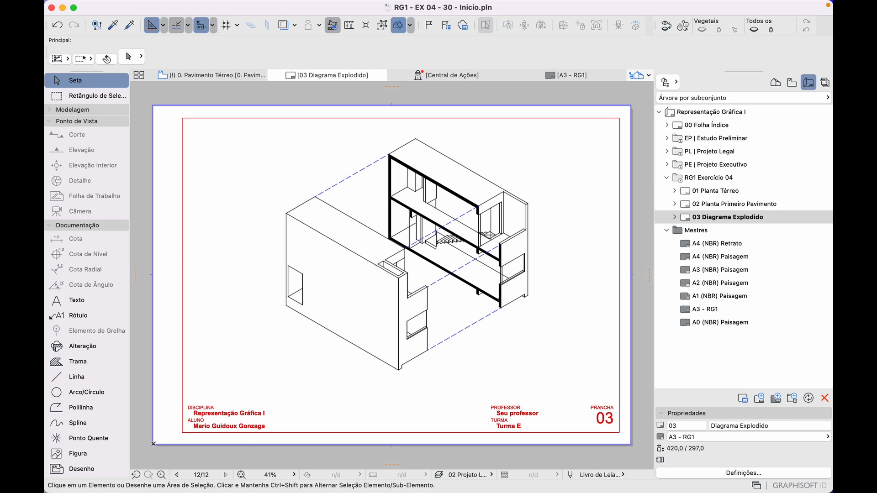